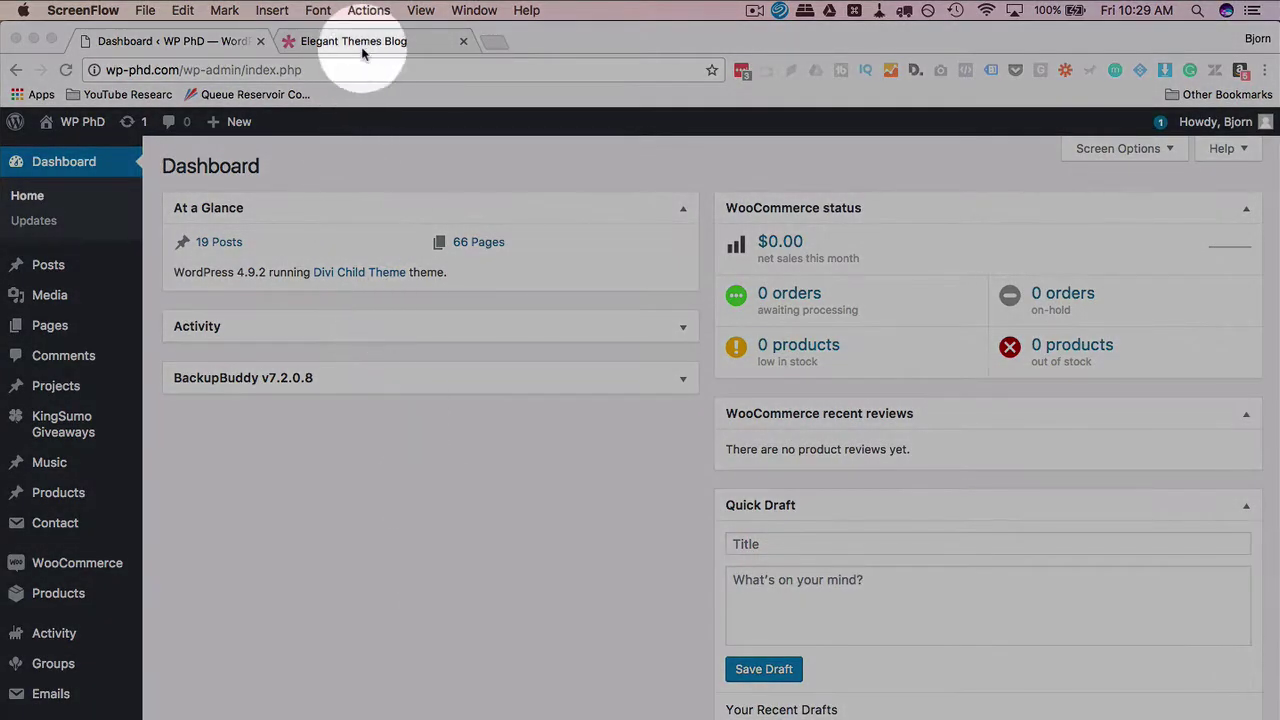
# Search the Elegant Themes Blog for '100 days'
pyautogui.click(360, 44)
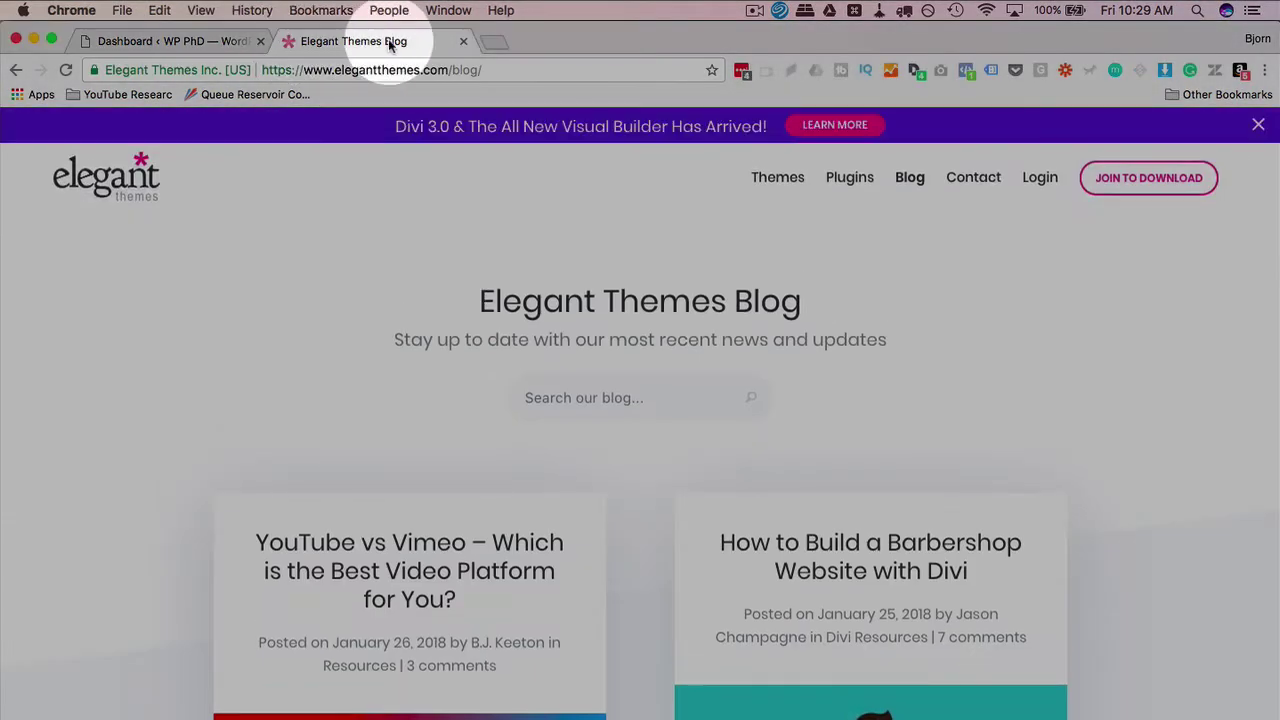
pyautogui.click(581, 393)
pyautogui.write('100 days')
pyautogui.press('Return')
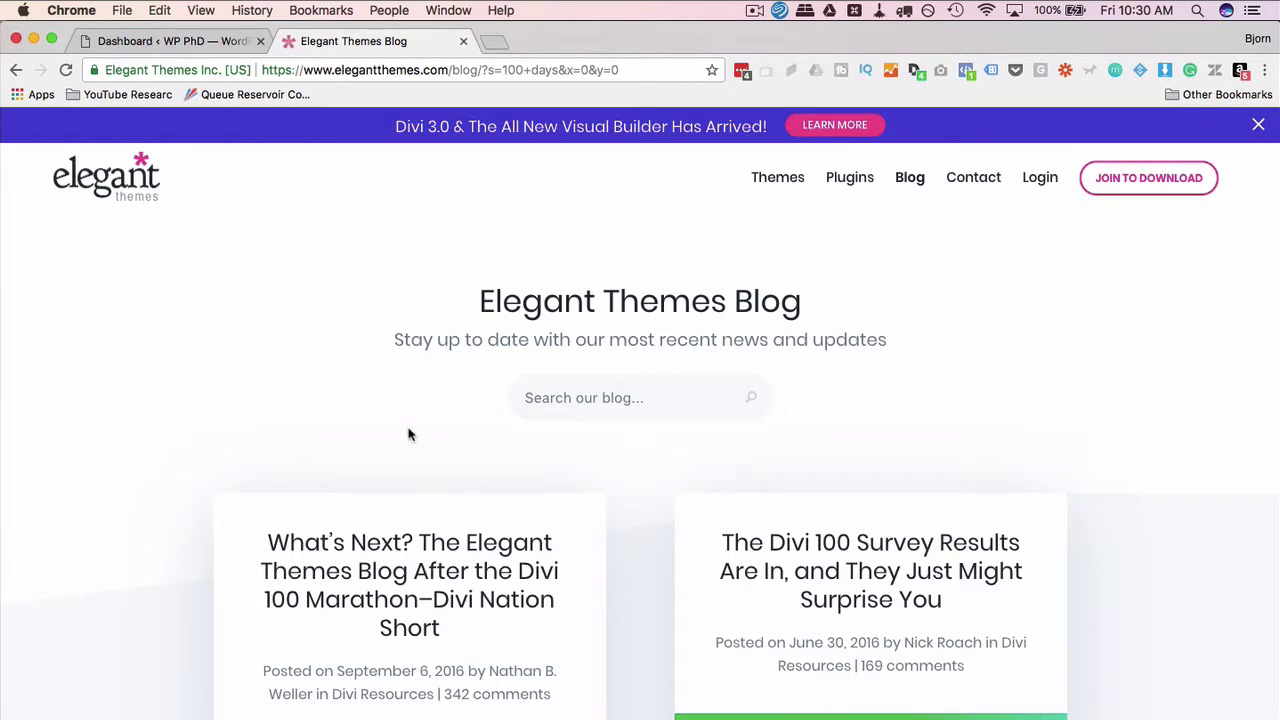
# Scroll through the '100 days' results and go to page 2
pyautogui.scroll(-1, 408, 434)
pyautogui.scroll(-4, 476, 407)
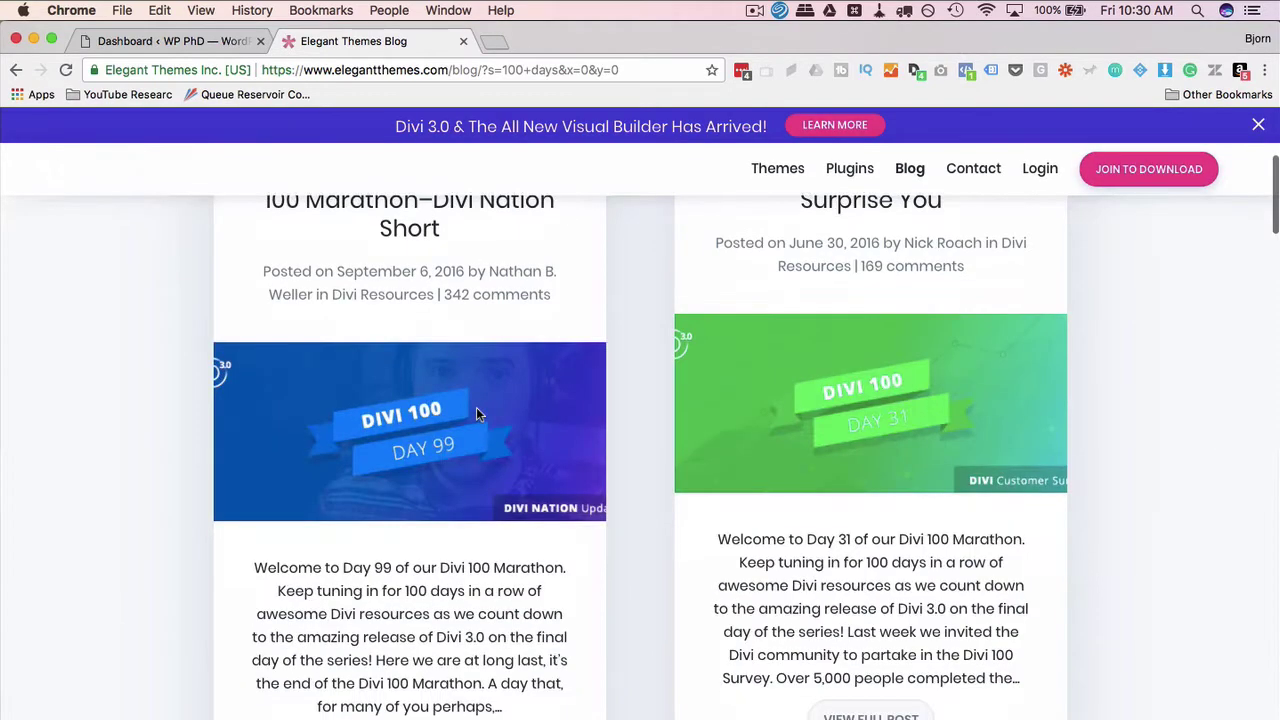
pyautogui.click(476, 407)
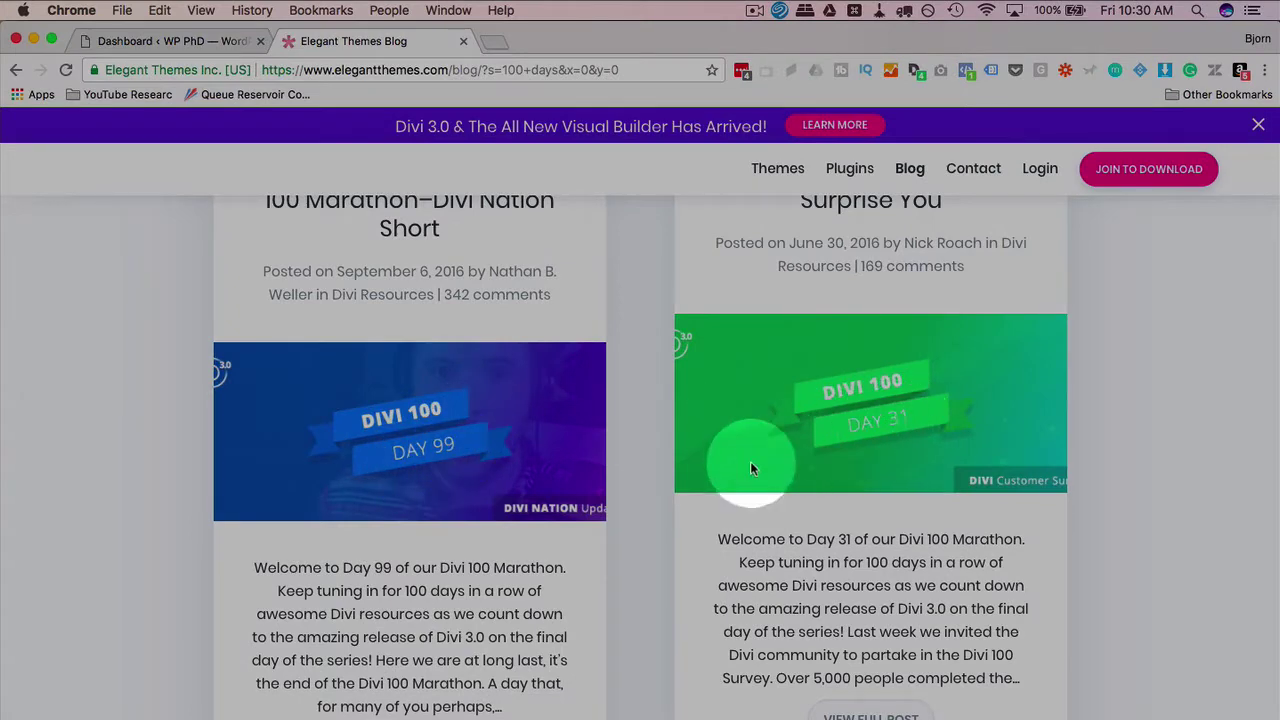
pyautogui.scroll(-5, 714, 473)
pyautogui.scroll(-5, 711, 476)
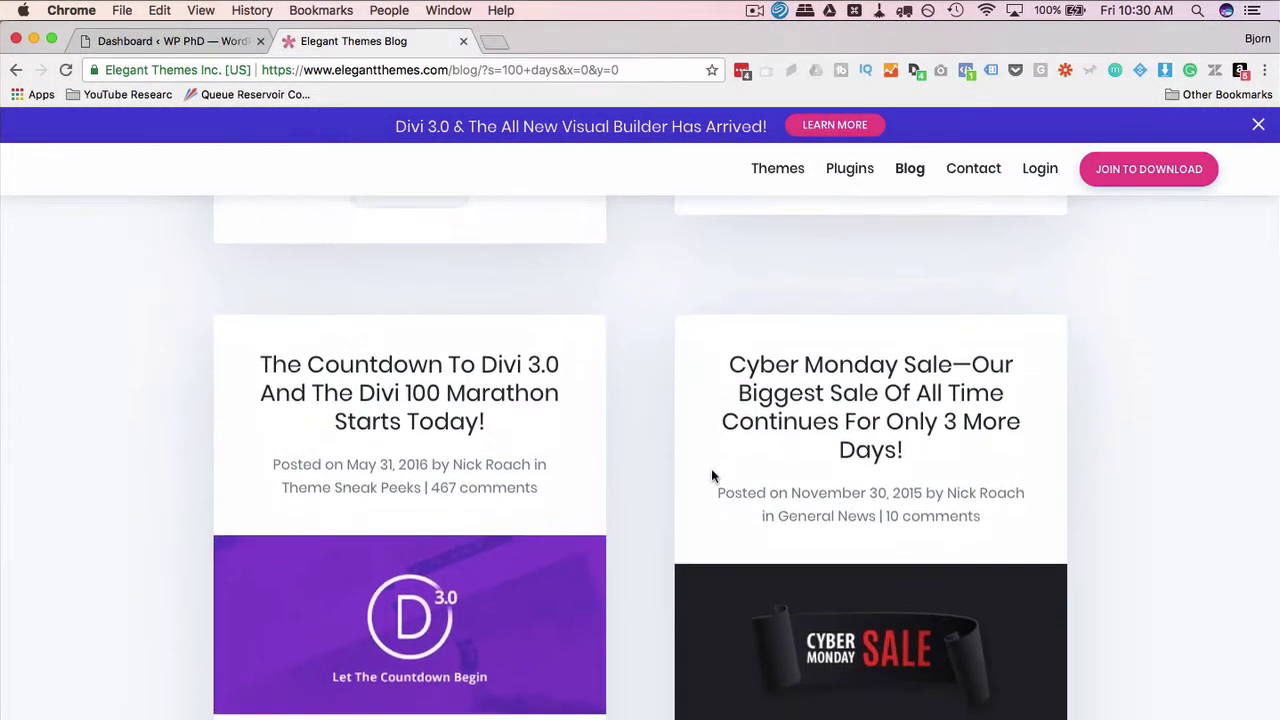
pyautogui.scroll(-10, 711, 476)
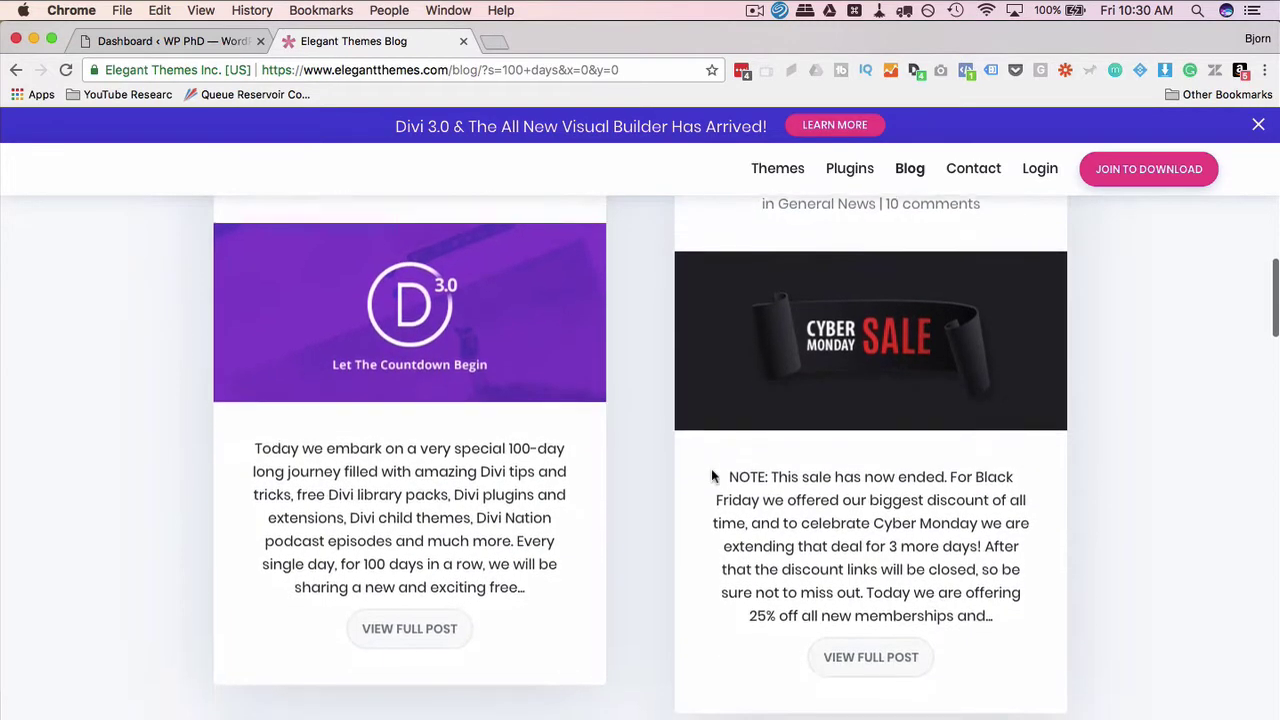
pyautogui.scroll(-7, 711, 476)
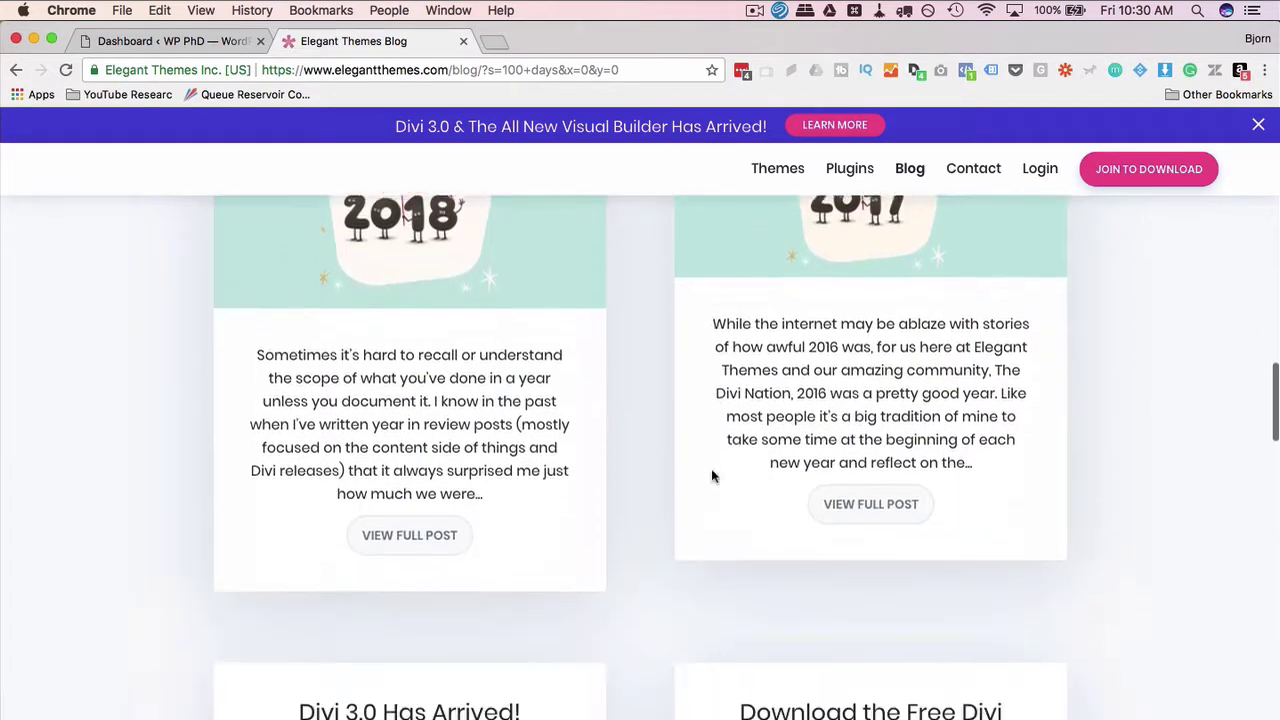
pyautogui.scroll(-1, 711, 476)
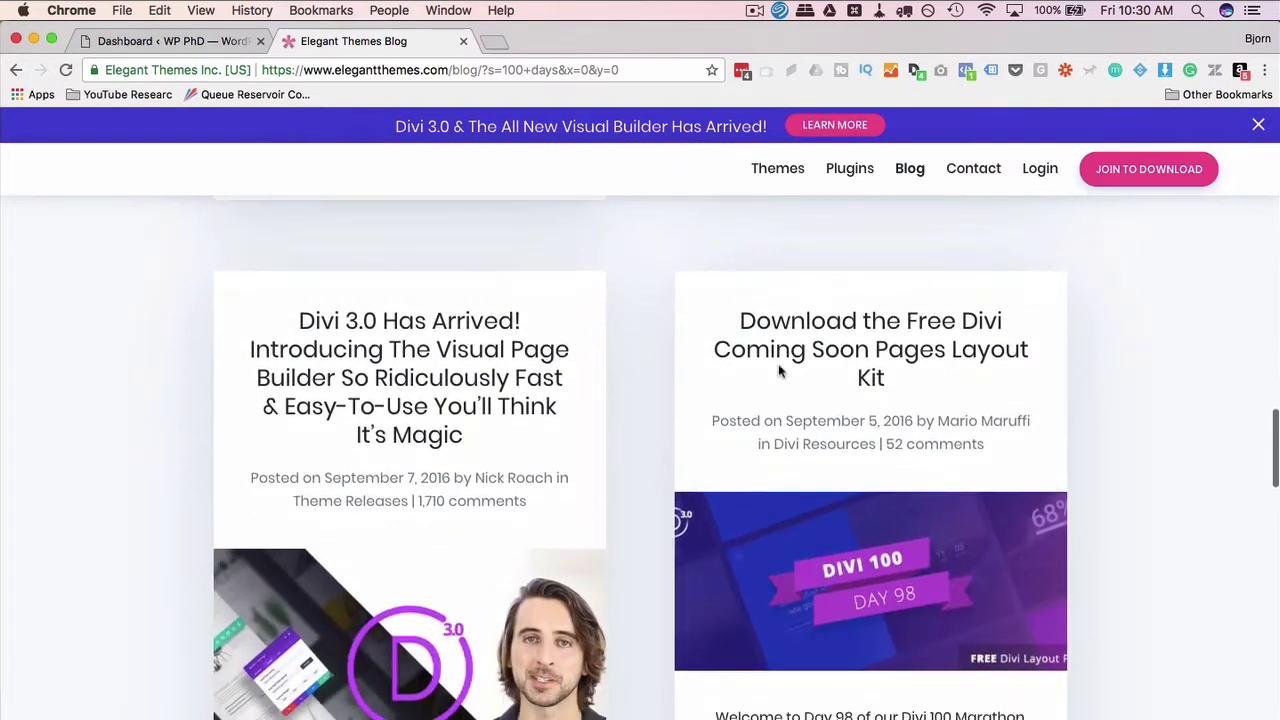
pyautogui.click(742, 324)
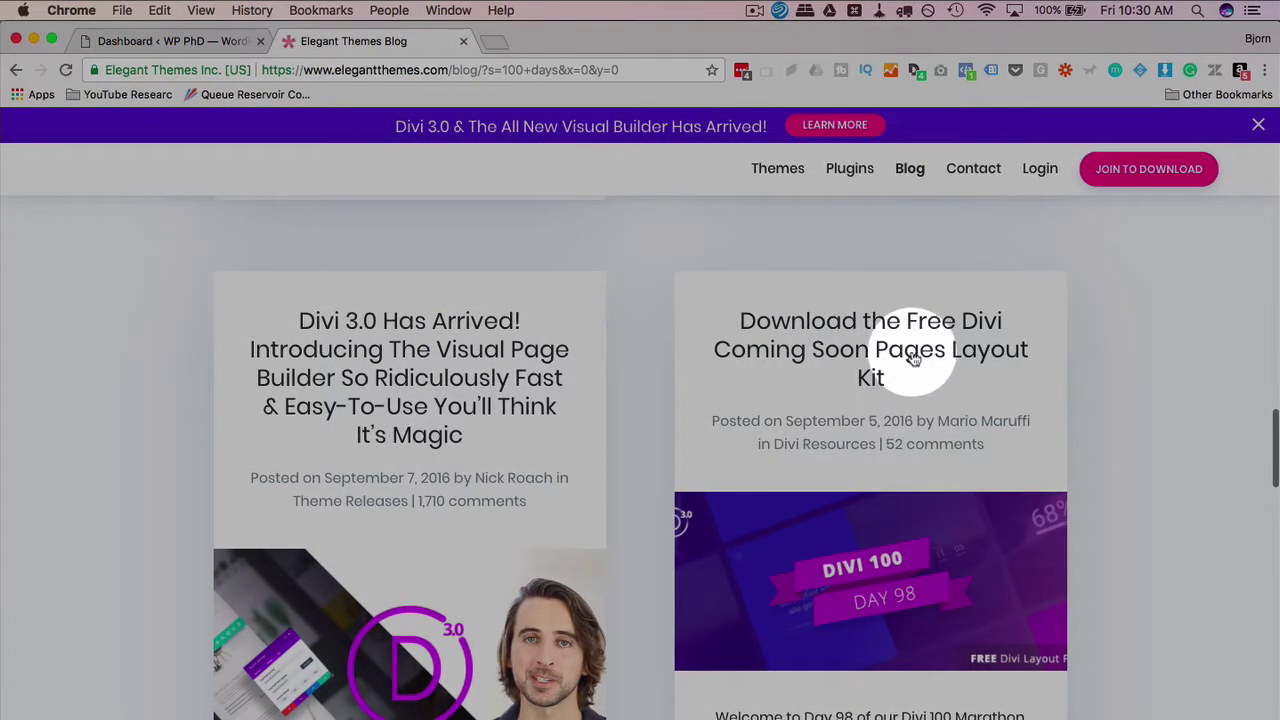
pyautogui.scroll(-2, 792, 378)
pyautogui.scroll(-5, 792, 378)
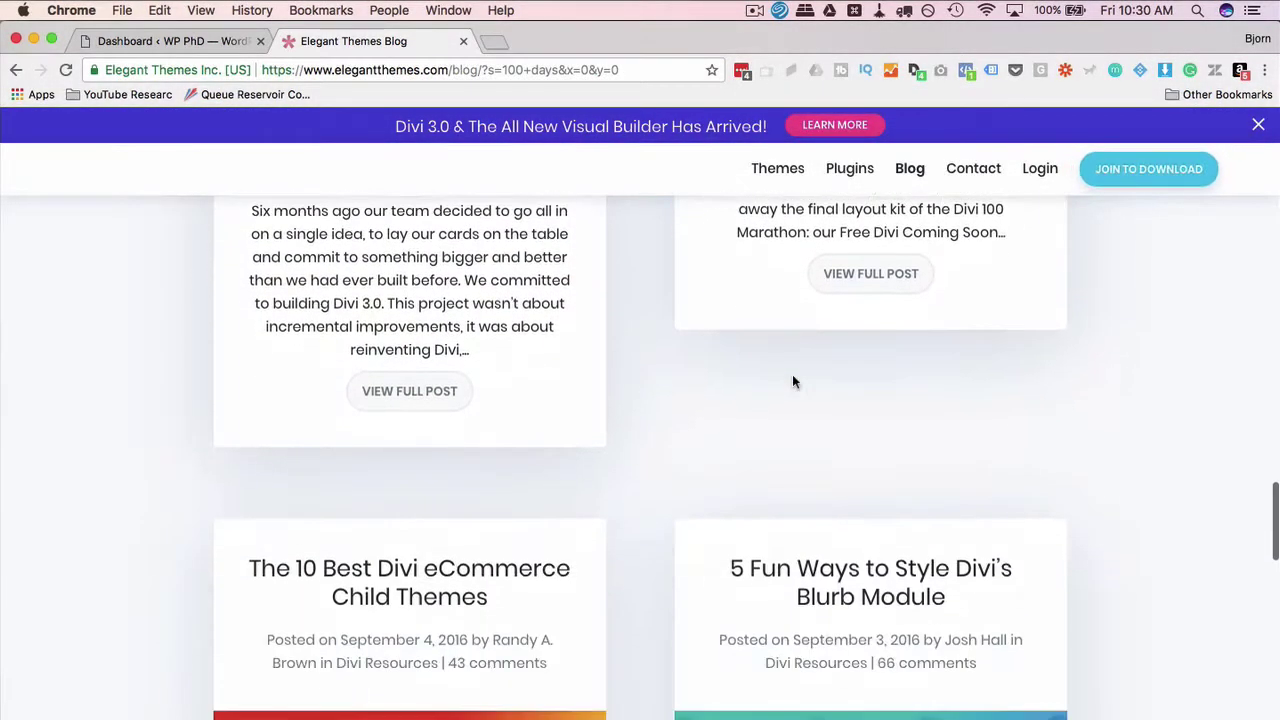
pyautogui.click(400, 352)
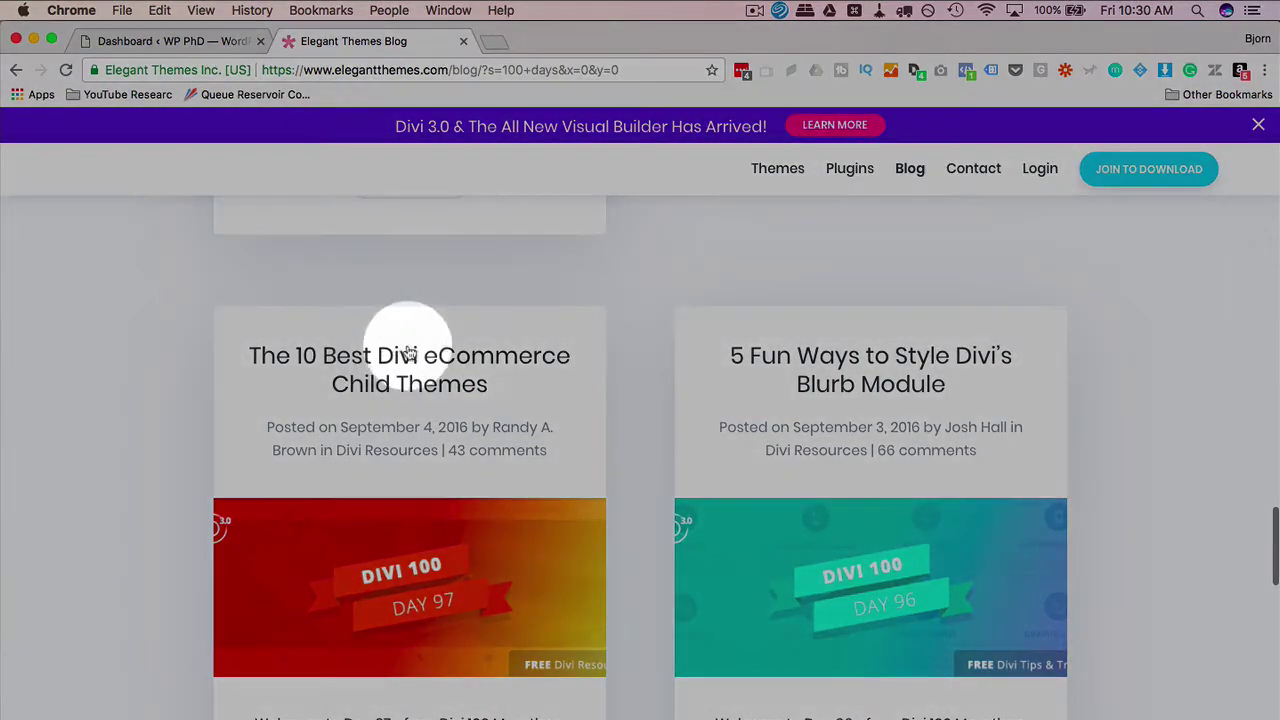
pyautogui.scroll(-5, 521, 388)
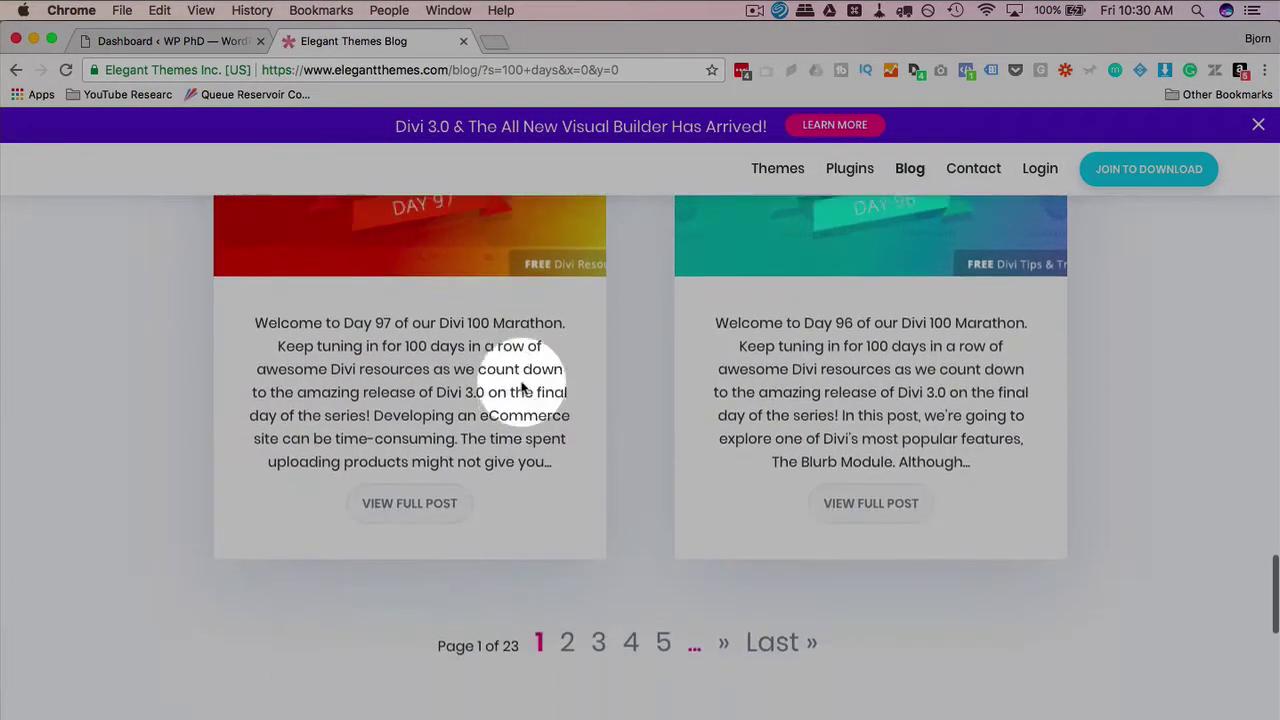
pyautogui.click(567, 612)
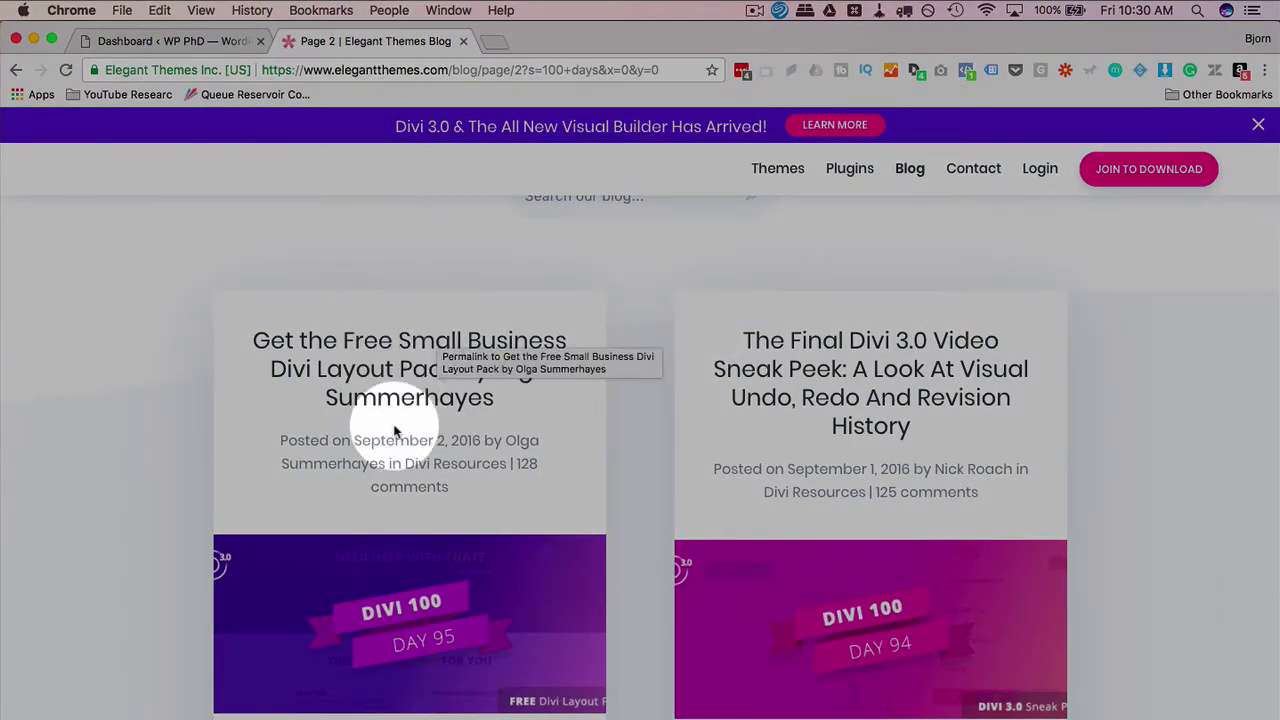
# Open the free Small Business Divi Layout Pack post and download its layout pack zip
pyautogui.scroll(-2, 395, 420)
pyautogui.click(395, 422)
pyautogui.scroll(-5, 216, 436)
pyautogui.scroll(-10, 216, 436)
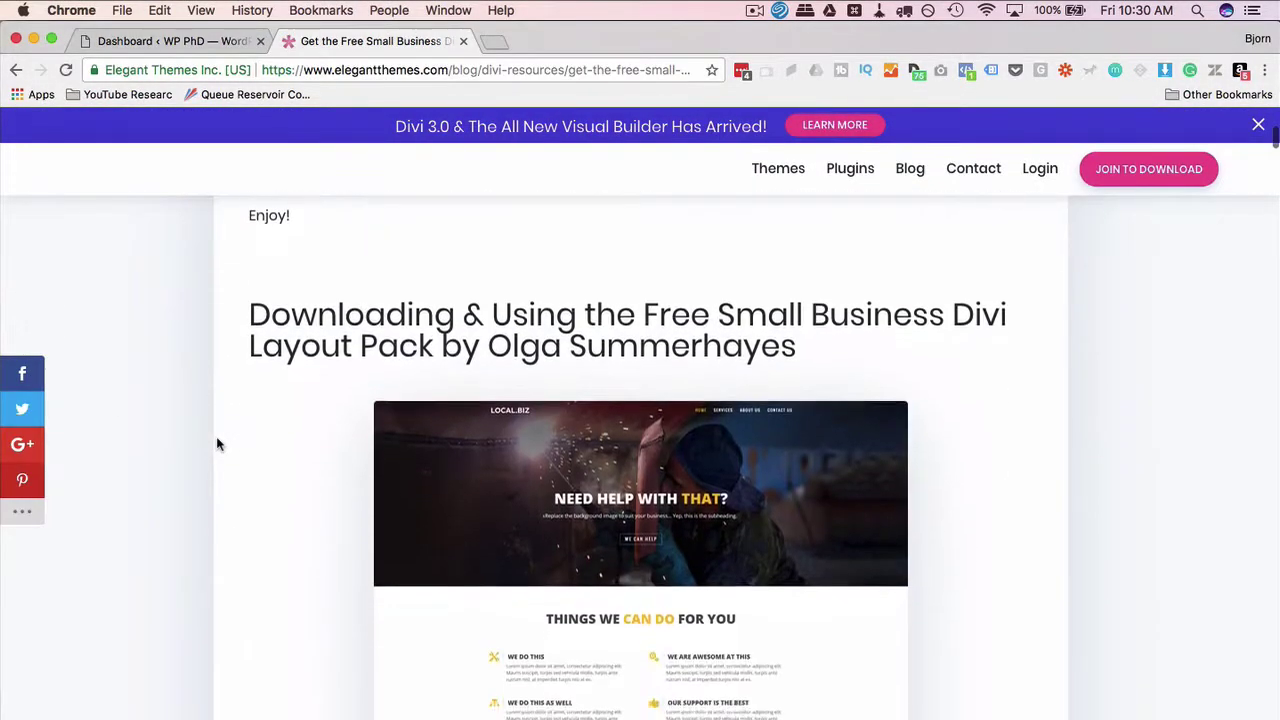
pyautogui.scroll(-10, 217, 444)
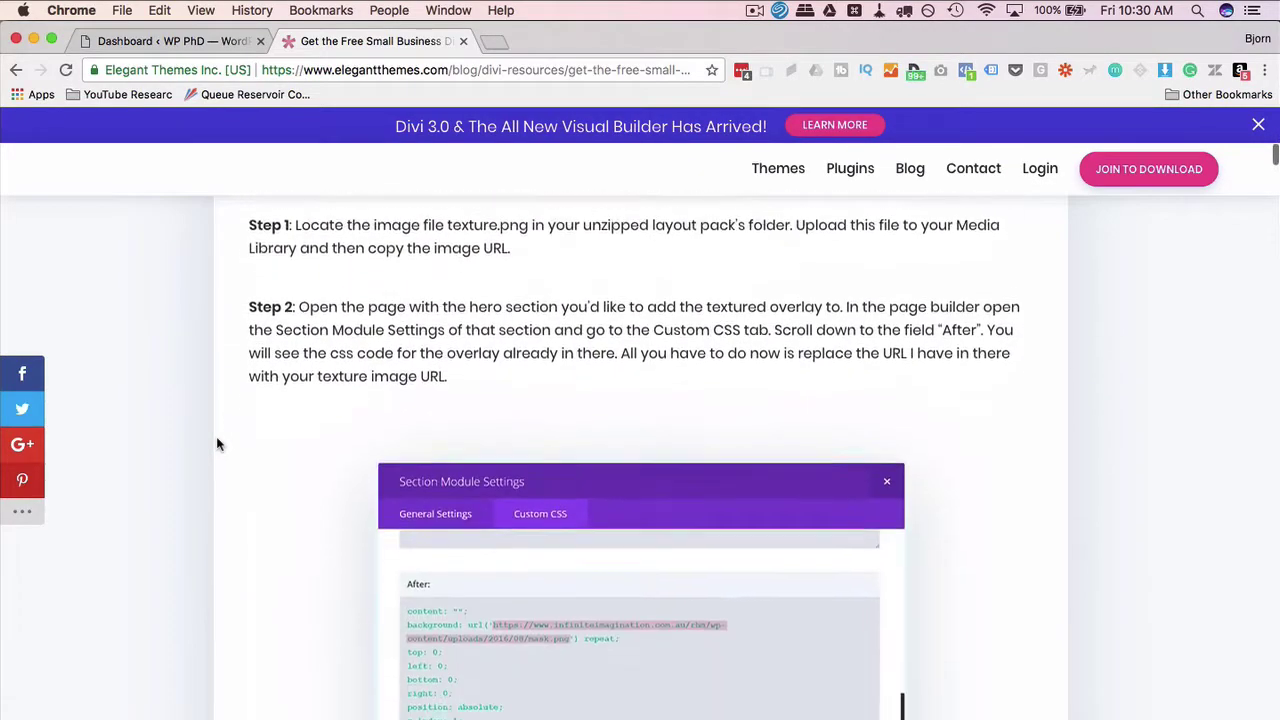
pyautogui.scroll(-5, 216, 436)
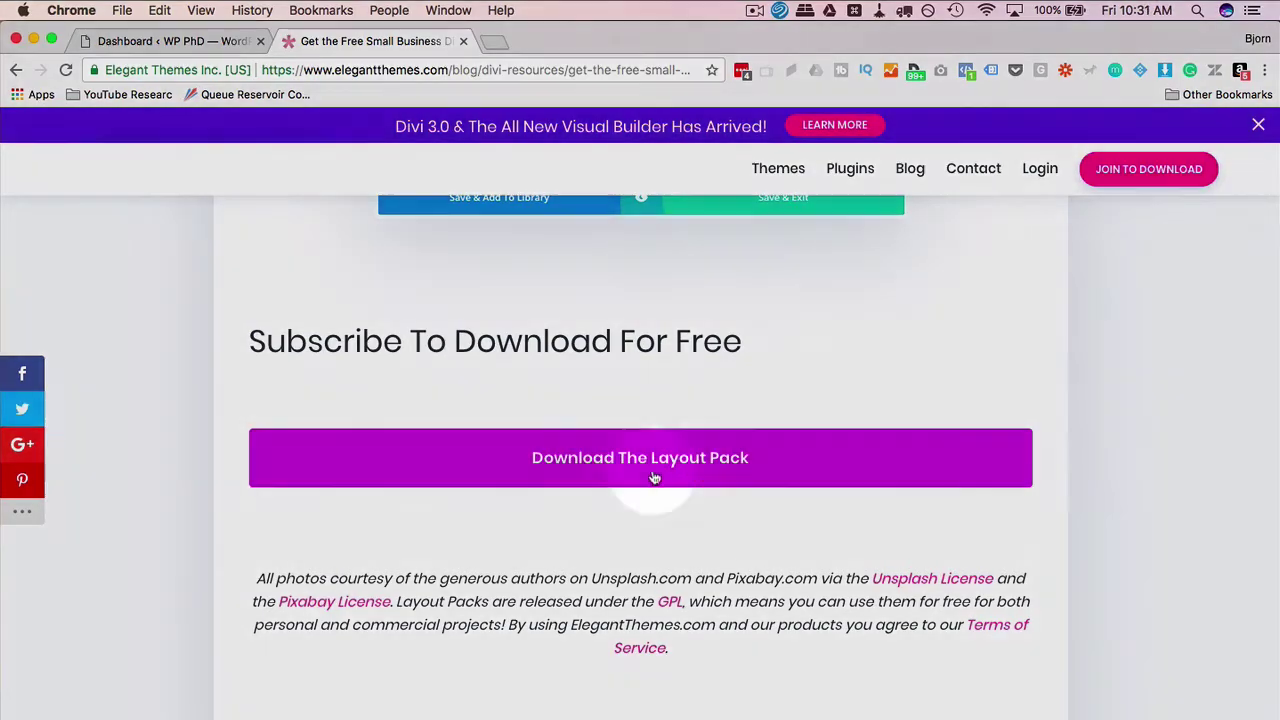
pyautogui.click(489, 459)
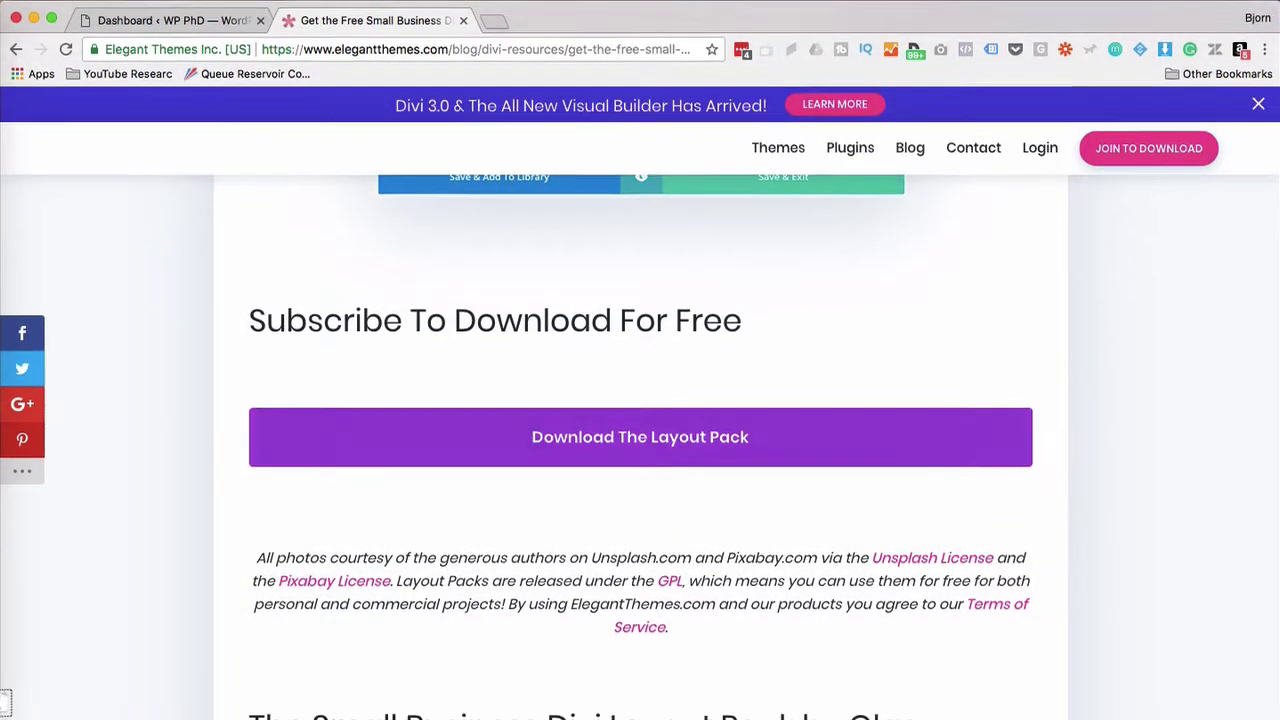
# Open the extracted pack folder in Finder and review All.json and the Small Business Layout JSON files
pyautogui.click(122, 703)
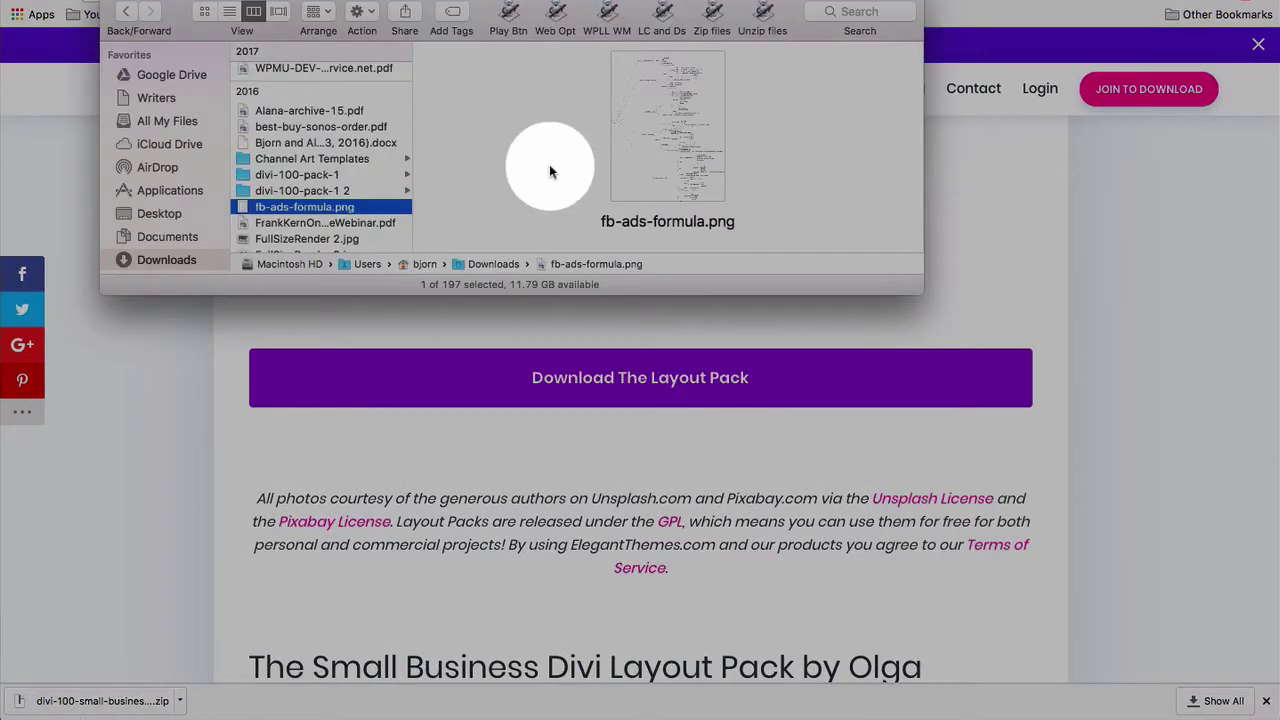
pyautogui.click(366, 205)
pyautogui.click(458, 73)
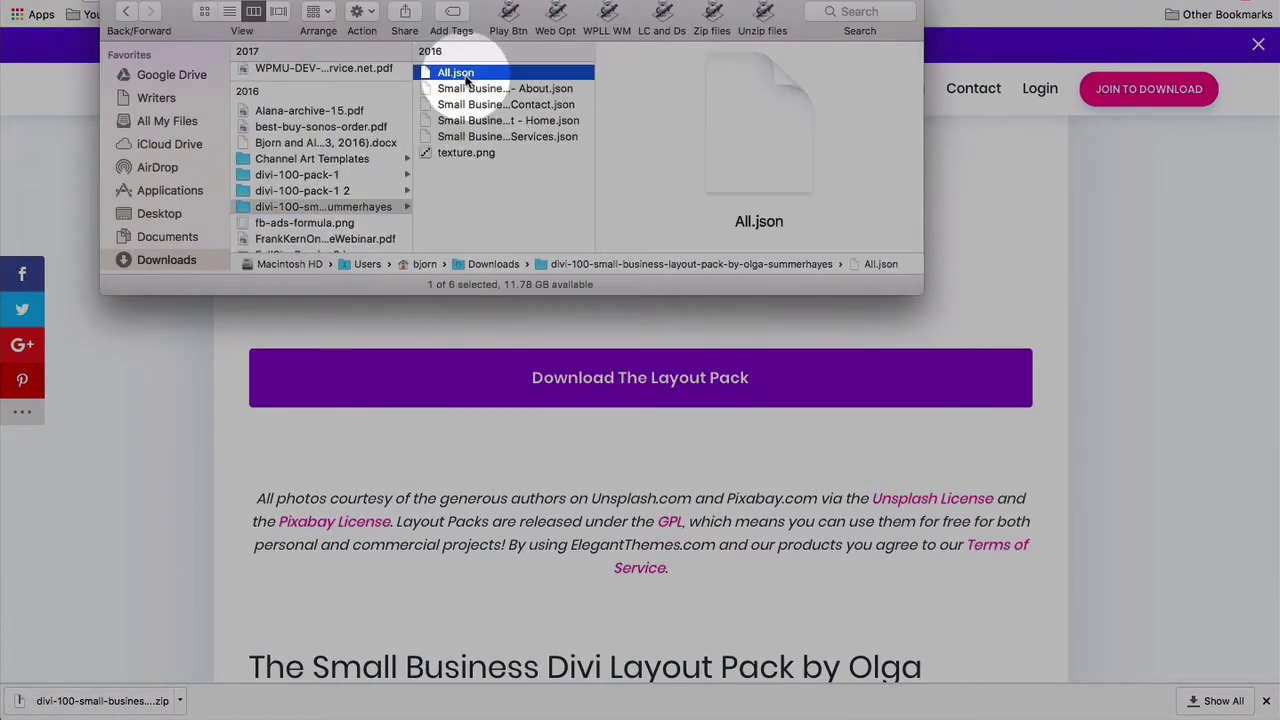
pyautogui.keyDown('shift'); pyautogui.click(457, 137); pyautogui.keyUp('shift')
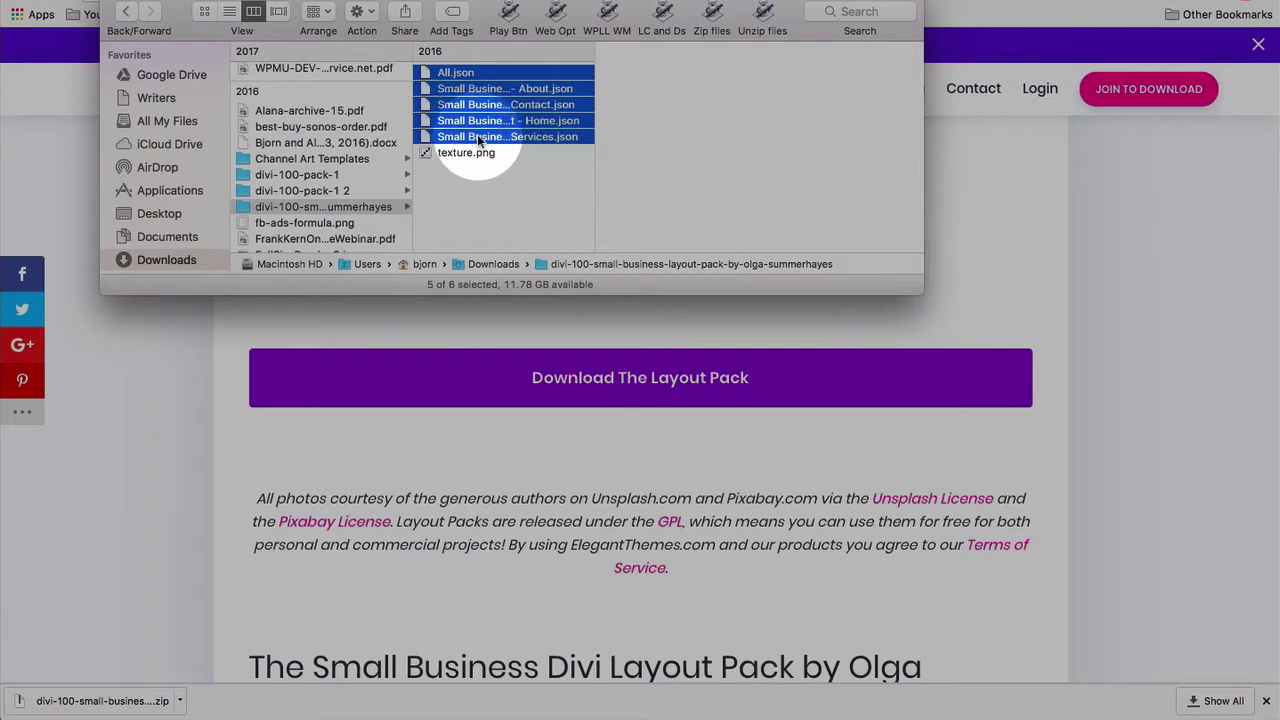
pyautogui.moveTo(596, 166); pyautogui.dragTo(686, 150)
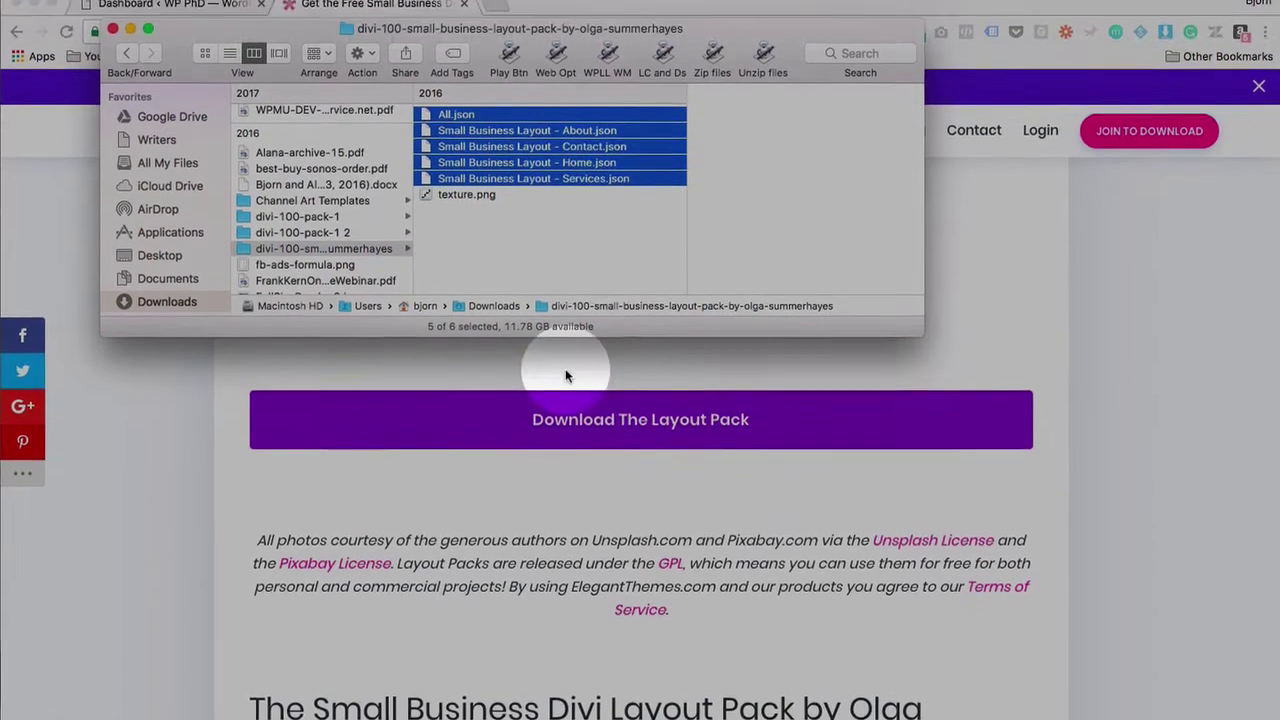
pyautogui.click(565, 368)
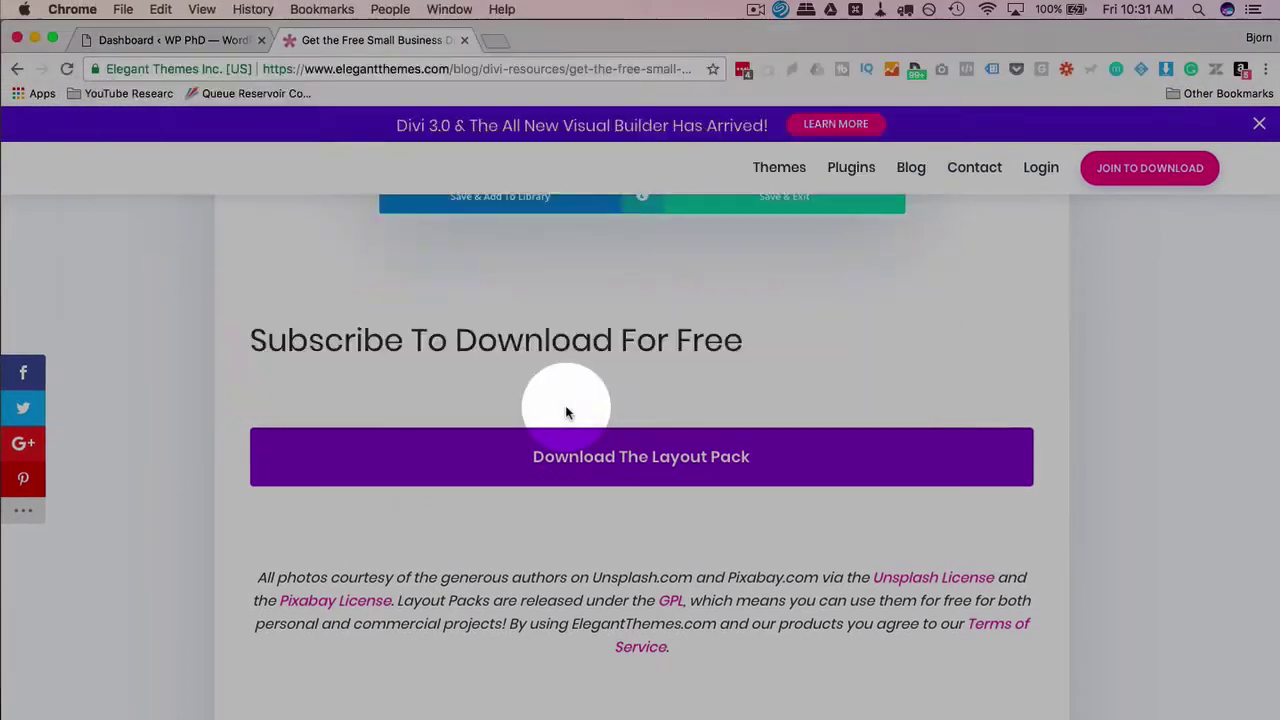
# Go to Divi > Divi Library in the WordPress dashboard
pyautogui.click(184, 42)
pyautogui.scroll(-5, 60, 400)
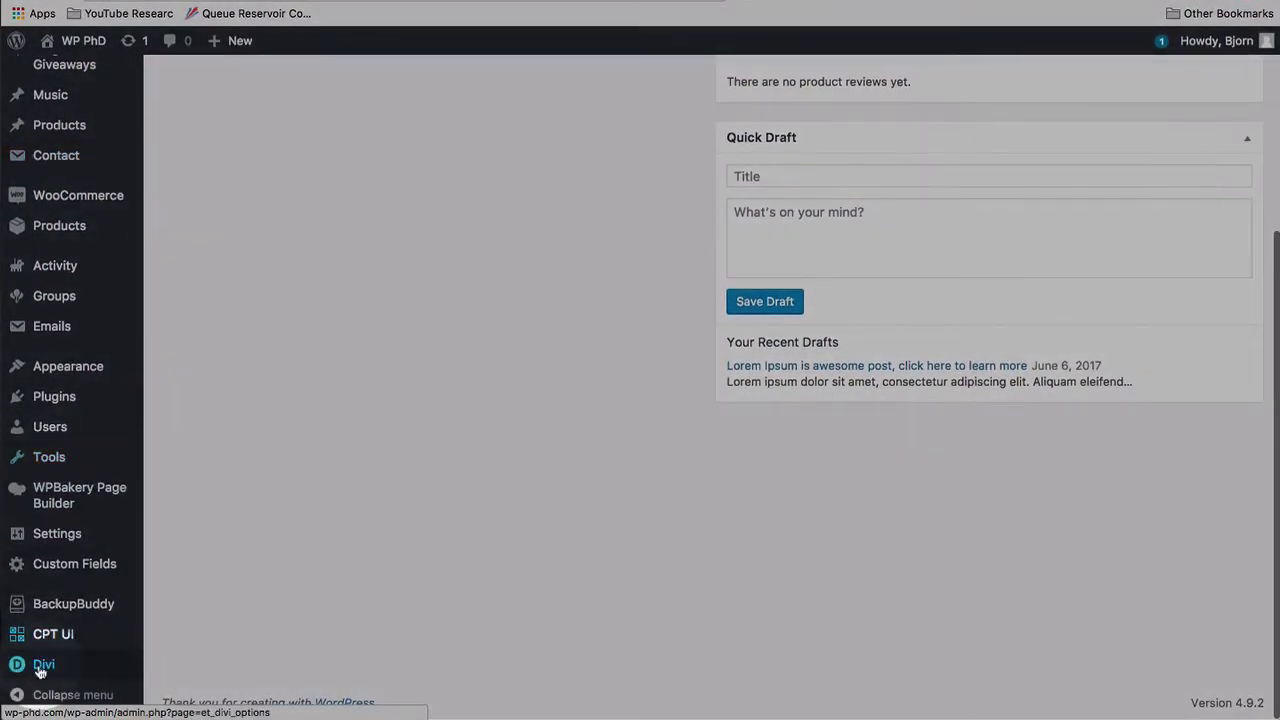
pyautogui.moveTo(41, 668)
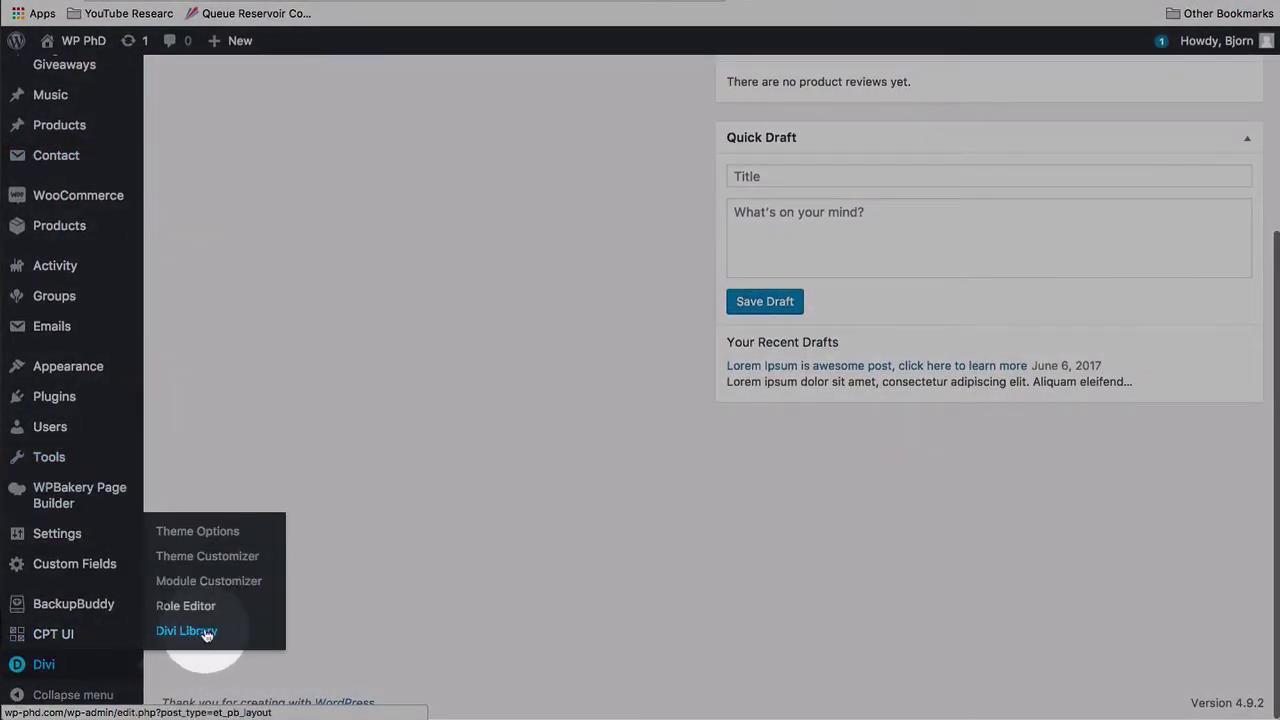
pyautogui.click(205, 634)
# Import Small Business Layout - Home.json through Import & Export
pyautogui.click(351, 86)
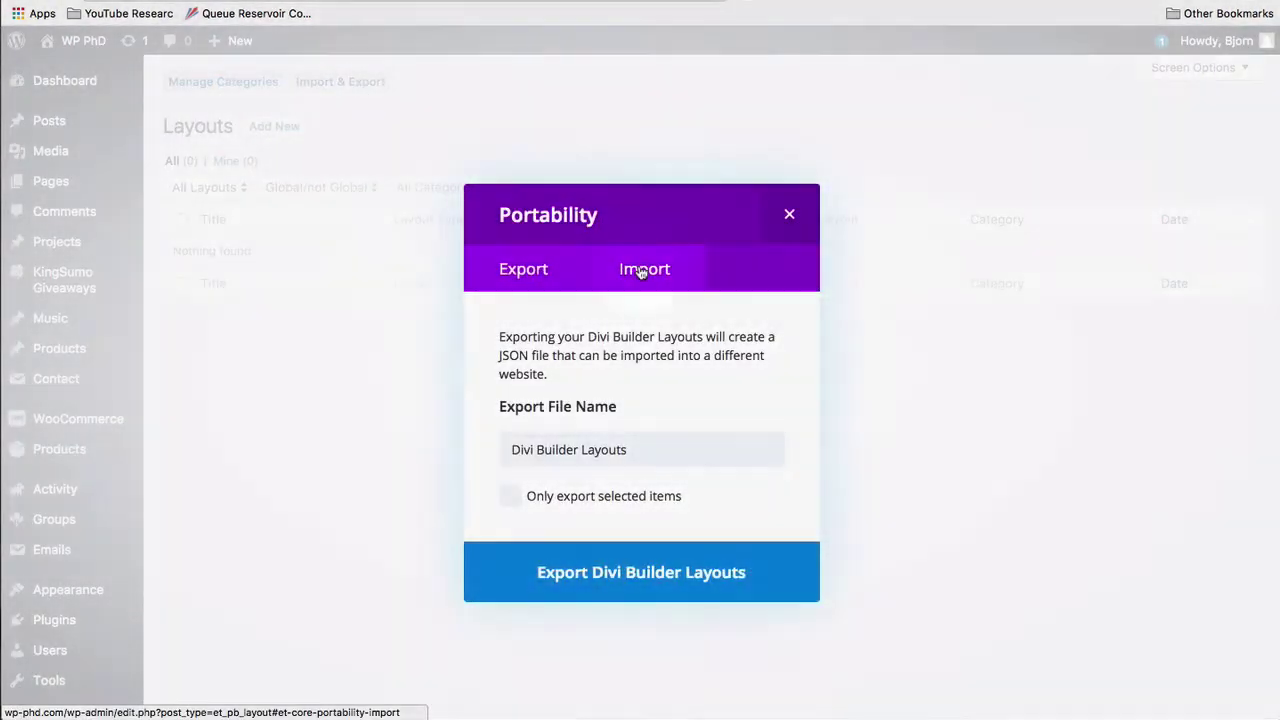
pyautogui.click(640, 272)
pyautogui.click(712, 469)
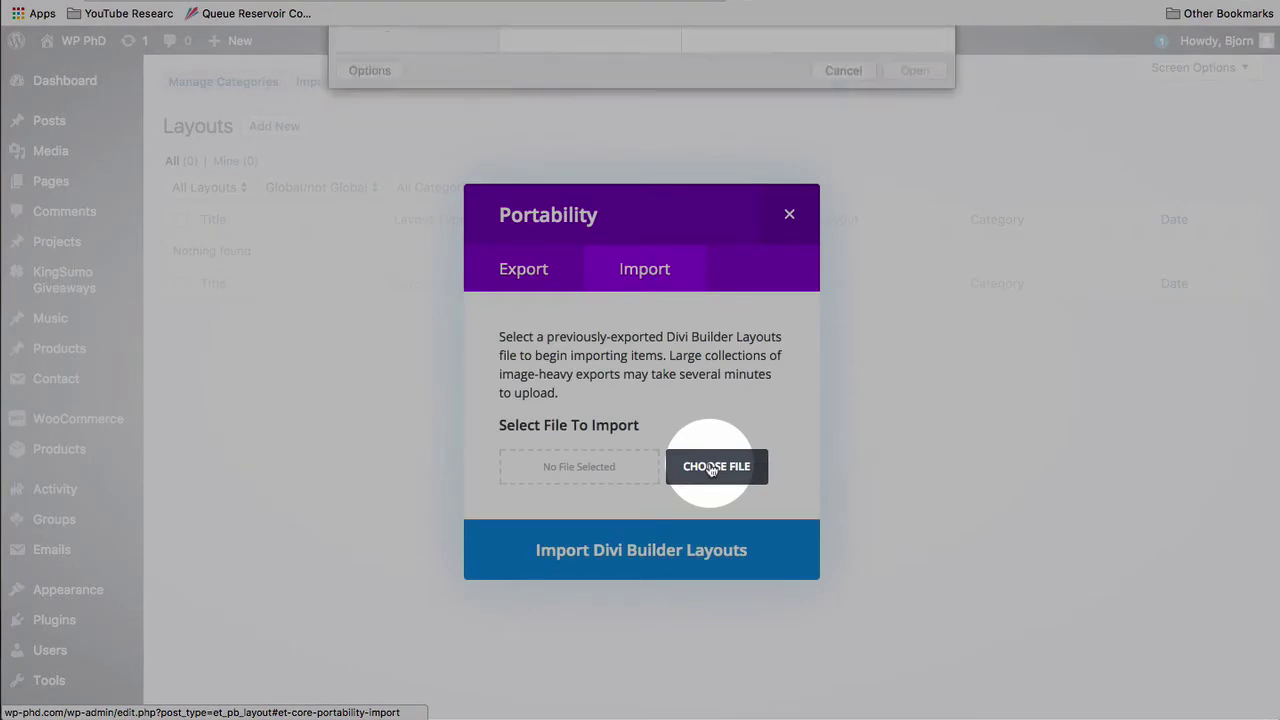
pyautogui.click(631, 117)
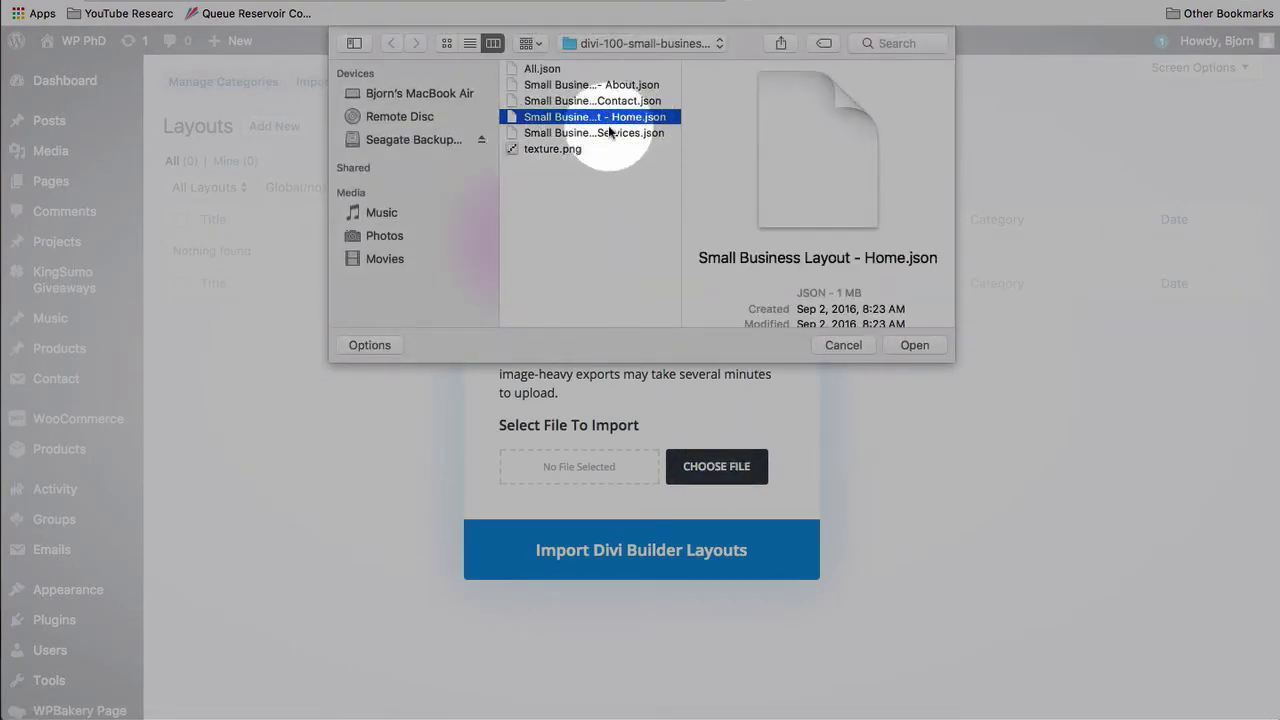
pyautogui.click(914, 345)
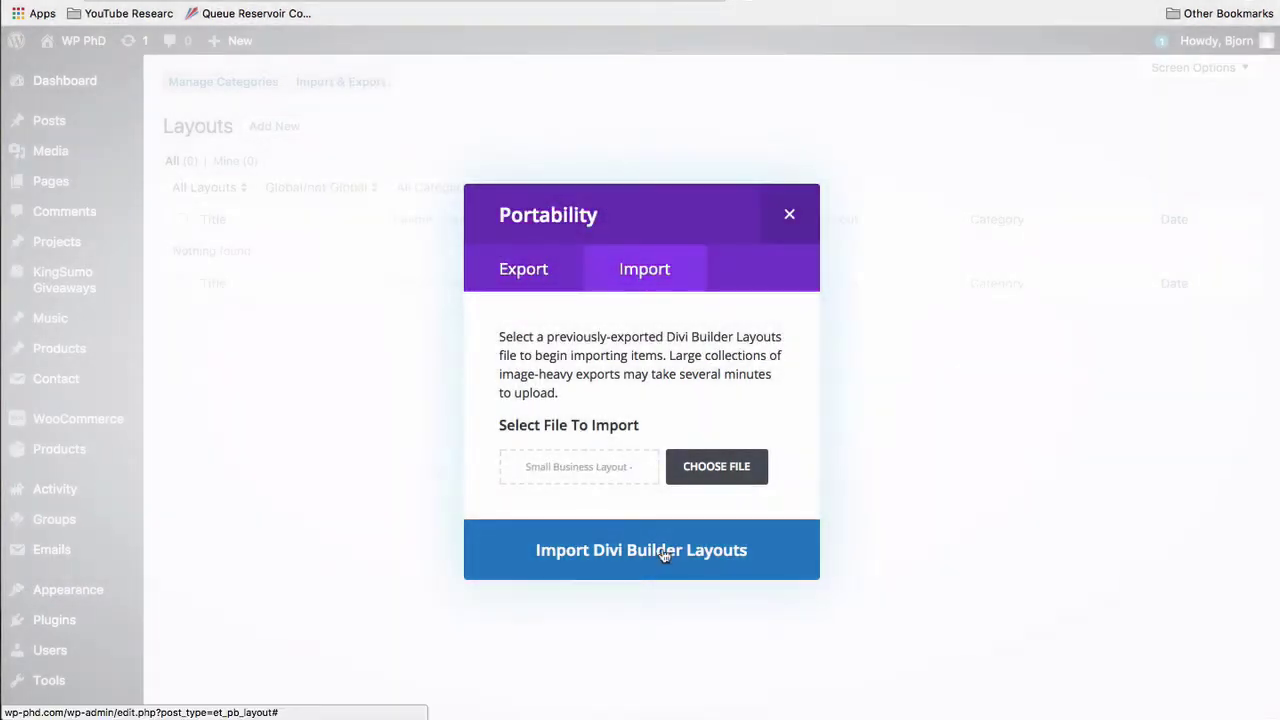
pyautogui.click(664, 553)
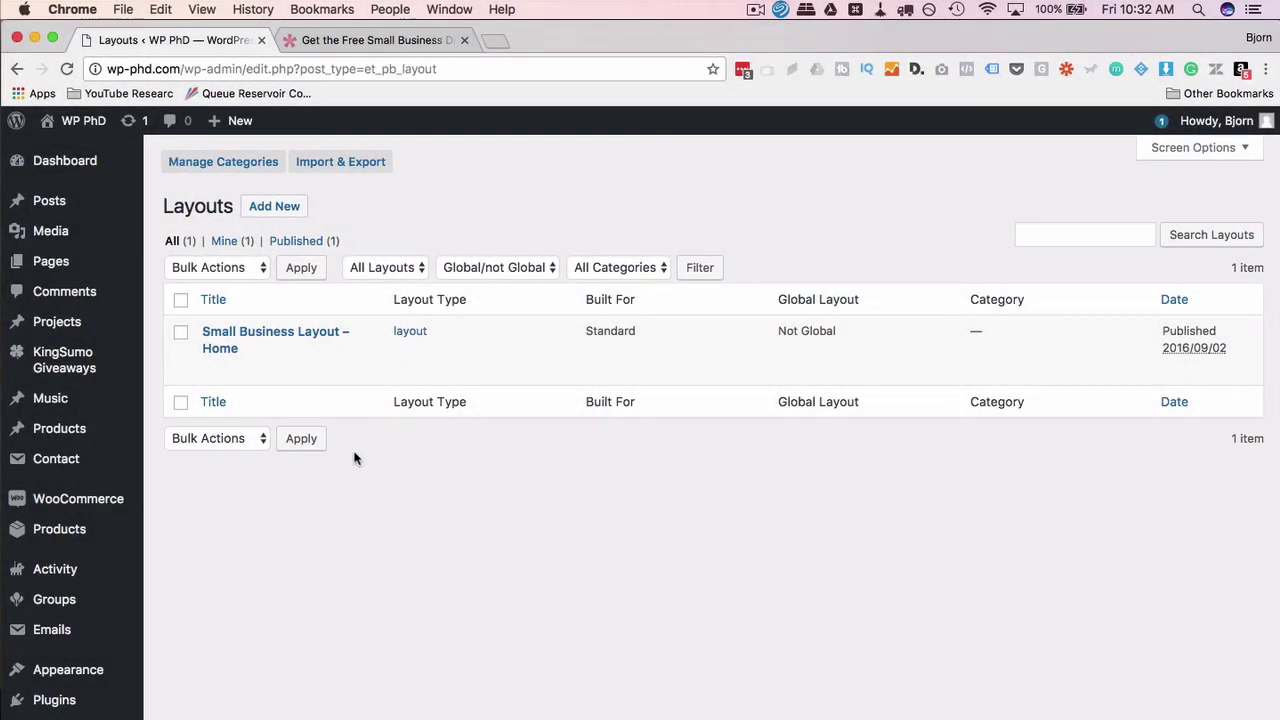
# Create a page titled '10 Awesome Features Of Divi', save it as draft, and enable the Divi Builder
pyautogui.moveTo(180, 336)
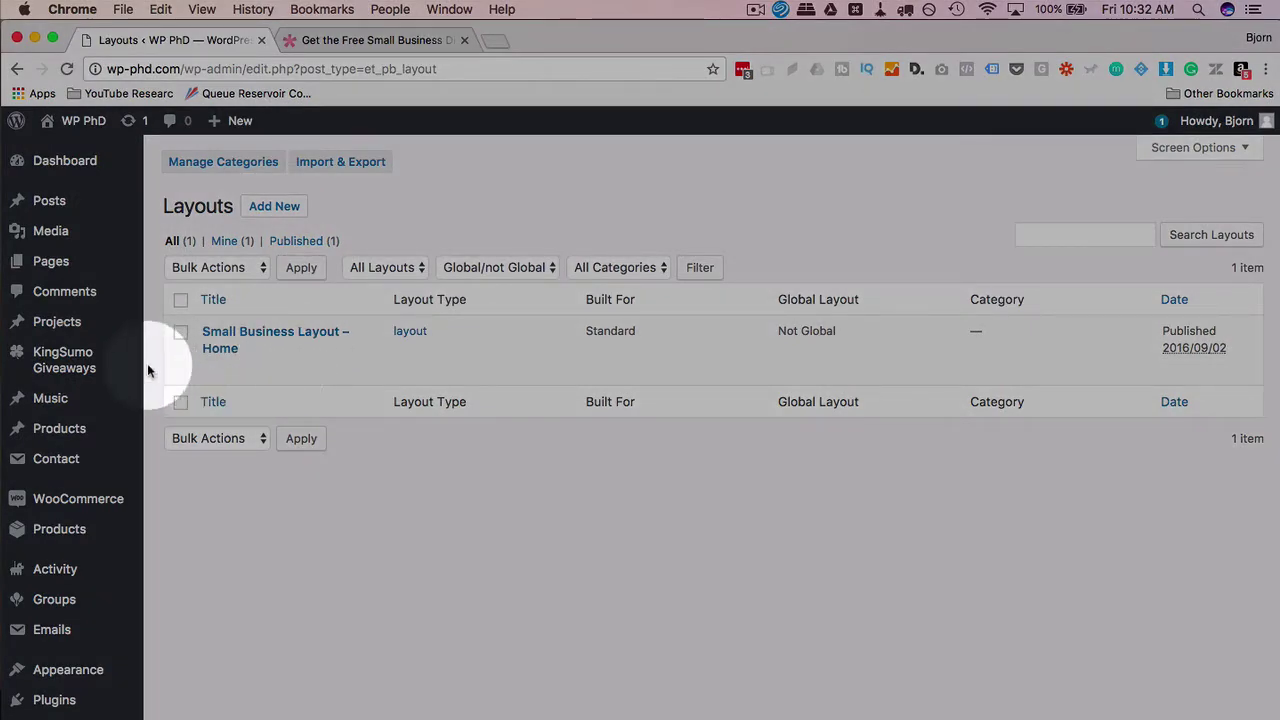
pyautogui.moveTo(50, 261)
pyautogui.click(181, 296)
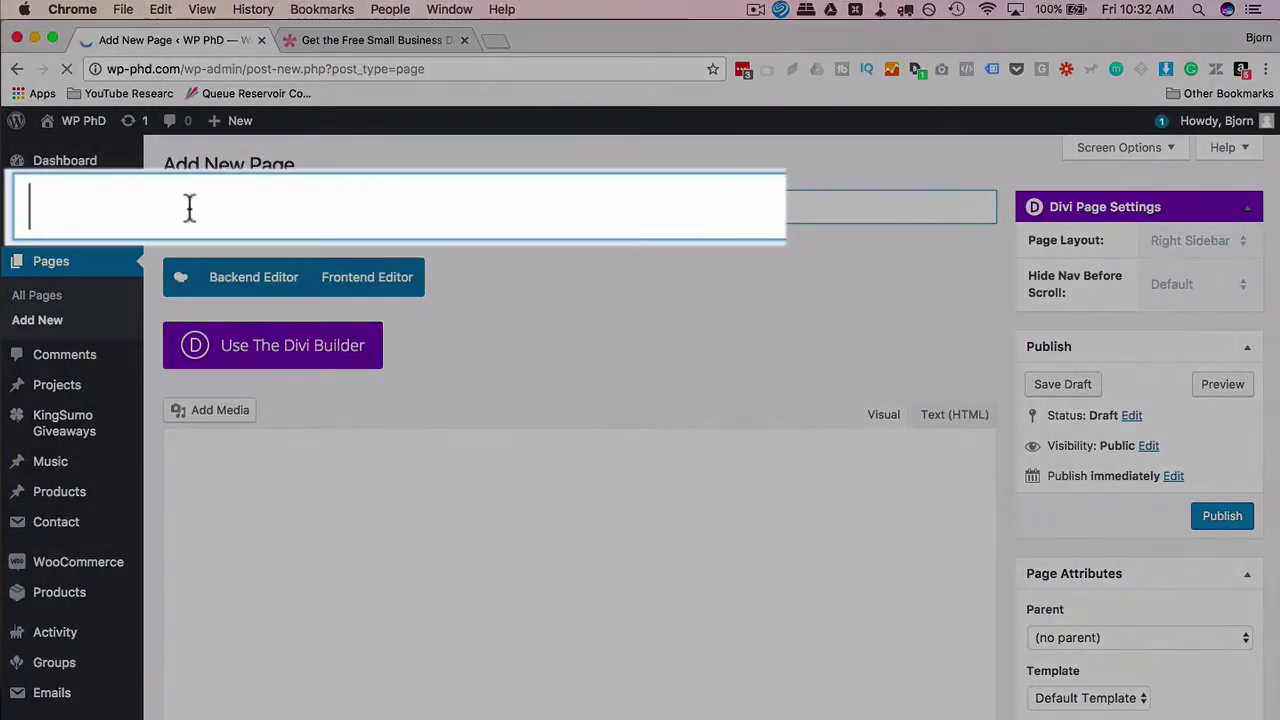
pyautogui.write('10 Awesome Featu')
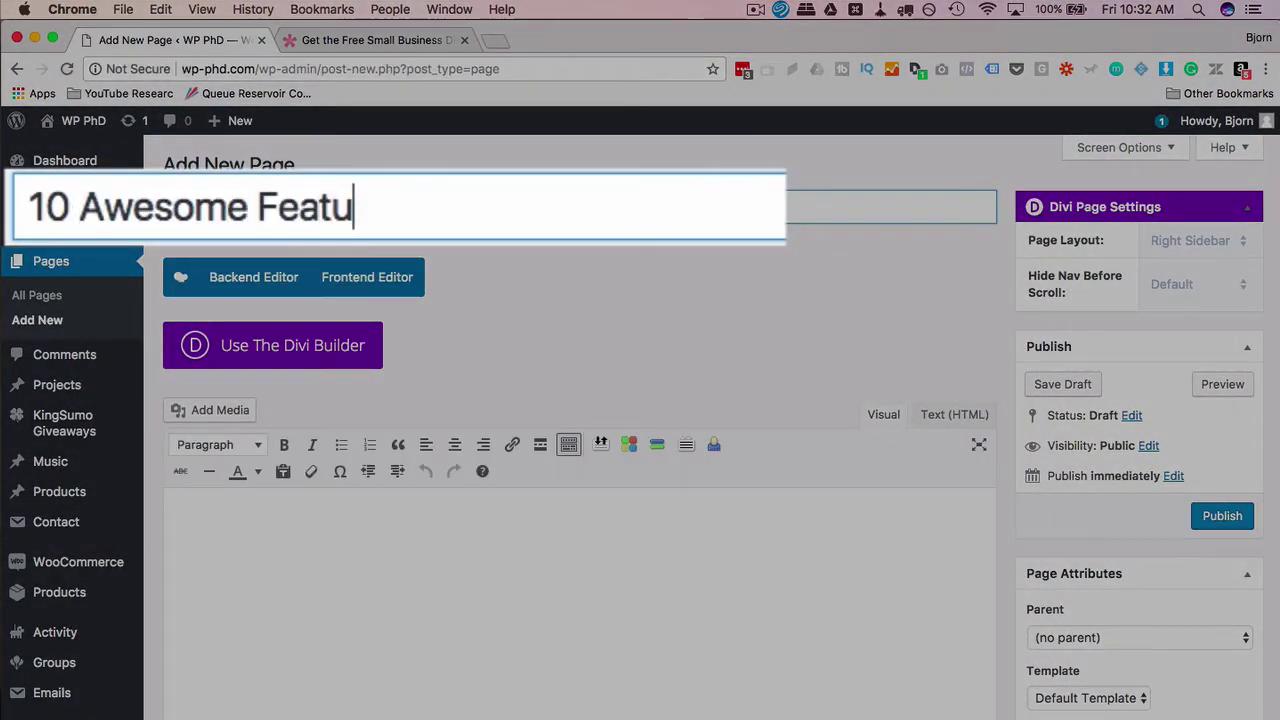
pyautogui.write('res Of Divi')
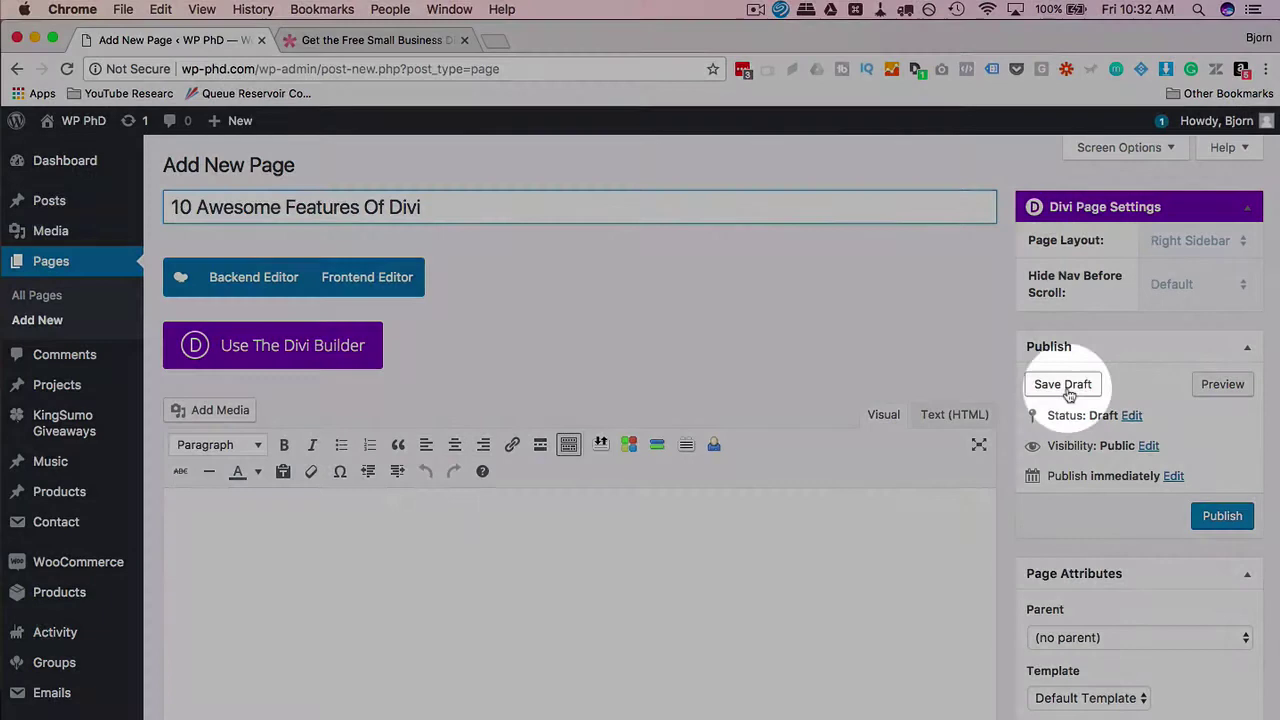
pyautogui.click(1064, 386)
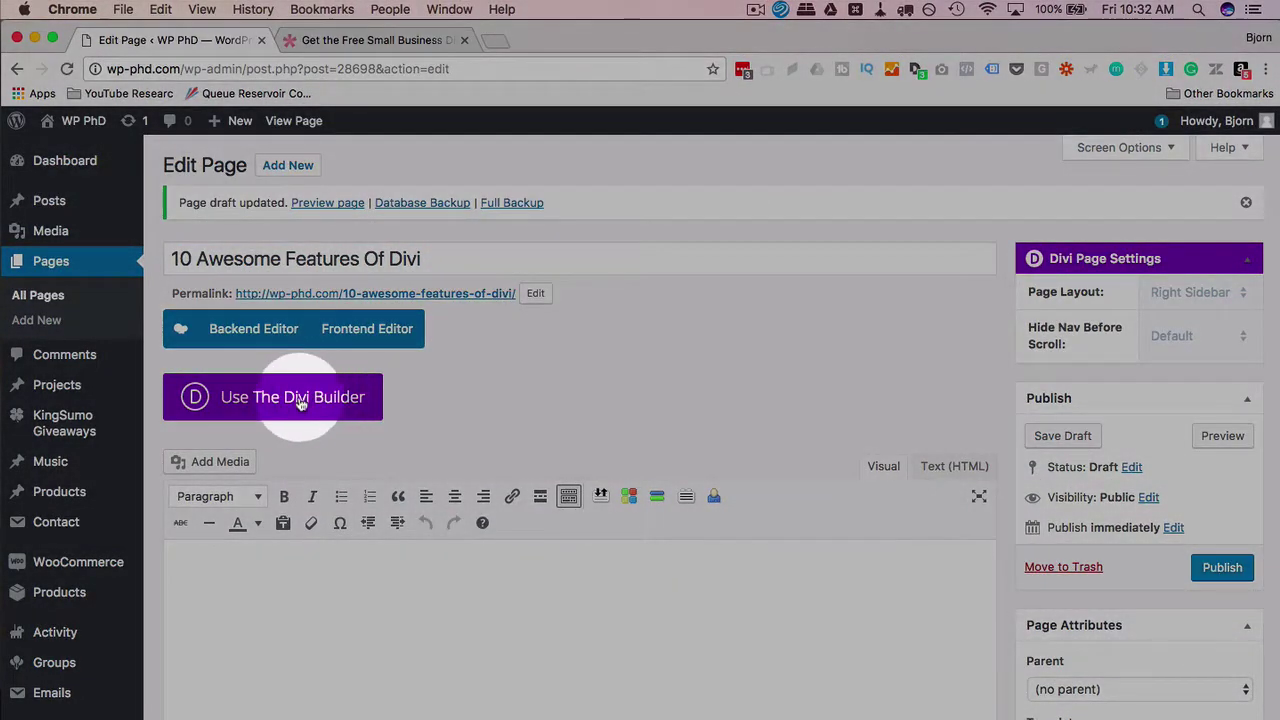
pyautogui.click(300, 404)
pyautogui.scroll(-5, 496, 429)
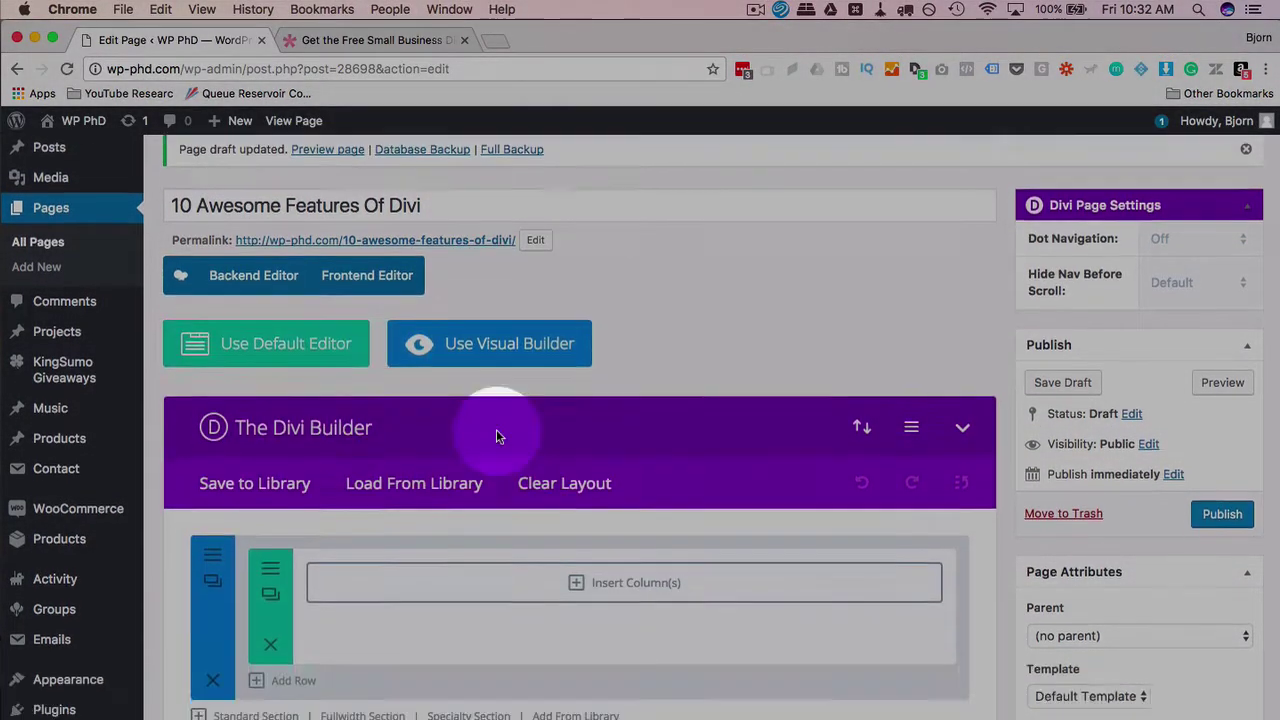
# Load Small Business Layout – Home from the Divi Library into the page
pyautogui.click(431, 345)
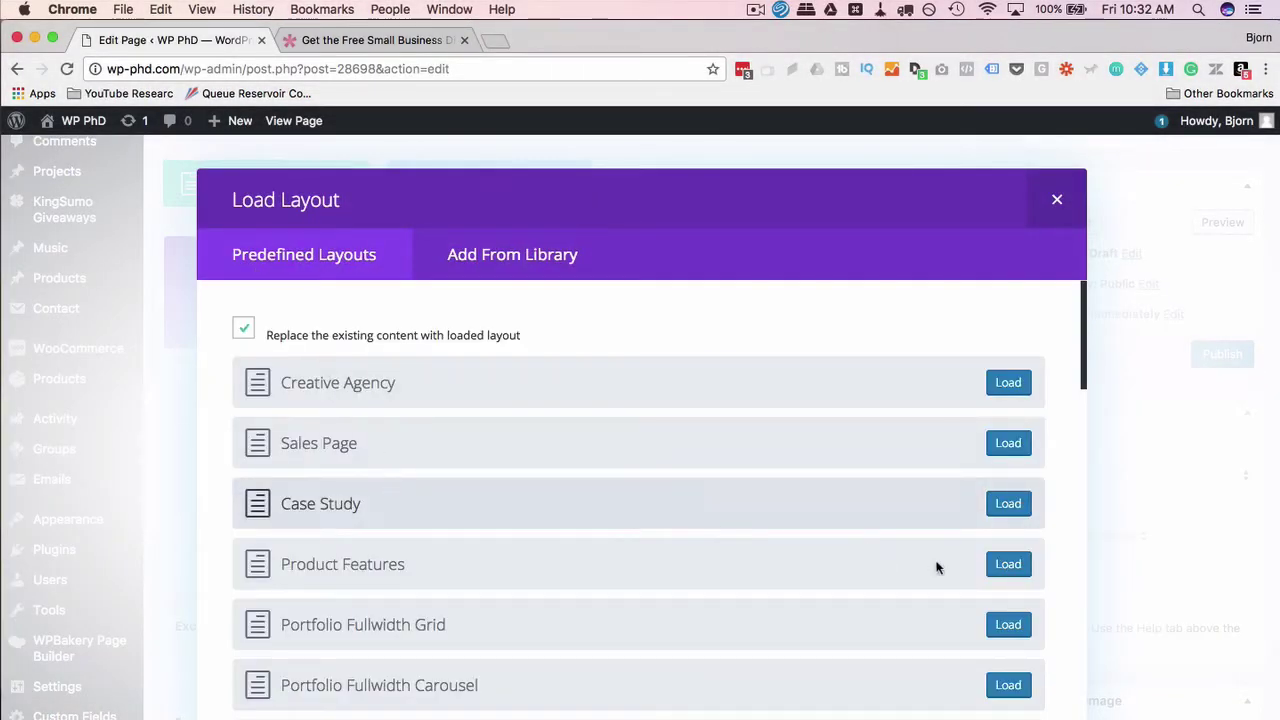
pyautogui.click(514, 254)
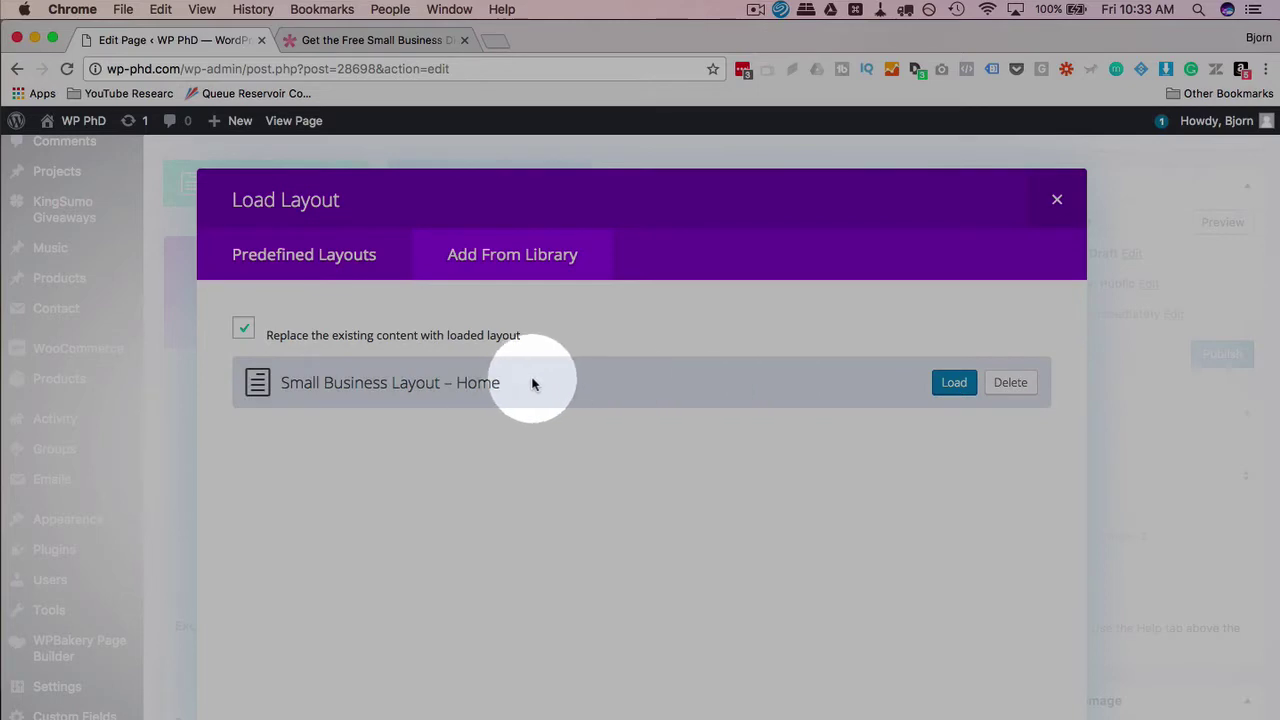
pyautogui.click(938, 383)
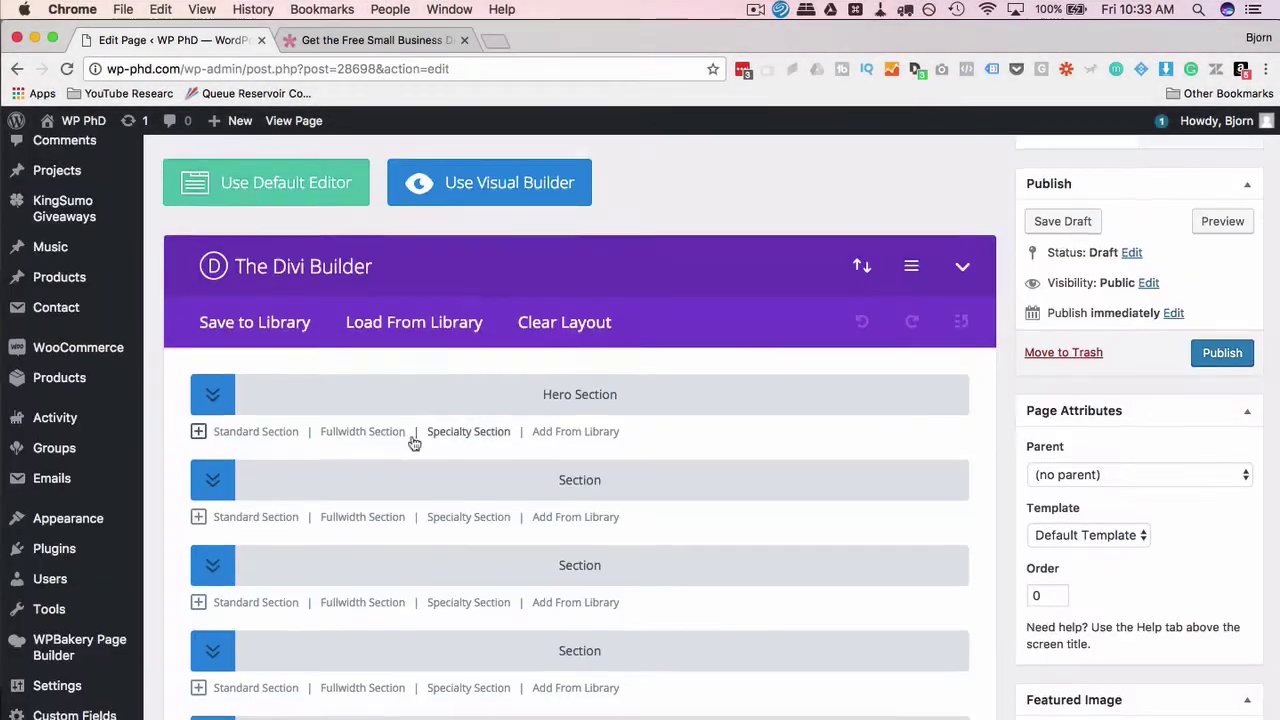
# Expand the Hero, Testimonials, red and other loaded sections to review their contents
pyautogui.scroll(-2, 410, 443)
pyautogui.scroll(-3, 414, 443)
pyautogui.scroll(3, 416, 441)
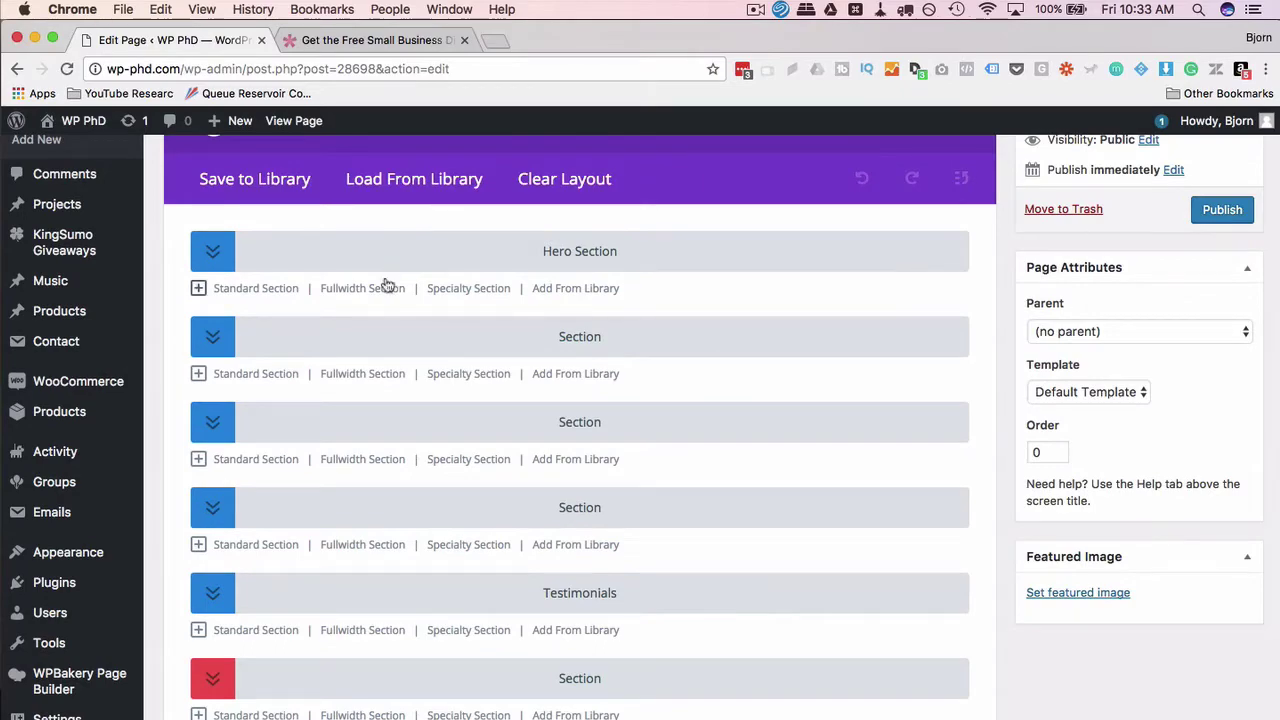
pyautogui.click(208, 258)
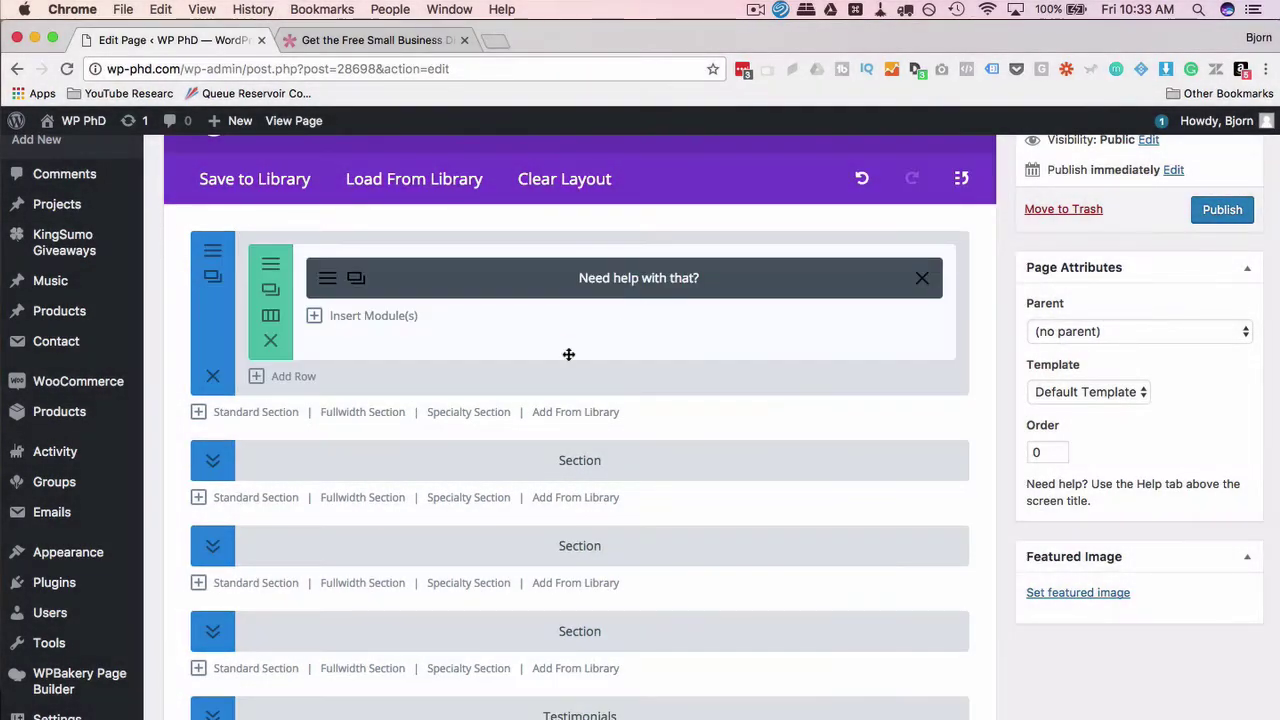
pyautogui.click(212, 466)
pyautogui.scroll(-5, 209, 463)
pyautogui.click(206, 434)
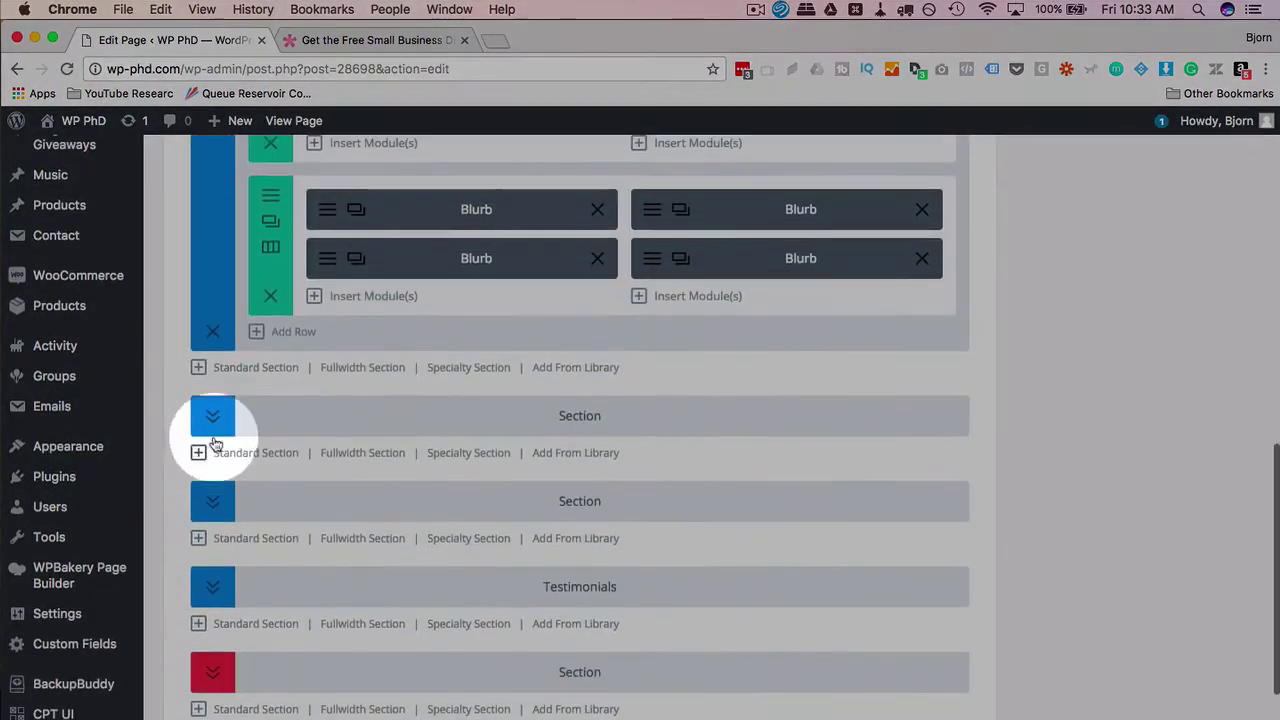
pyautogui.moveTo(218, 419); pyautogui.dragTo(218, 382)
pyautogui.click(214, 378)
pyautogui.scroll(-5, 212, 385)
pyautogui.click(213, 428)
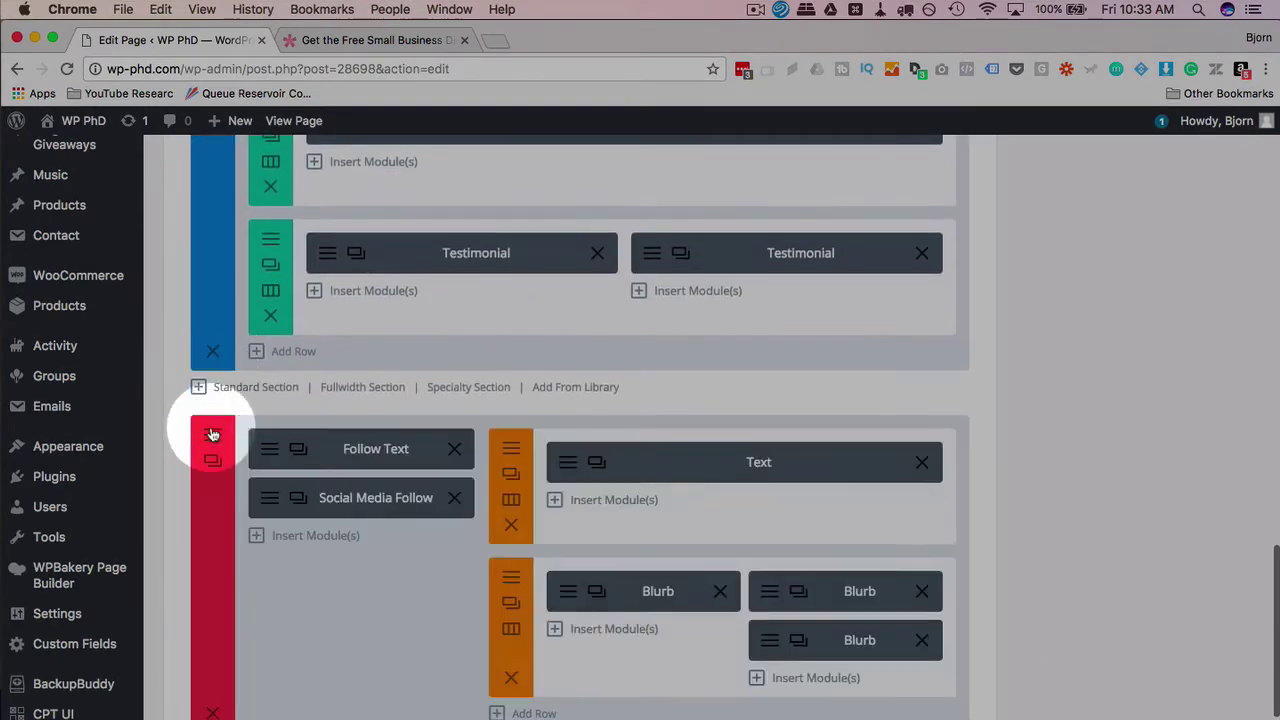
pyautogui.click(358, 443)
# Collapse the What we do section into a single bar
pyautogui.scroll(15, 358, 443)
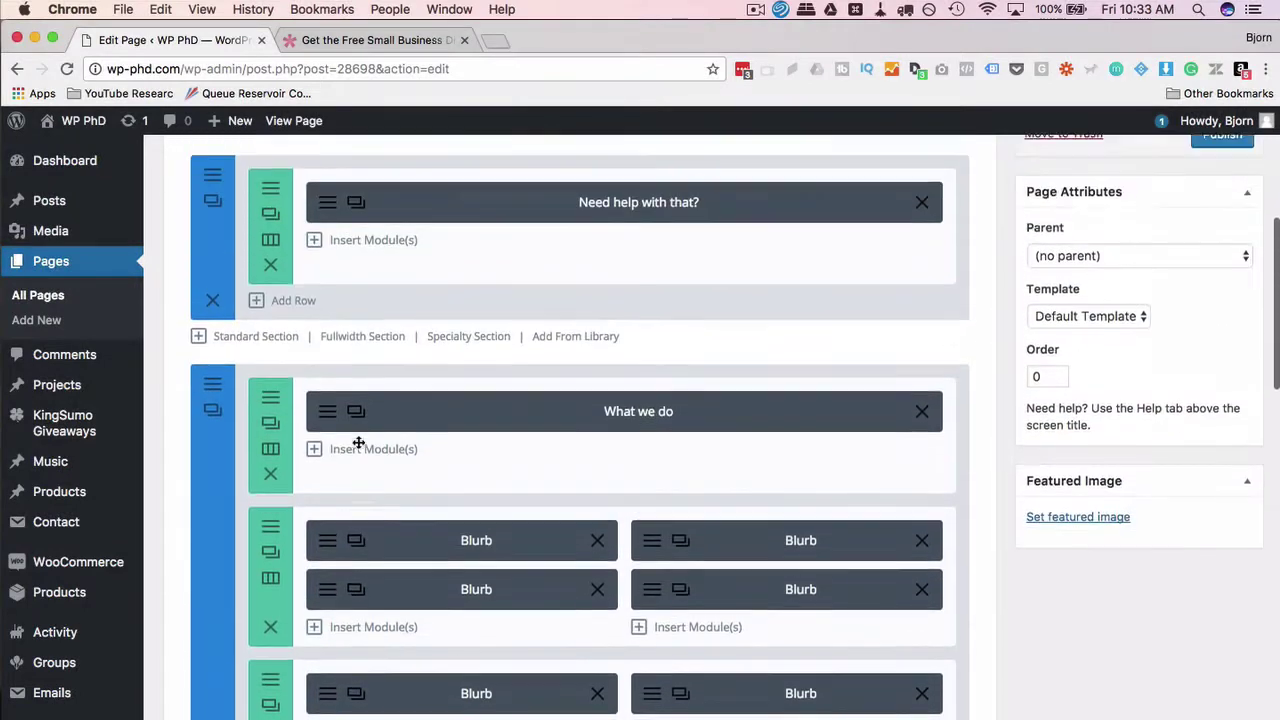
pyautogui.scroll(-5, 358, 443)
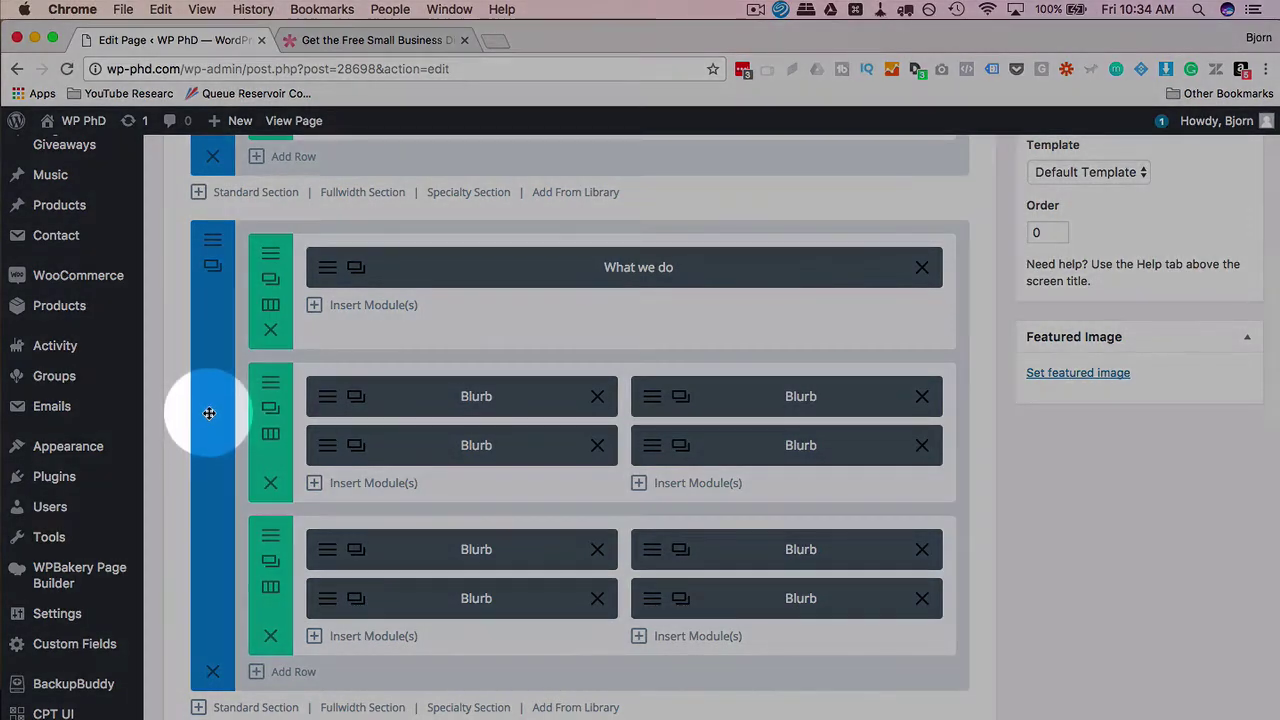
pyautogui.rightClick(212, 391)
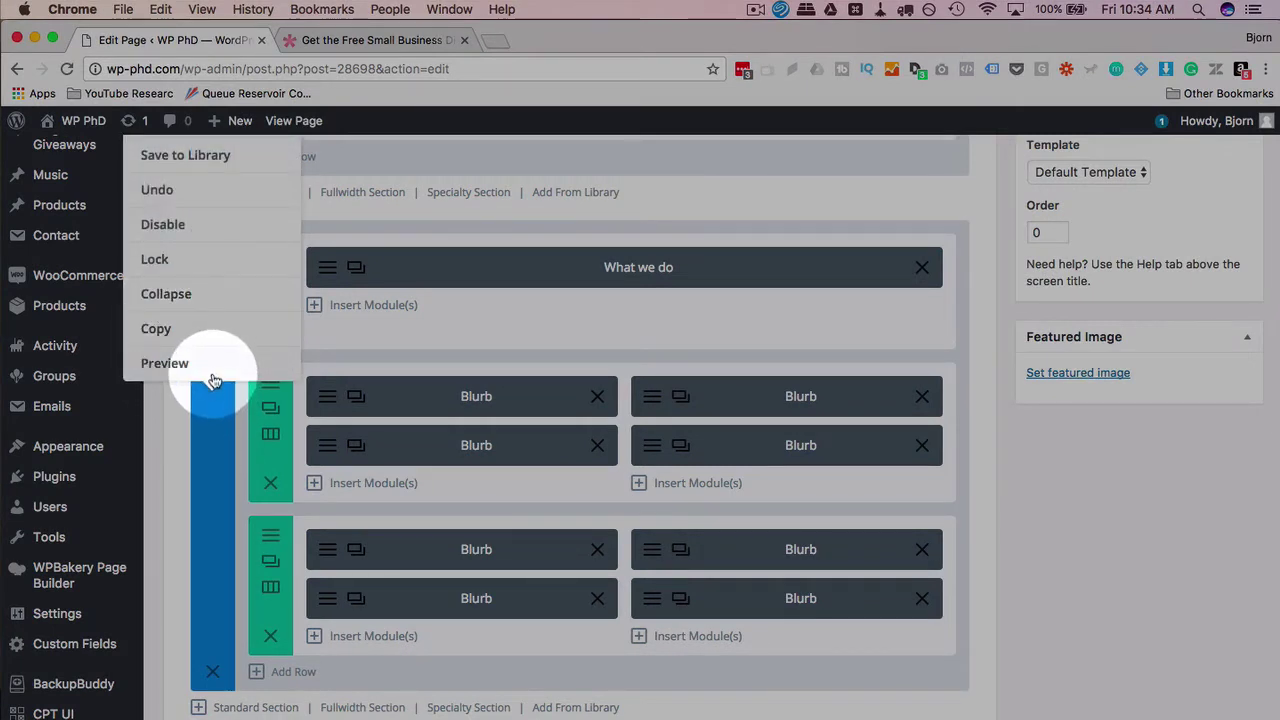
pyautogui.click(163, 294)
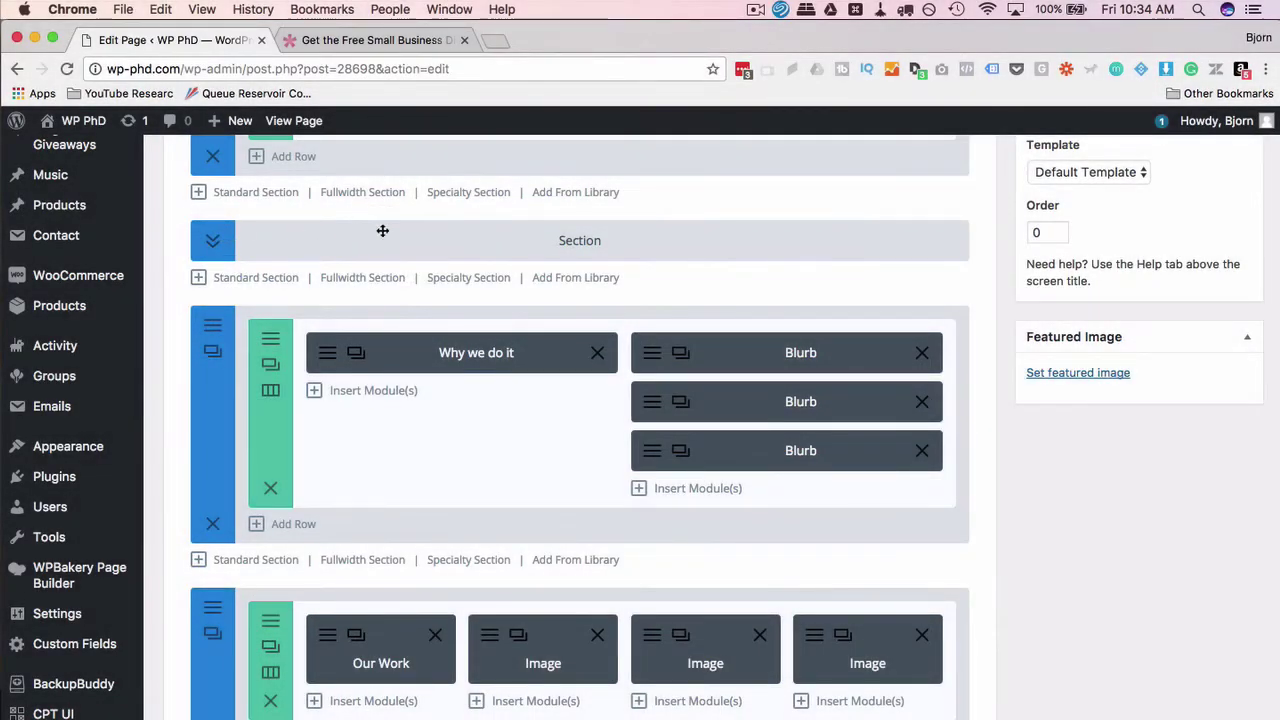
# Rename the collapsed section to 'Bio Section'
pyautogui.rightClick(577, 240)
pyautogui.scroll(3, 580, 241)
pyautogui.scroll(2, 580, 241)
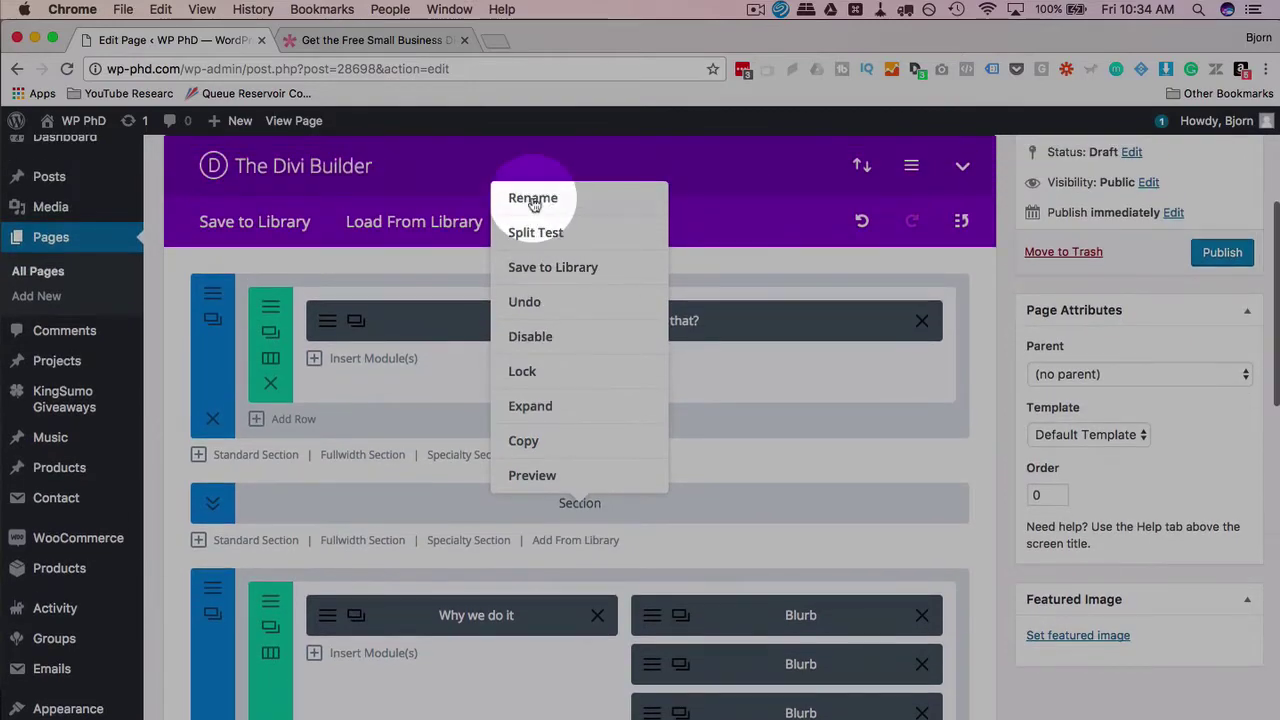
pyautogui.click(531, 200)
pyautogui.click(583, 491)
pyautogui.press('BackSpace')
pyautogui.press('BackSpace')
pyautogui.press('BackSpace')
pyautogui.press('BackSpace')
pyautogui.press('BackSpace')
pyautogui.press('BackSpace')
pyautogui.press('BackSpace')
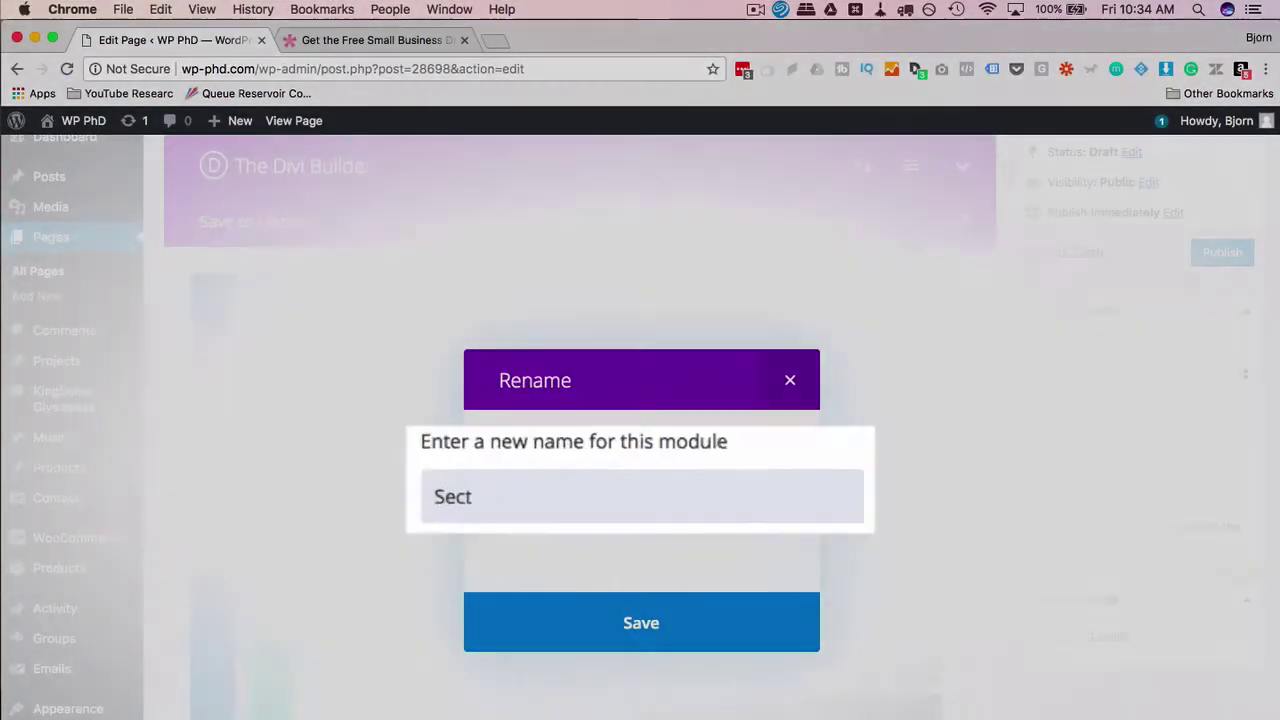
pyautogui.write('Bio')
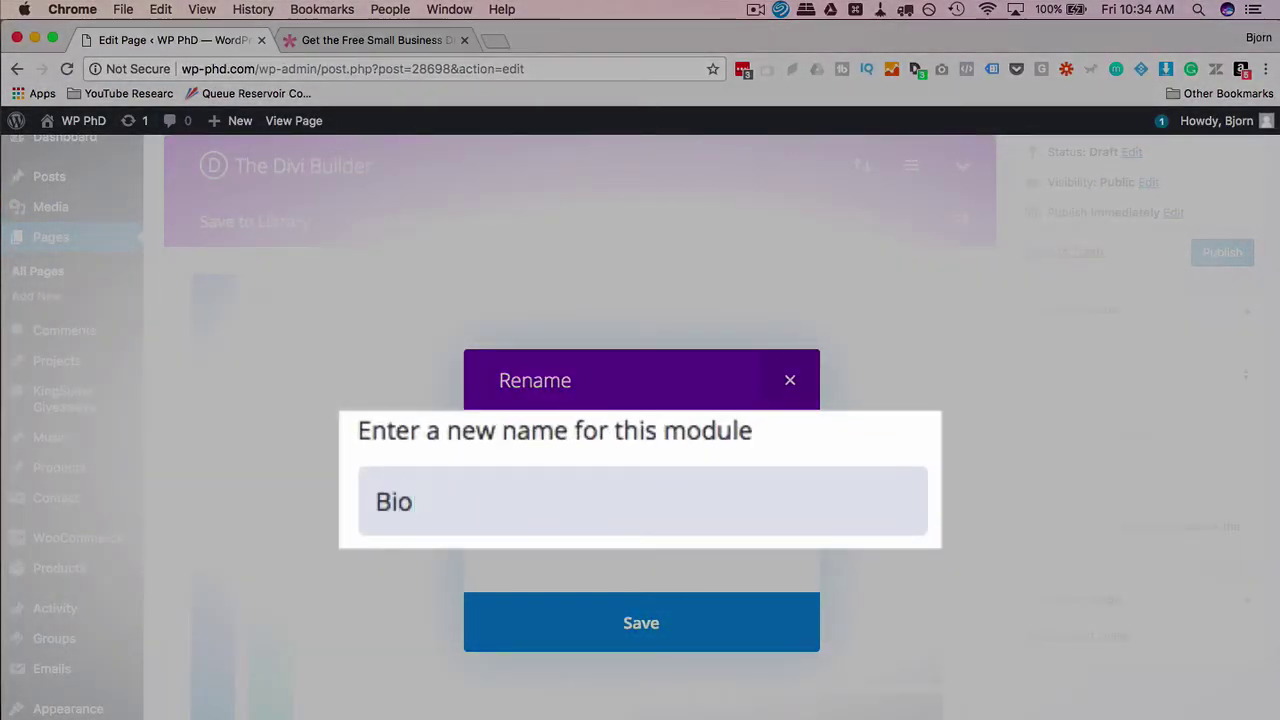
pyautogui.write(' Section')
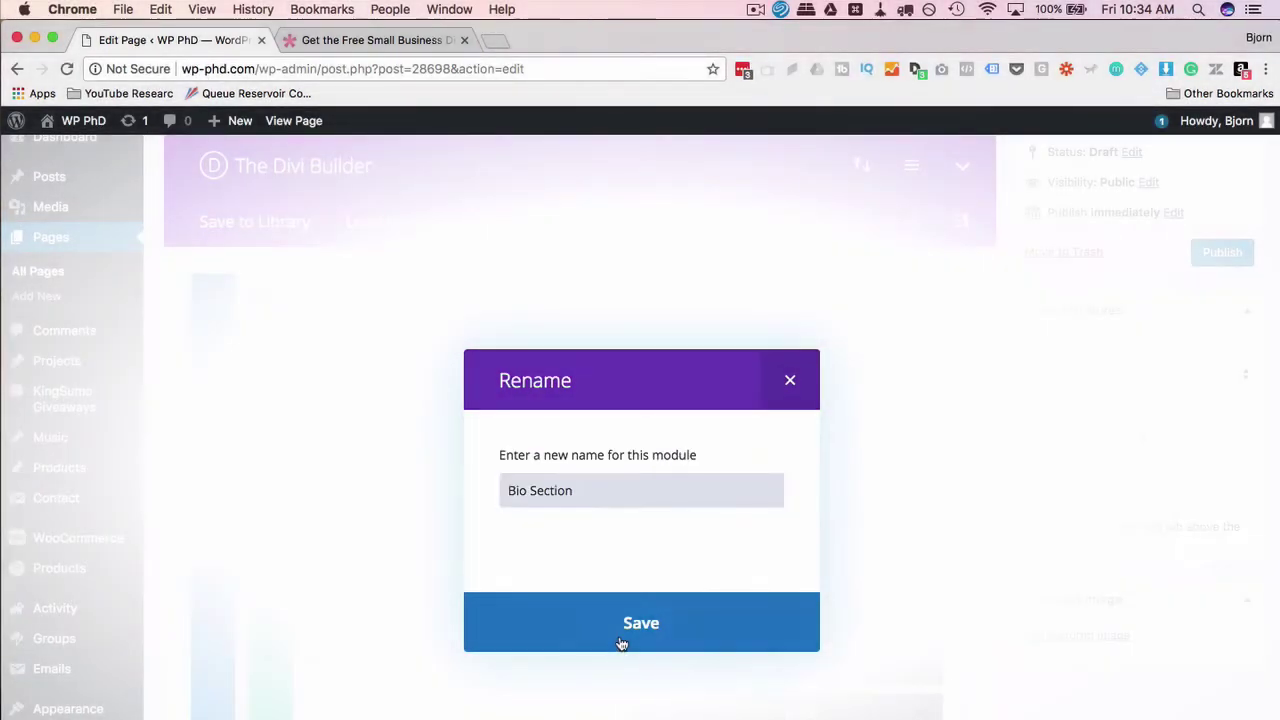
pyautogui.click(620, 643)
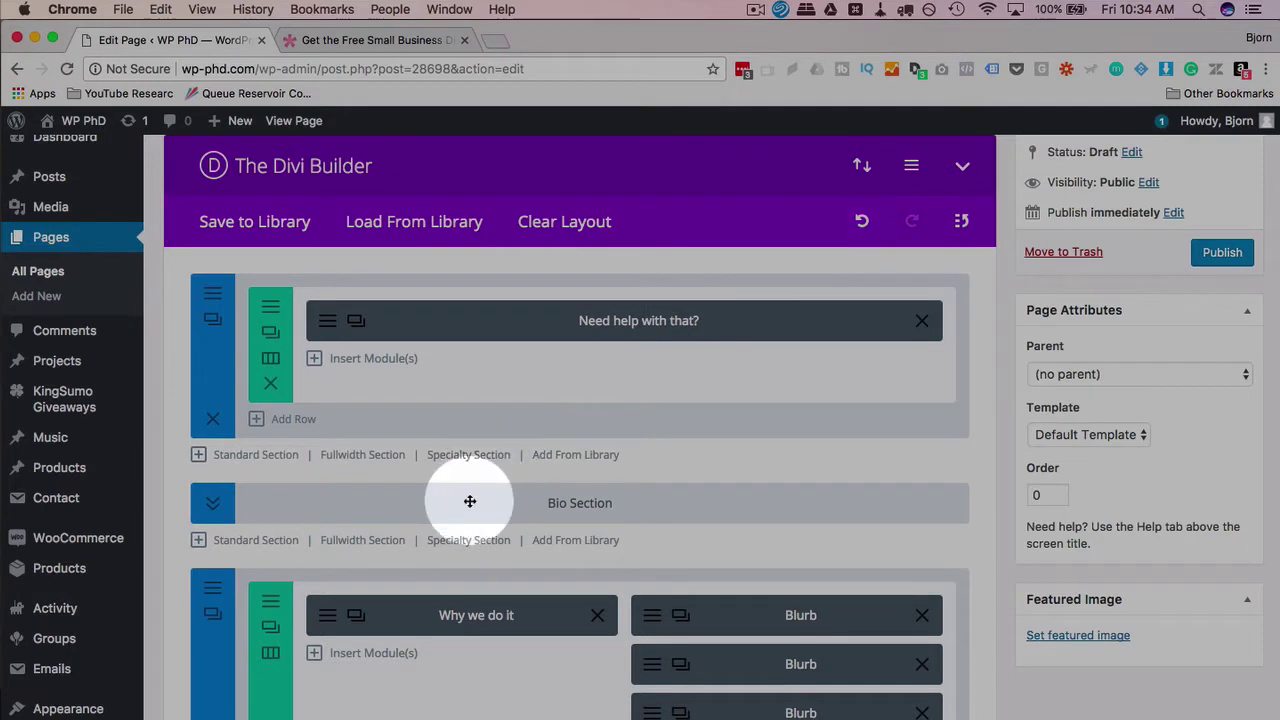
# Undo the rename so the section is called 'Section' again
pyautogui.rightClick(470, 501)
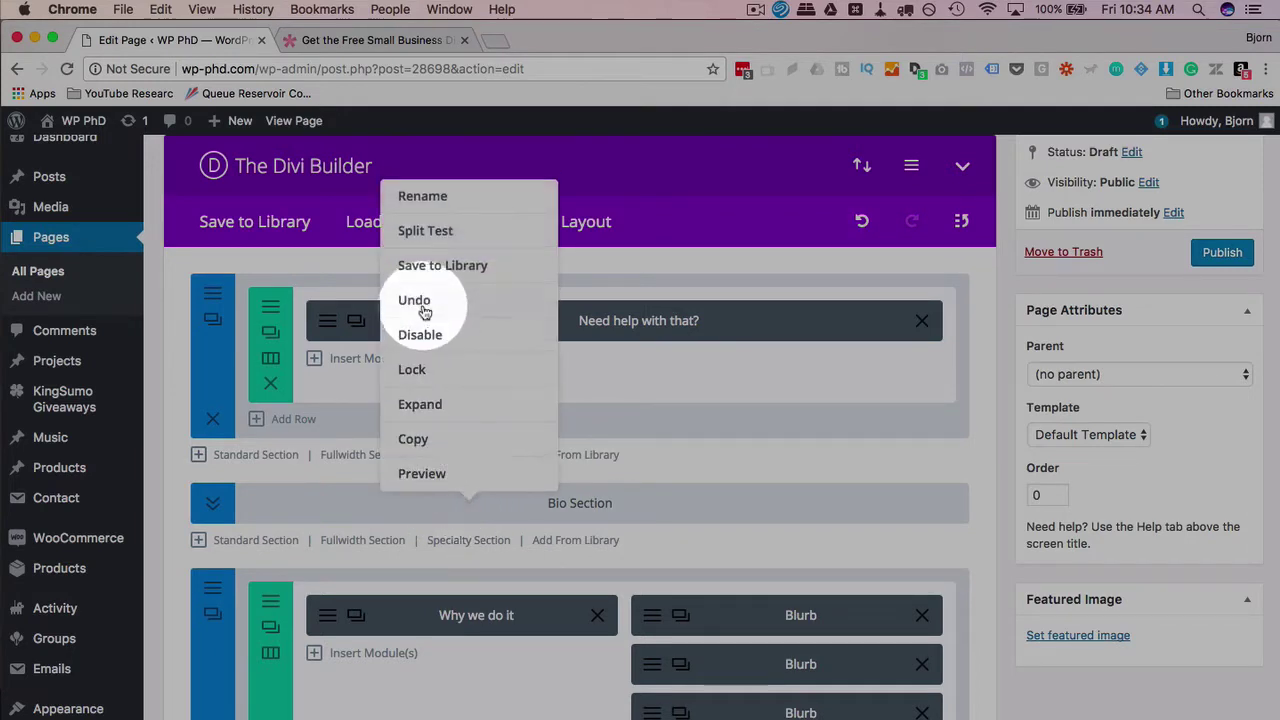
pyautogui.click(990, 355)
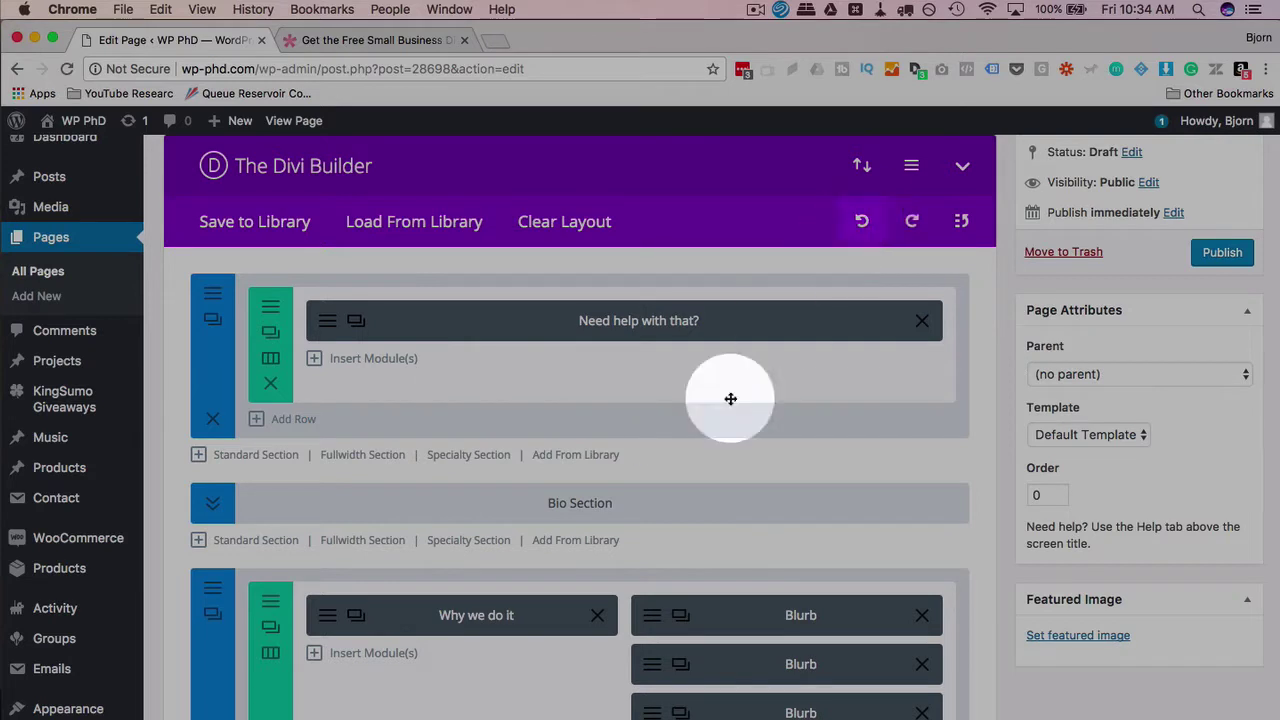
pyautogui.click(866, 223)
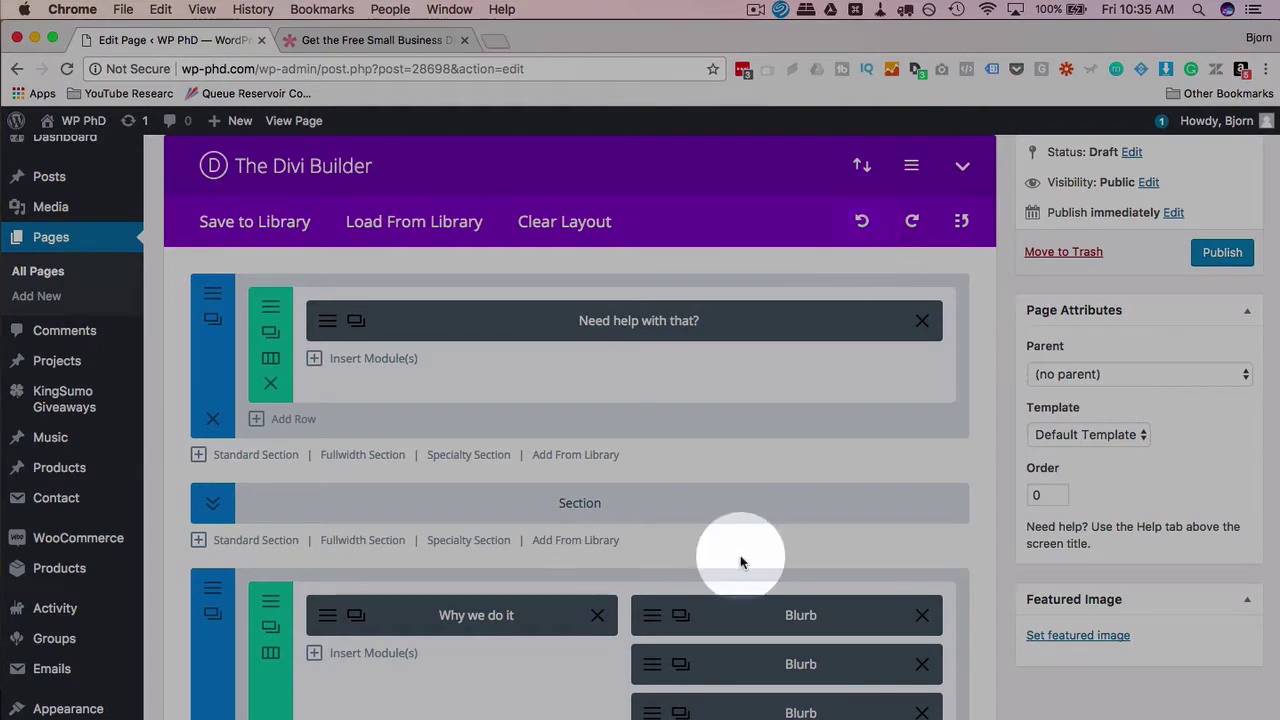
# Delete Blurbs beside Why we do it, then restore all three with undo and redo
pyautogui.scroll(-1, 740, 557)
pyautogui.click(922, 608)
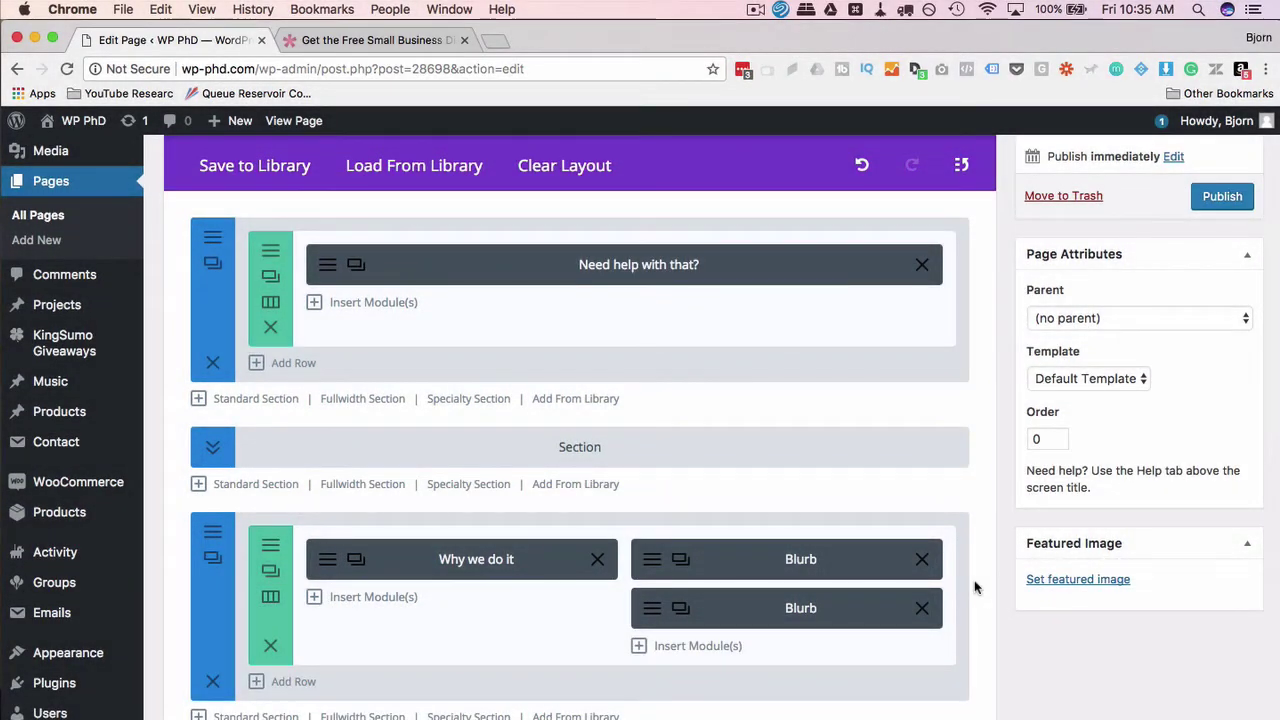
pyautogui.click(922, 608)
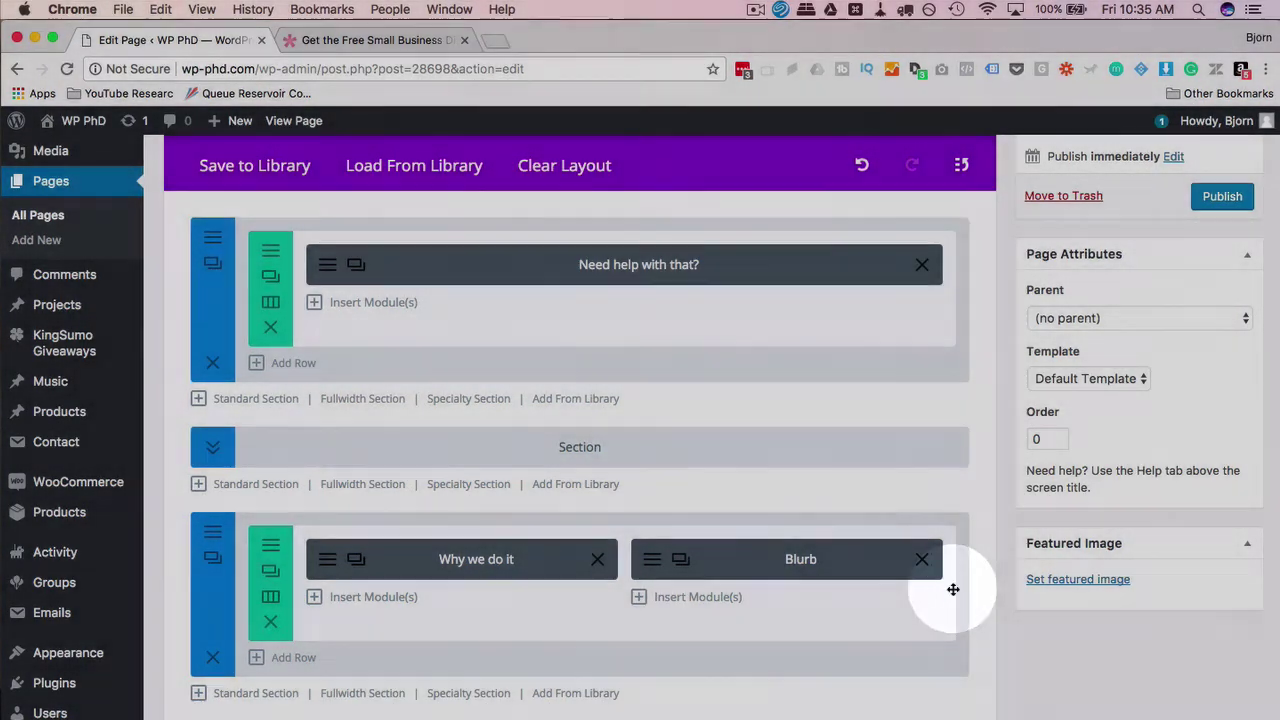
pyautogui.scroll(1, 951, 586)
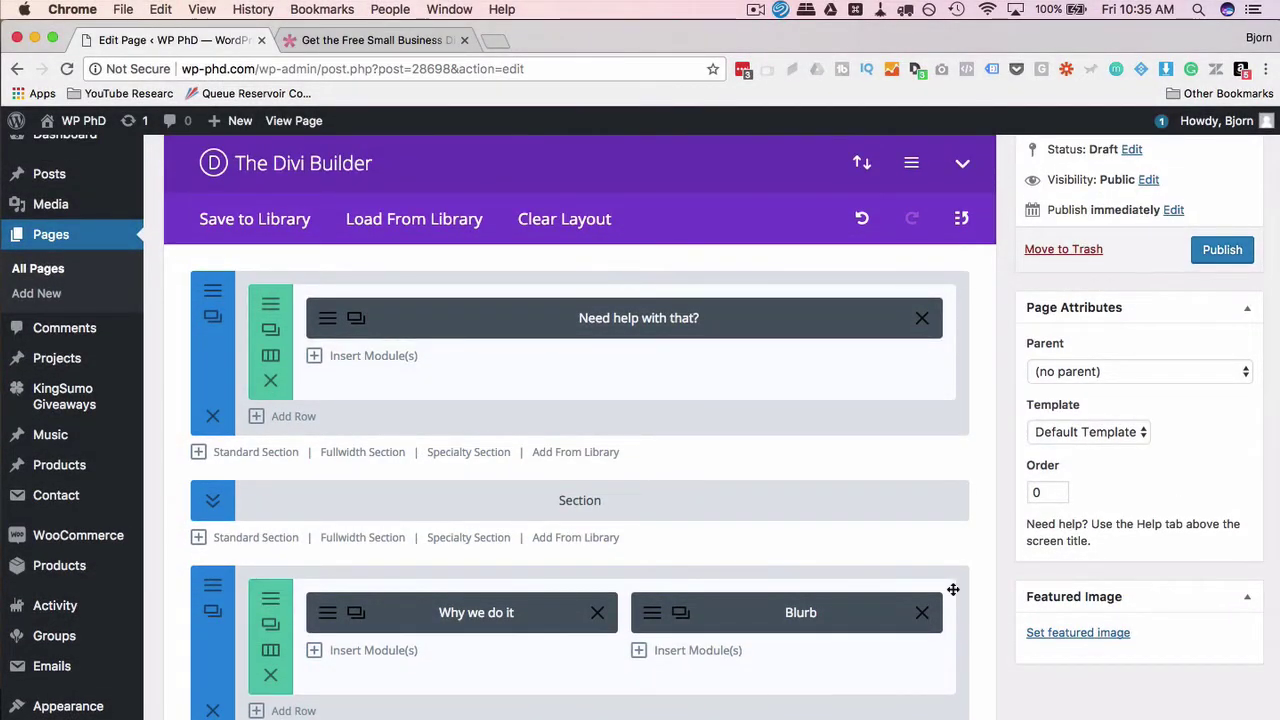
pyautogui.scroll(-1, 919, 277)
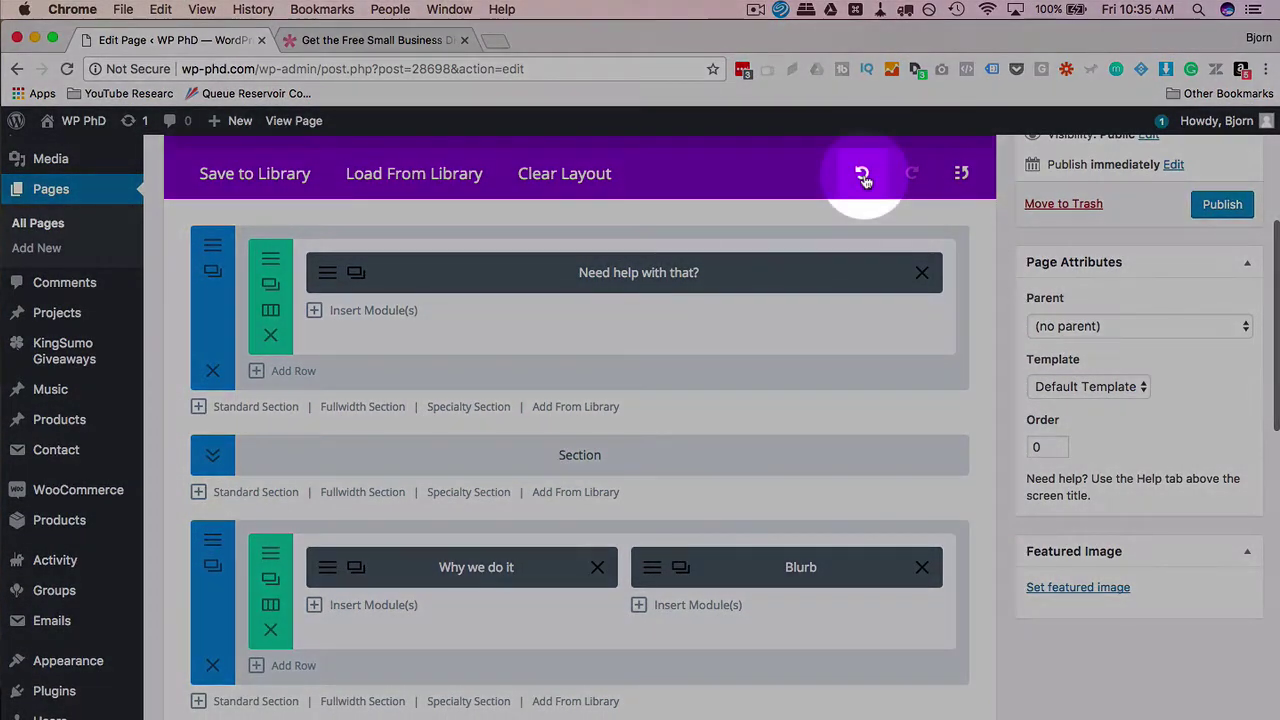
pyautogui.click(864, 177)
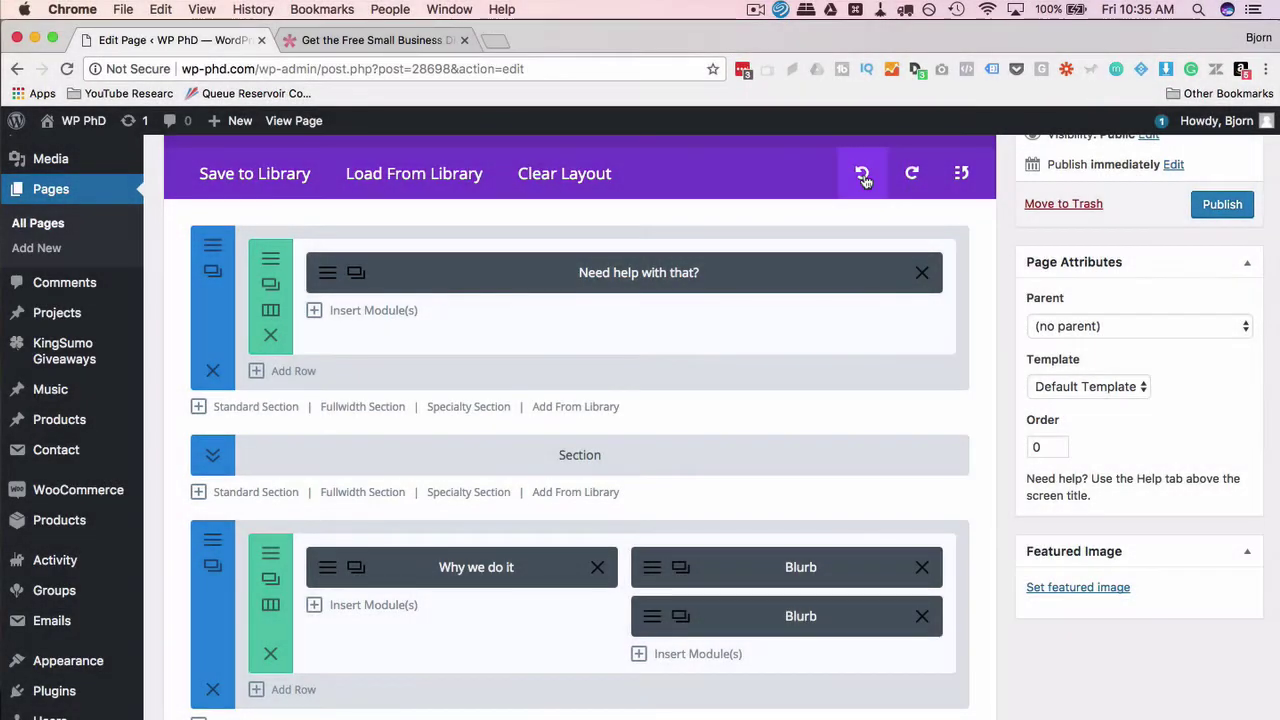
pyautogui.click(864, 177)
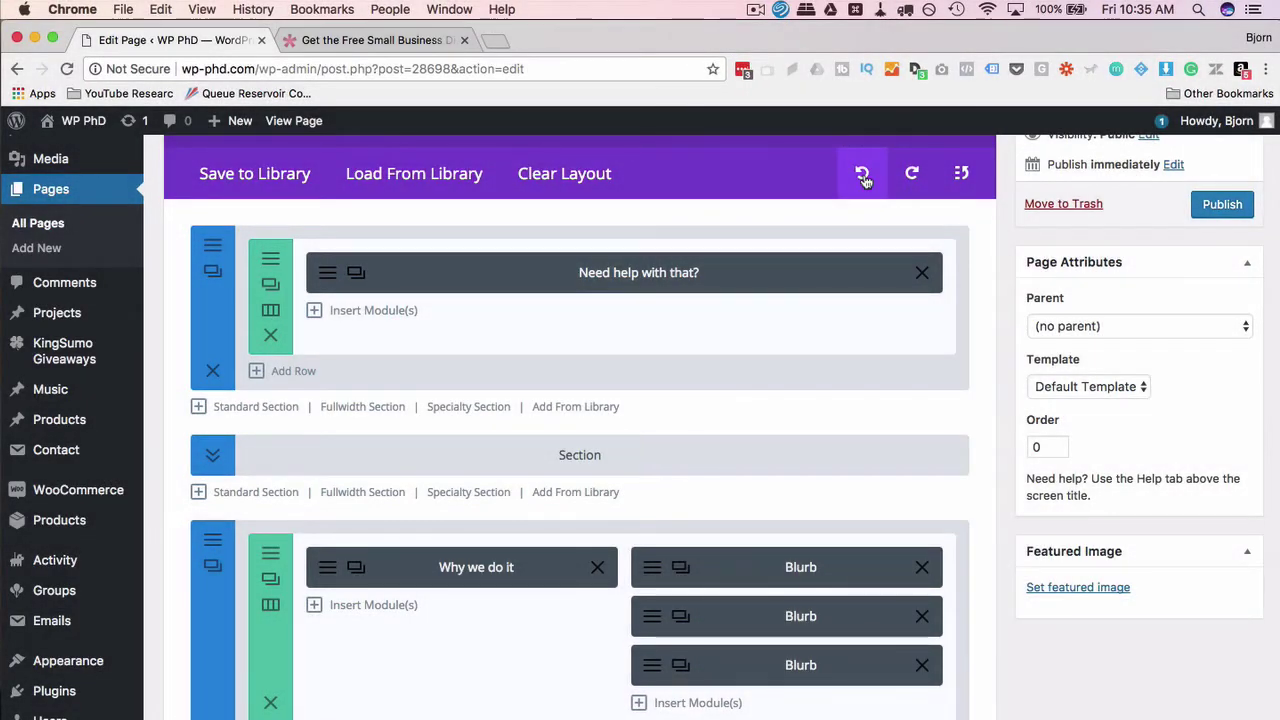
pyautogui.click(730, 682)
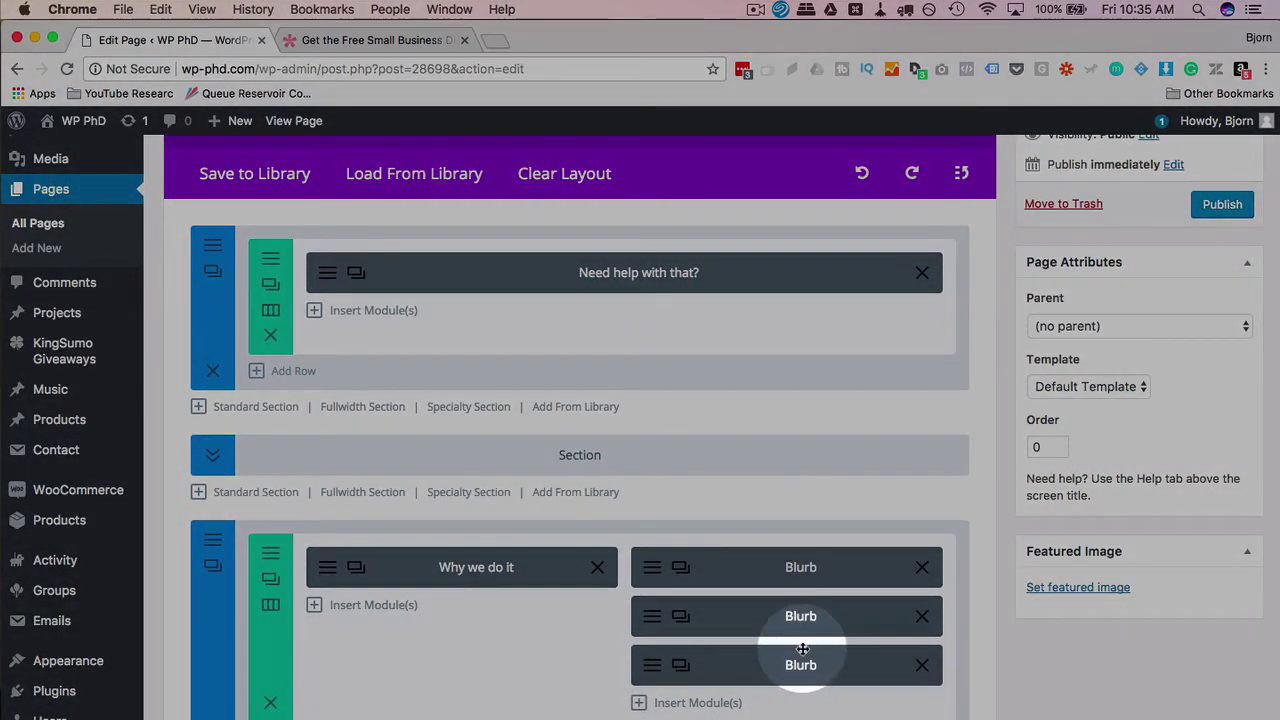
pyautogui.click(913, 177)
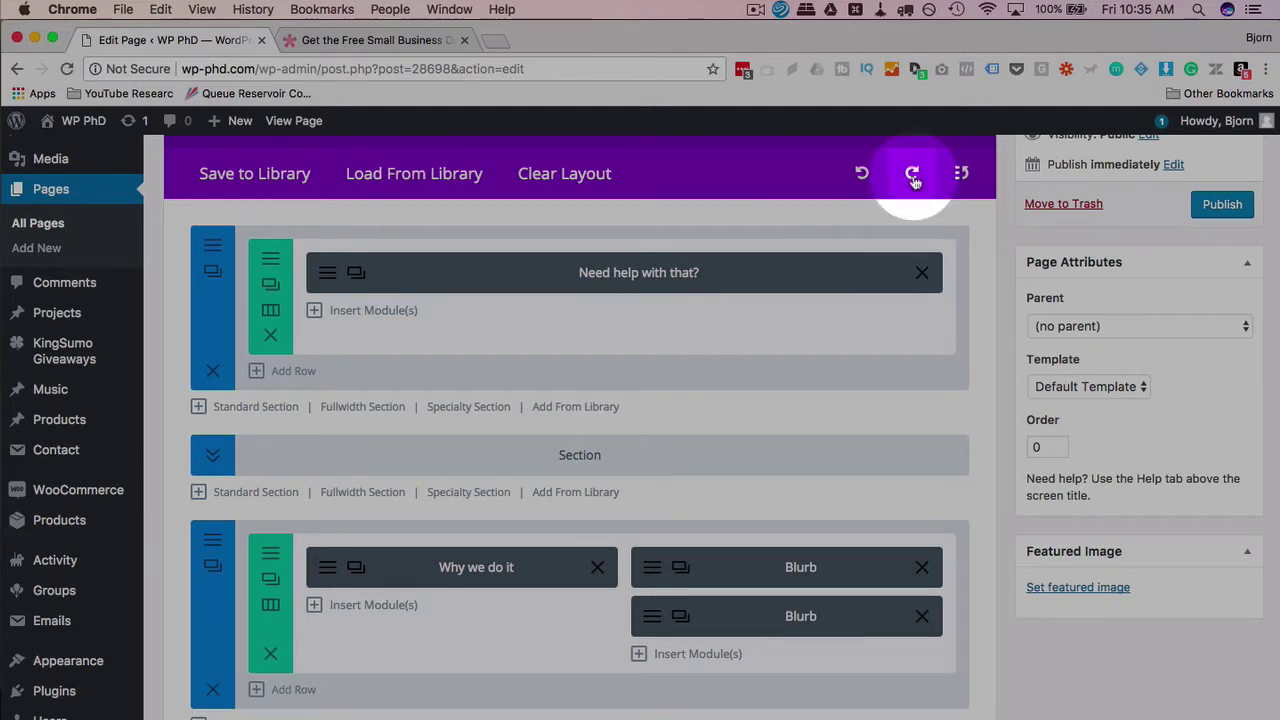
pyautogui.click(862, 180)
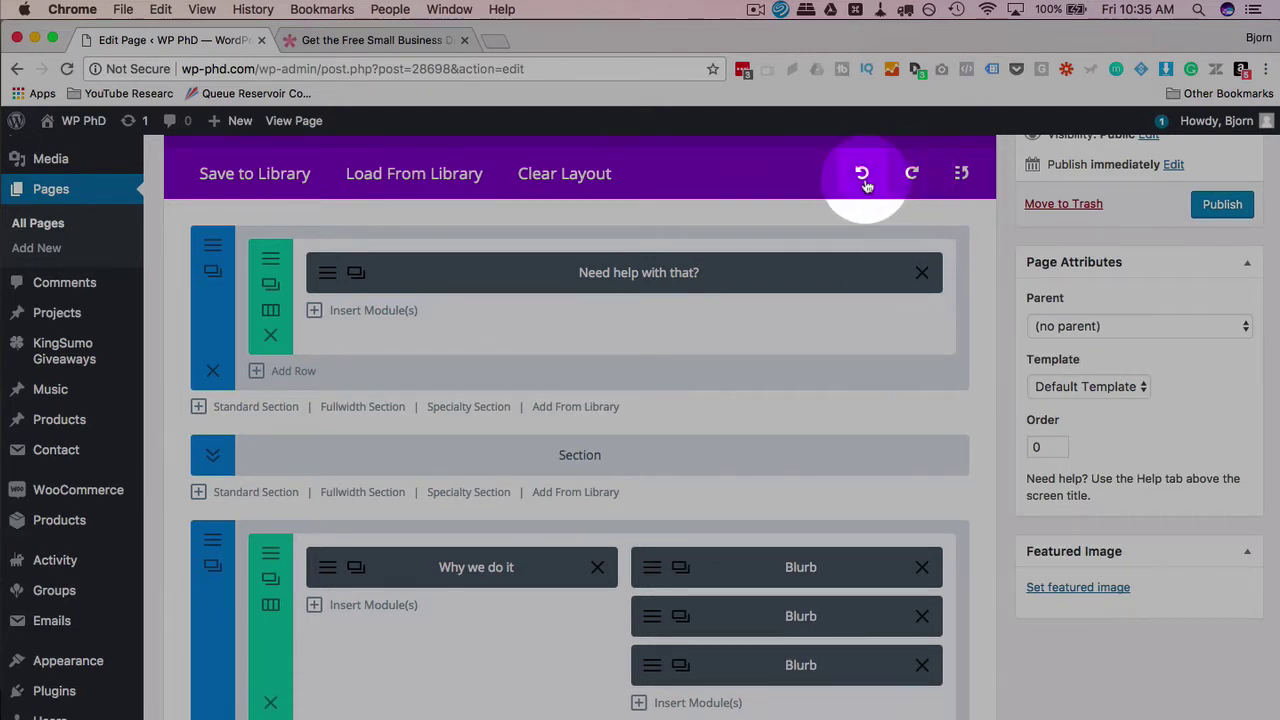
pyautogui.scroll(2, 995, 348)
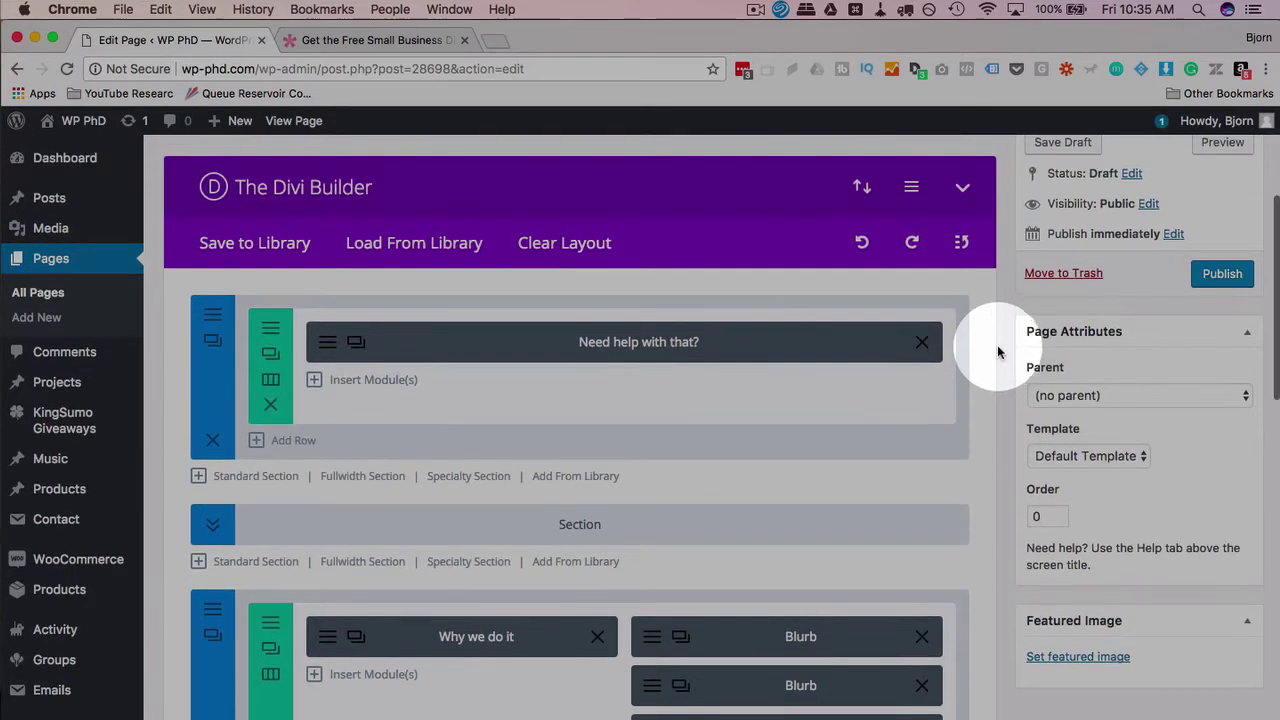
pyautogui.click(961, 244)
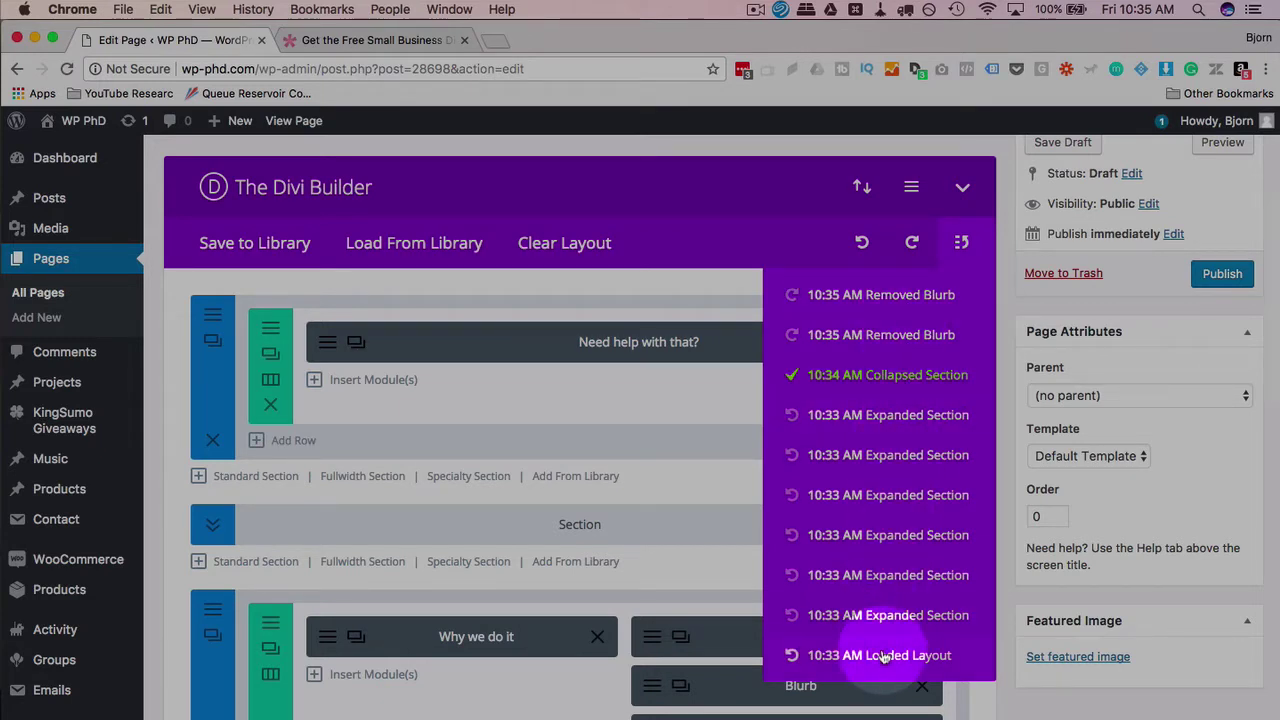
pyautogui.click(914, 335)
pyautogui.click(858, 300)
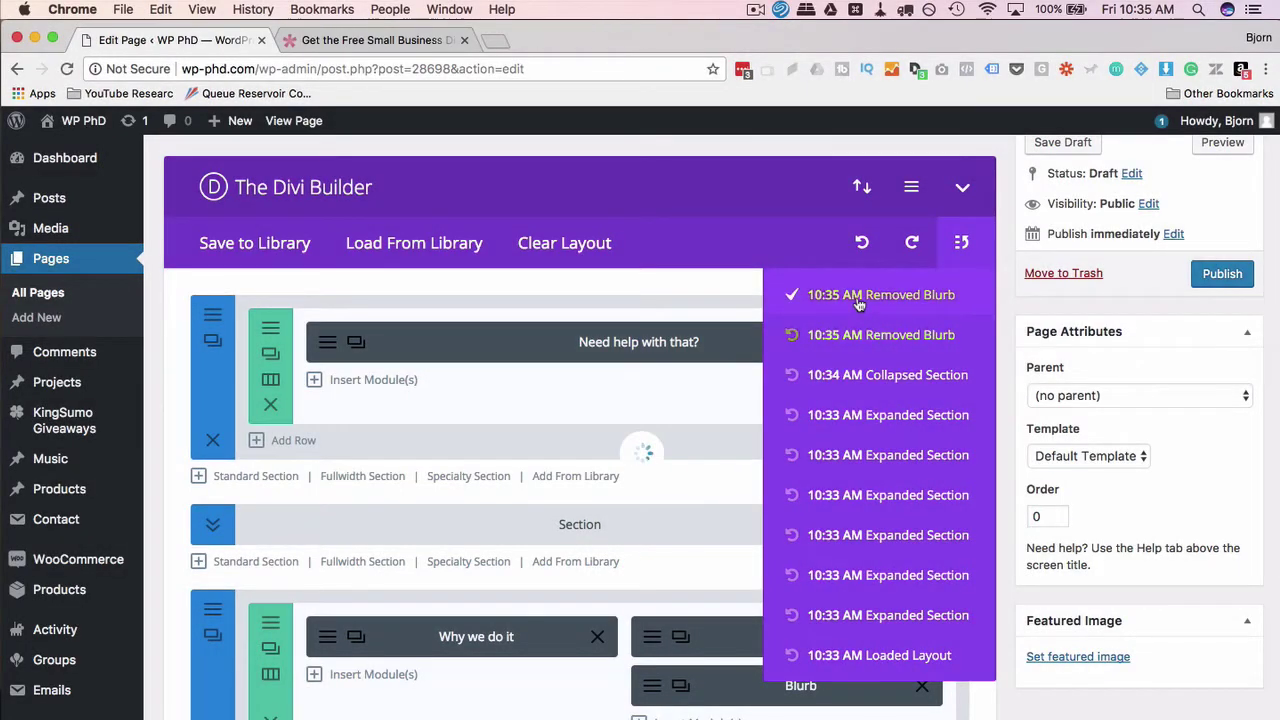
pyautogui.click(857, 374)
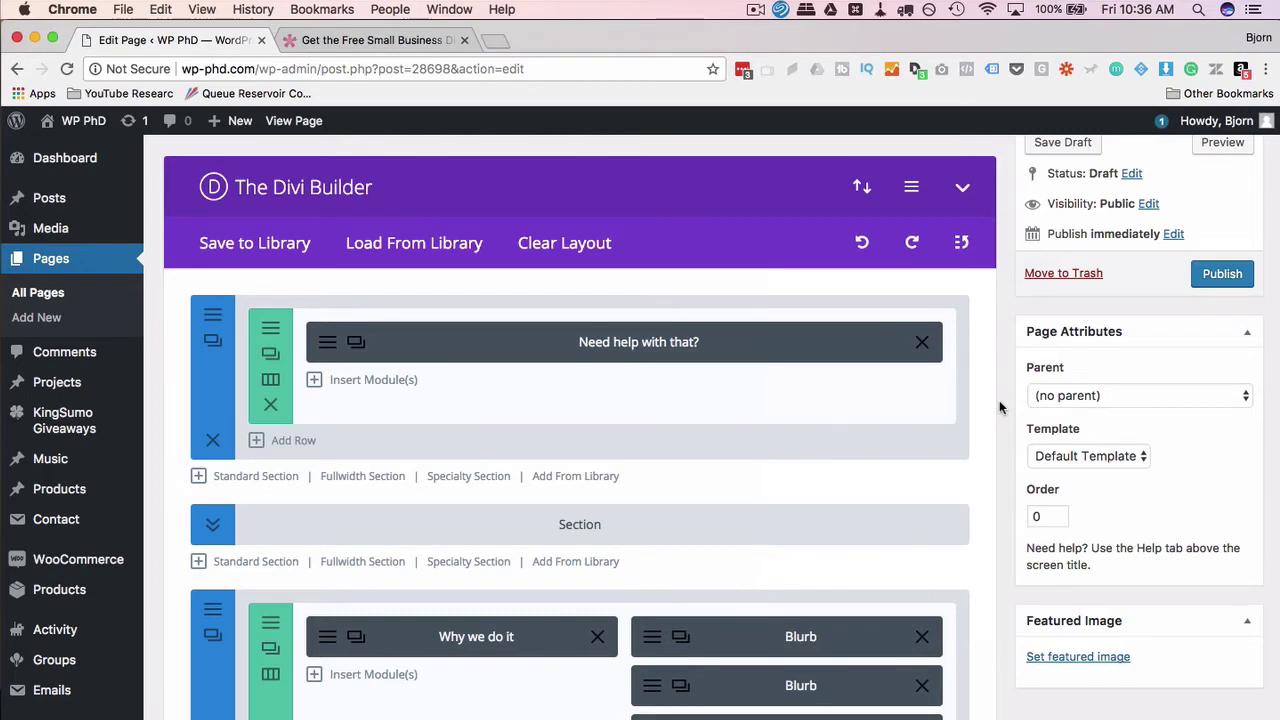
# Give the first Blurb a 10px right custom margin in Advanced Design Settings
pyautogui.scroll(-3, 999, 400)
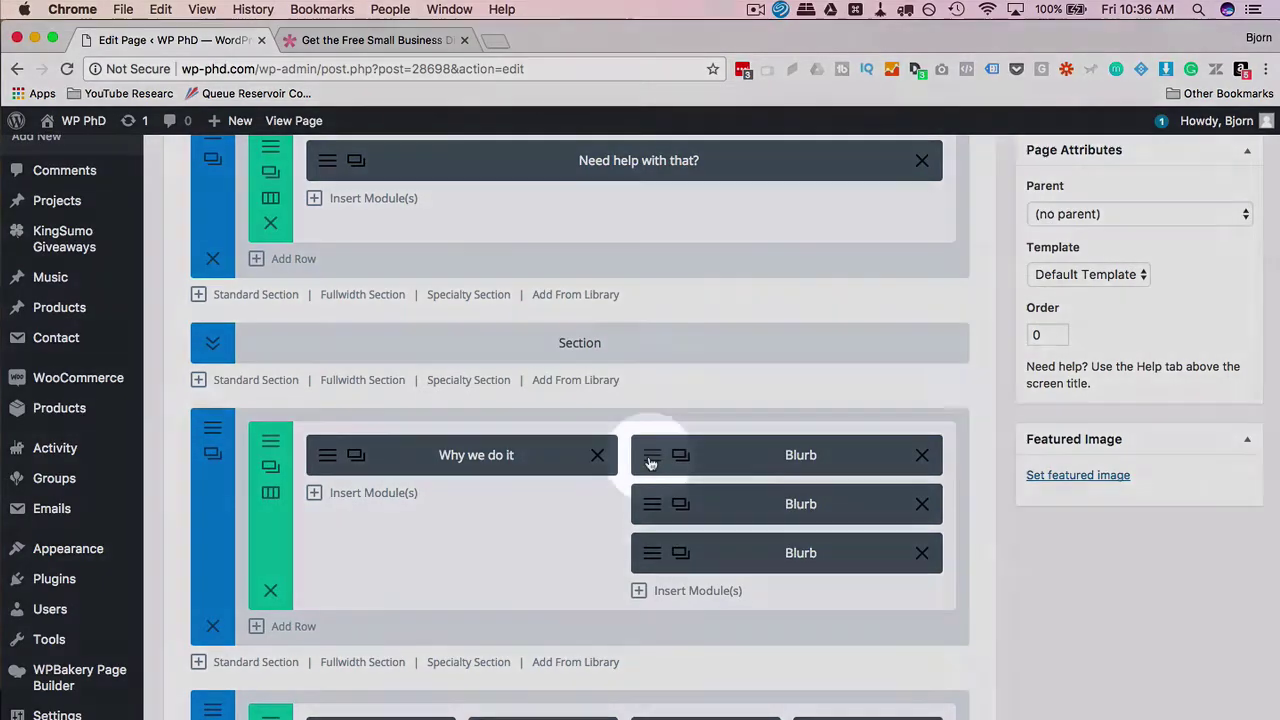
pyautogui.click(650, 460)
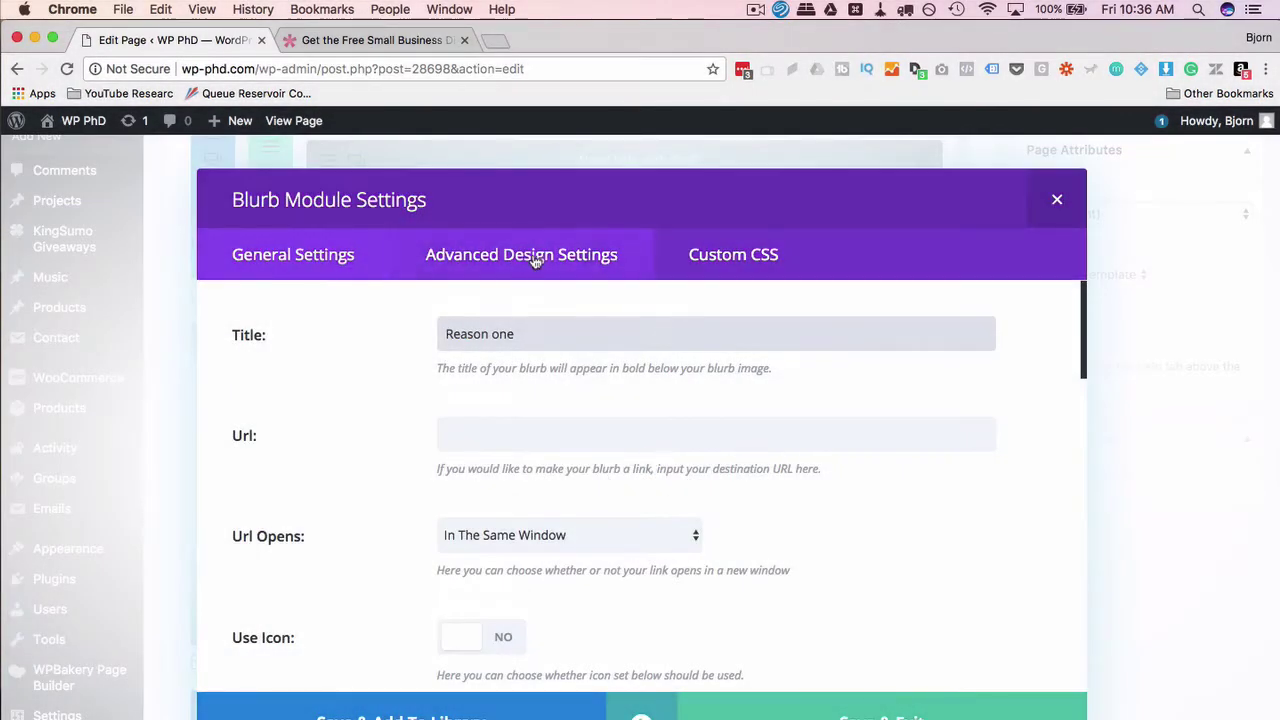
pyautogui.click(520, 254)
pyautogui.scroll(-10, 356, 462)
pyautogui.scroll(-4, 356, 462)
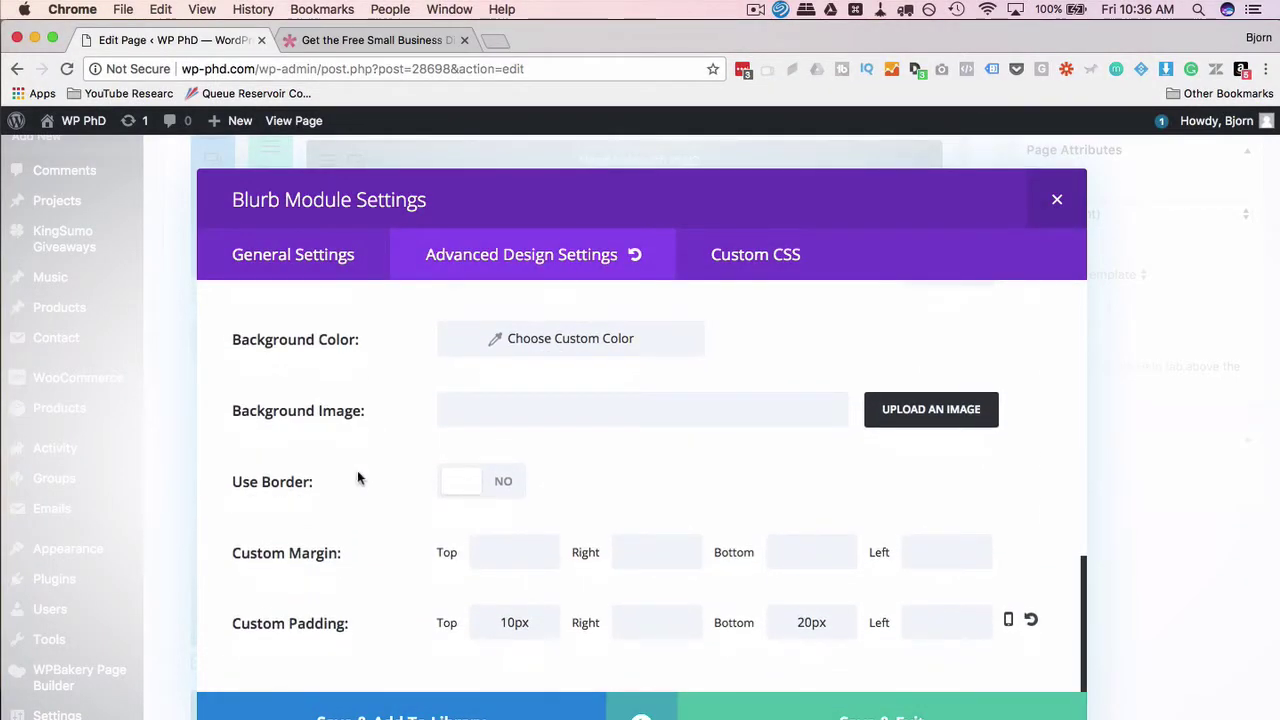
pyautogui.click(248, 560)
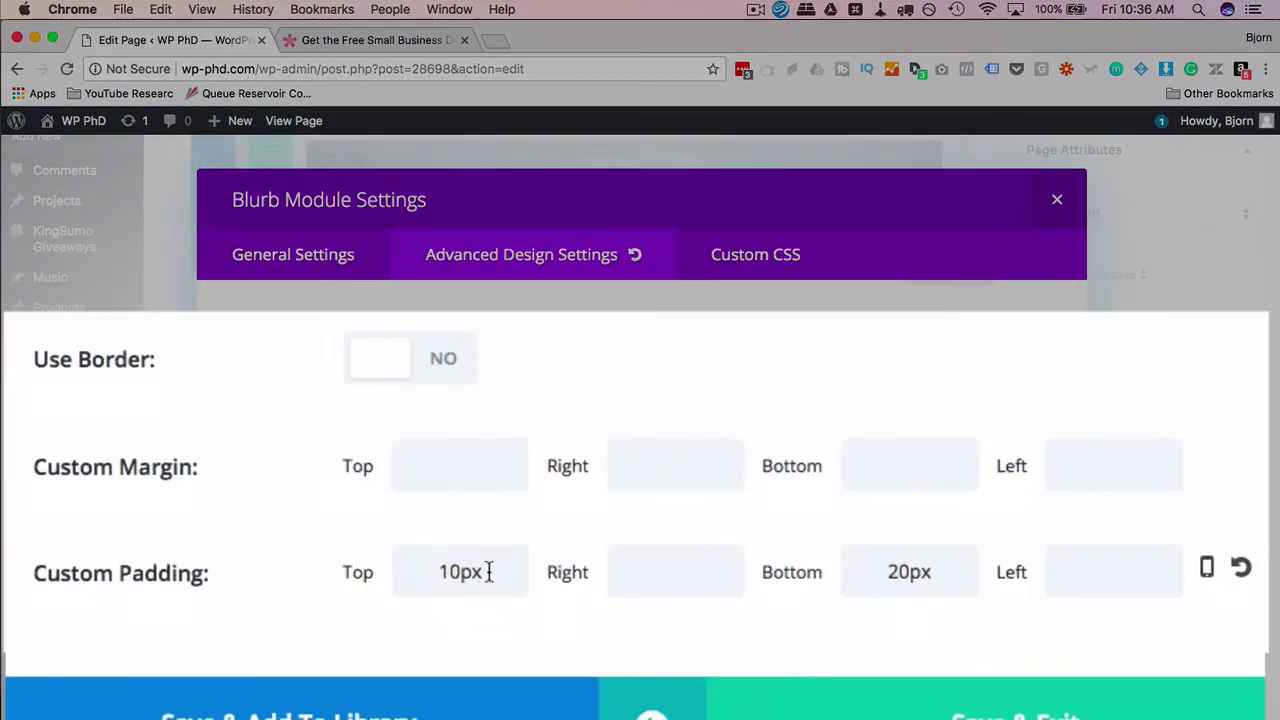
pyautogui.moveTo(534, 617); pyautogui.dragTo(472, 622)
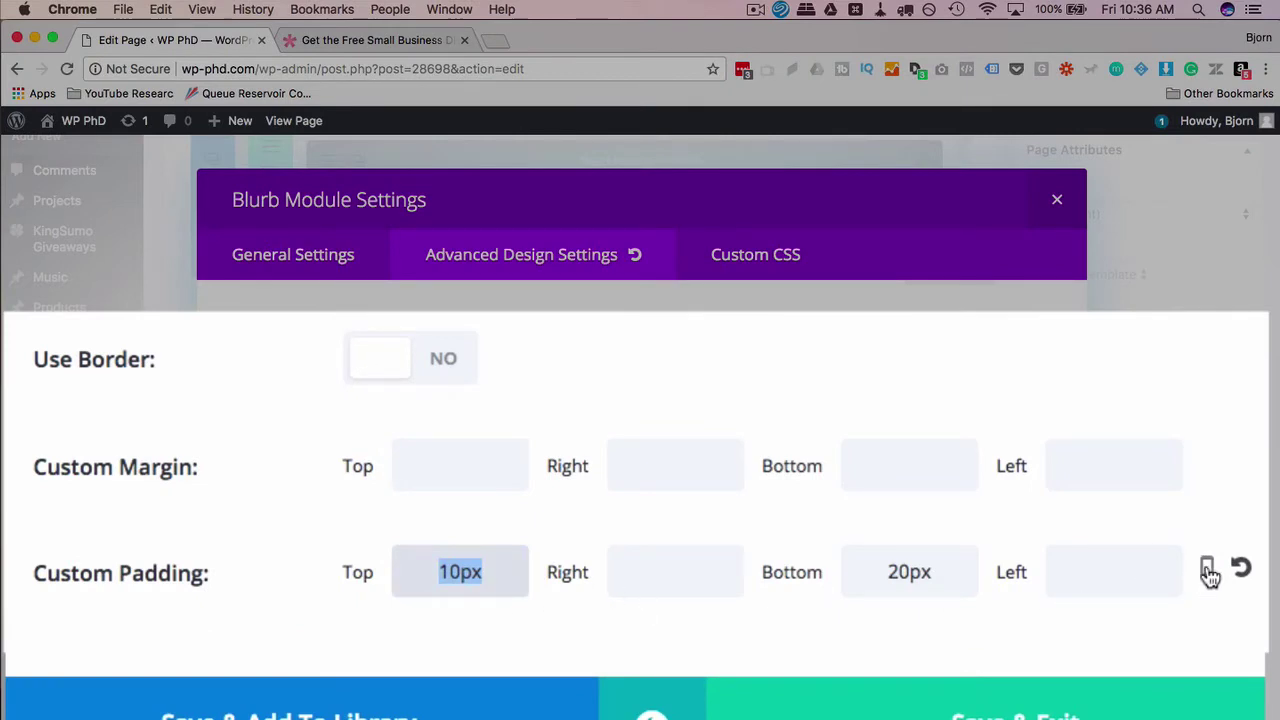
pyautogui.click(686, 465)
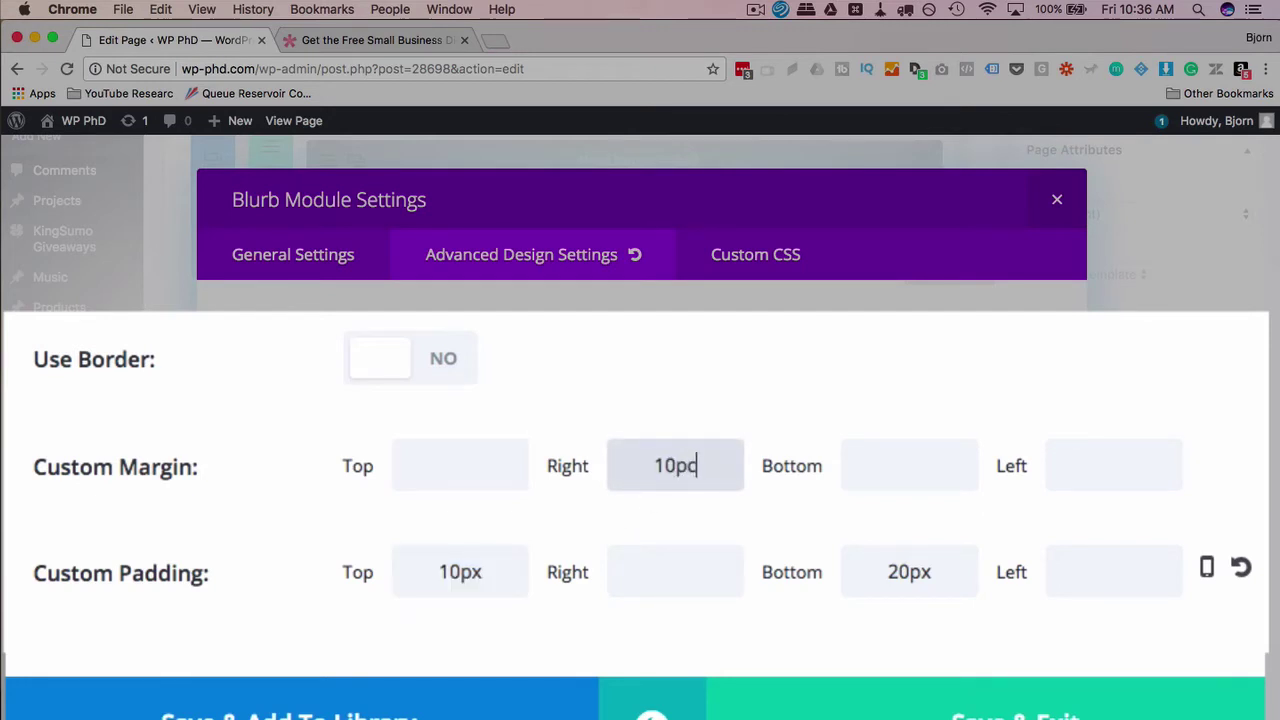
pyautogui.press('Tab')
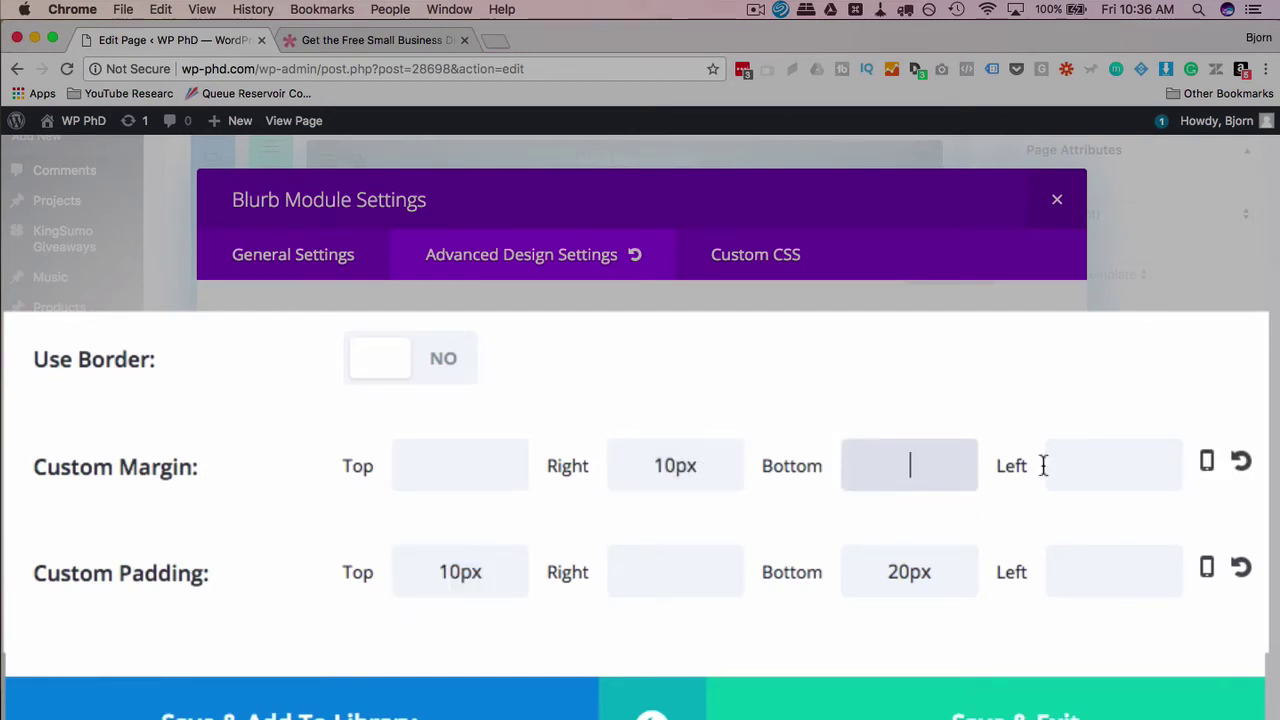
# Enable per-device margins and set the tablet top margin to 15px
pyautogui.click(1208, 463)
pyautogui.scroll(-3, 700, 375)
pyautogui.click(677, 352)
pyautogui.click(877, 347)
pyautogui.click(457, 358)
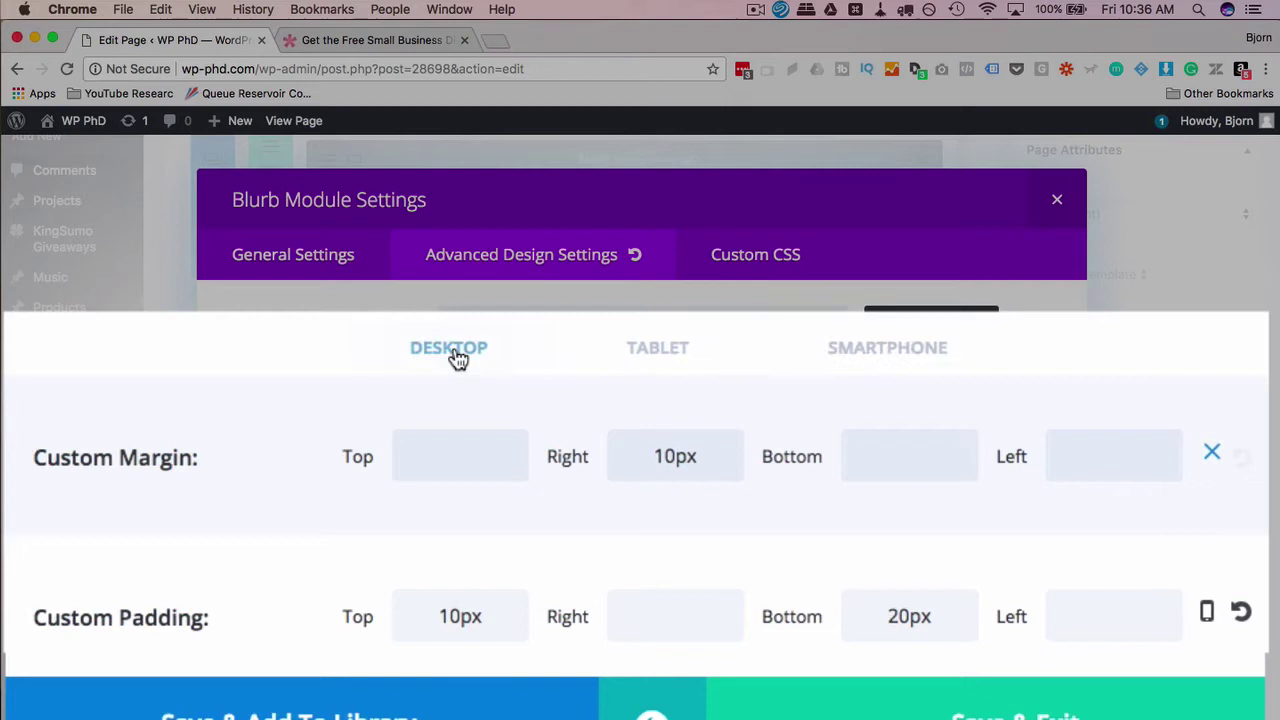
pyautogui.click(665, 356)
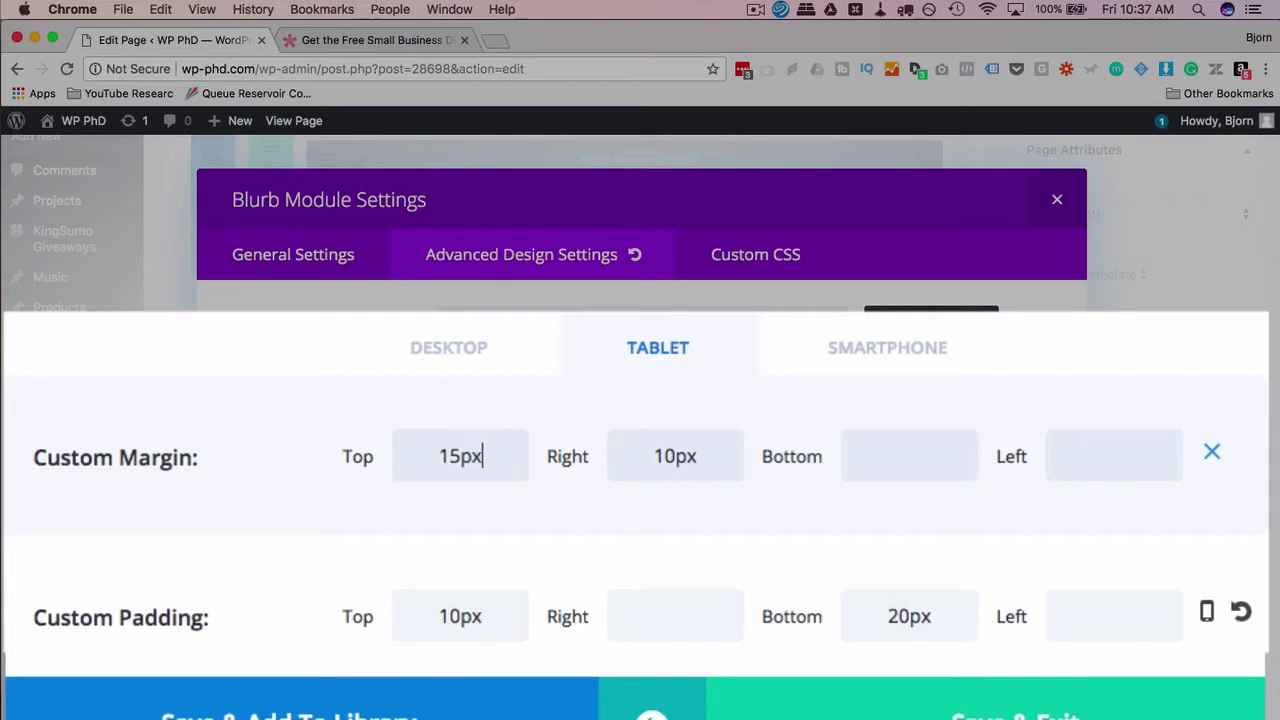
pyautogui.press('Tab')
# Set the smartphone bottom margin to 20px and review the margins on each device
pyautogui.click(926, 368)
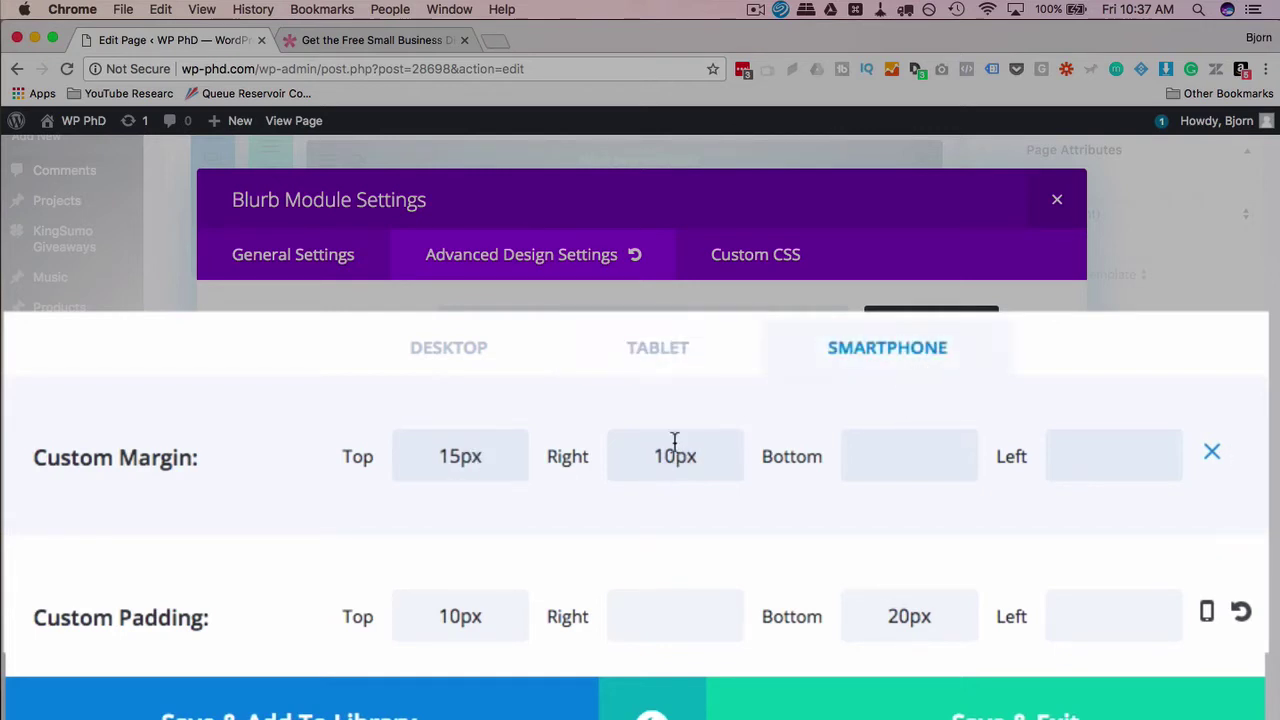
pyautogui.doubleClick(455, 462)
pyautogui.write('0')
pyautogui.press('Tab')
pyautogui.write('0')
pyautogui.press('Tab')
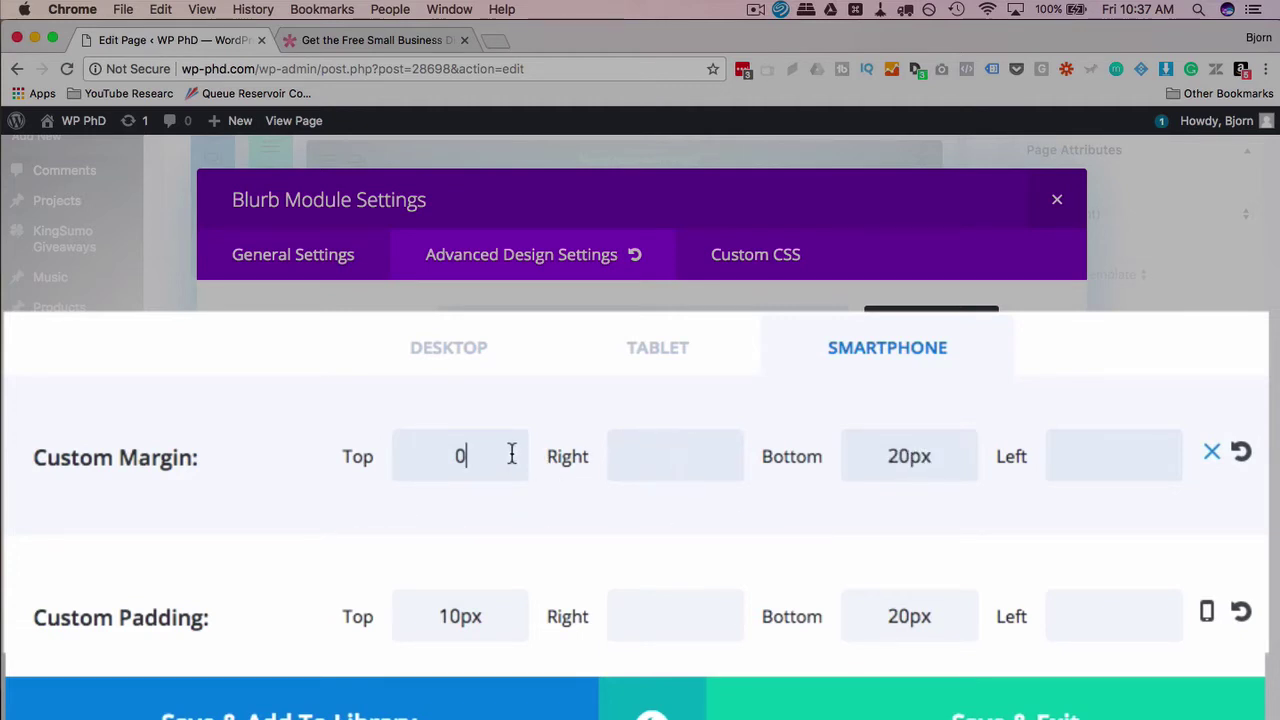
pyautogui.click(446, 354)
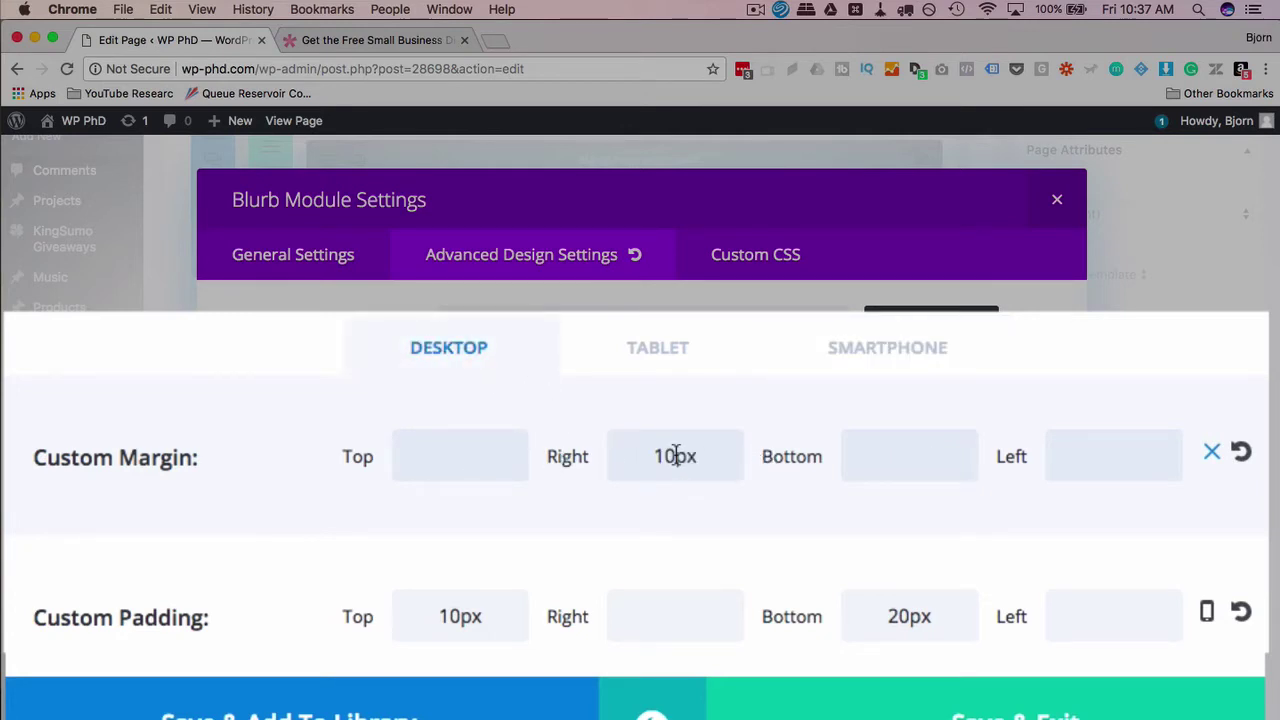
pyautogui.click(676, 358)
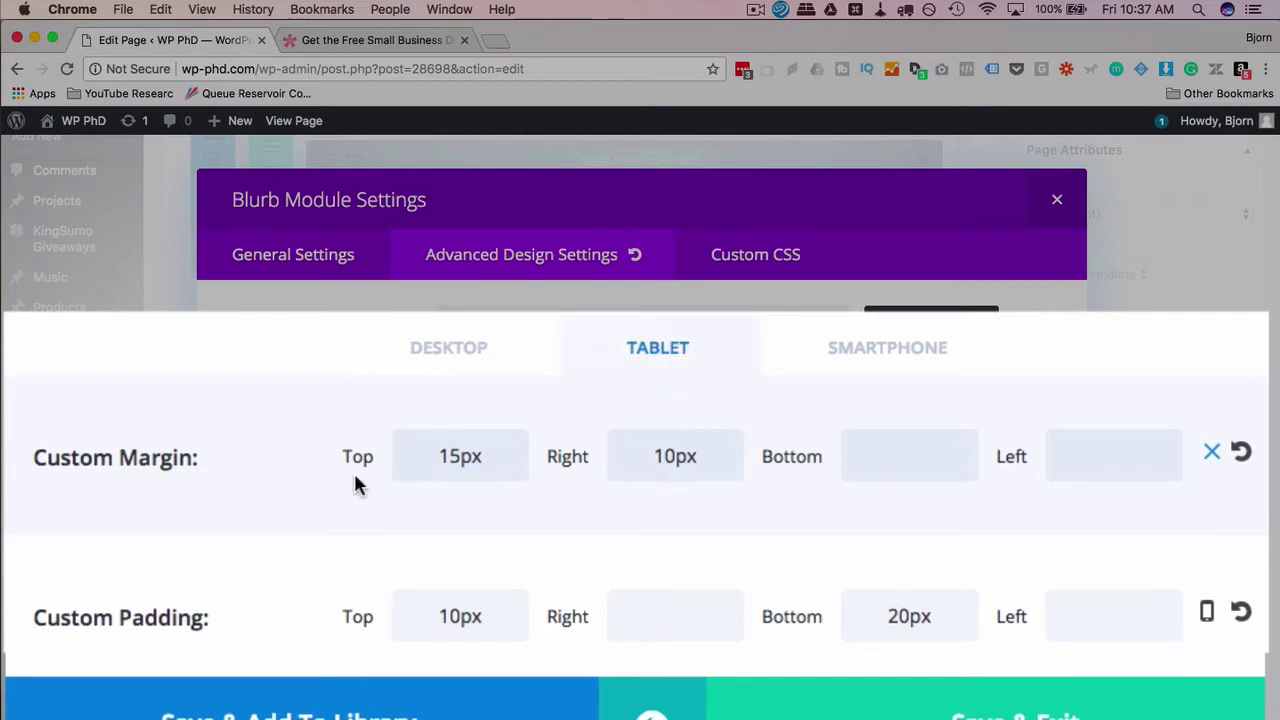
pyautogui.click(877, 369)
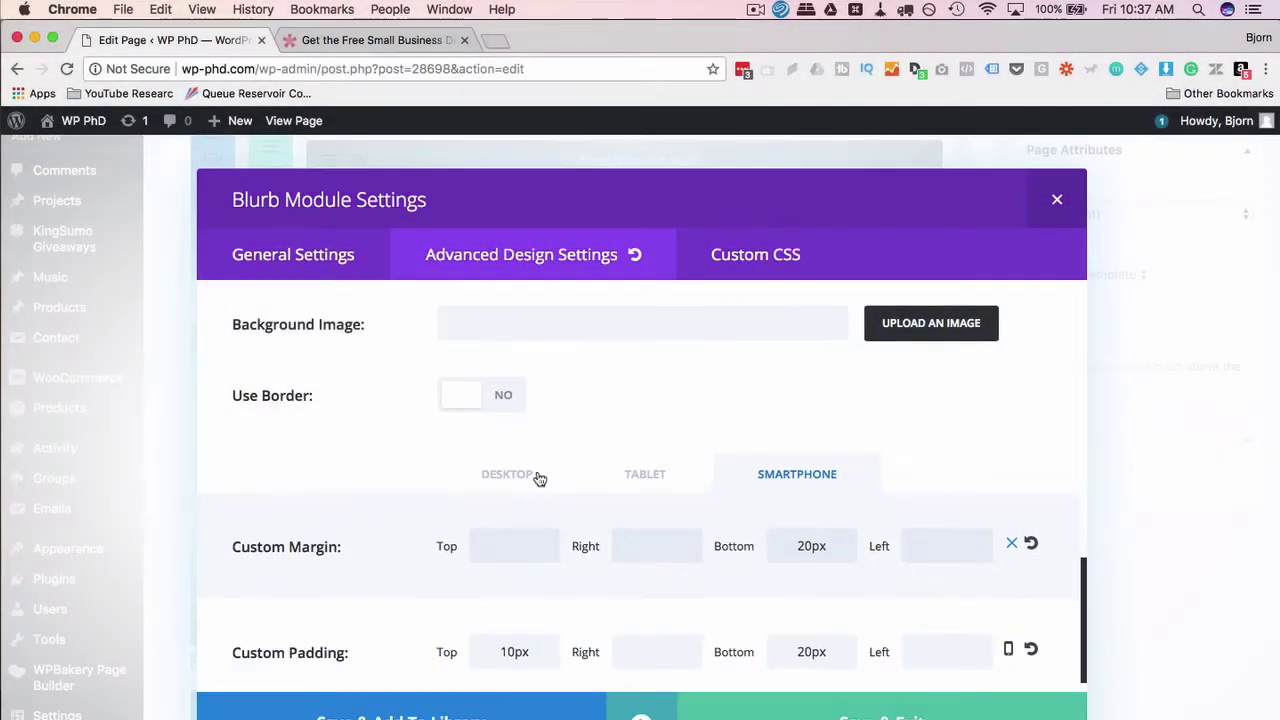
# Enable per-device body line height and check its tablet and smartphone values
pyautogui.scroll(3, 537, 477)
pyautogui.scroll(2, 537, 472)
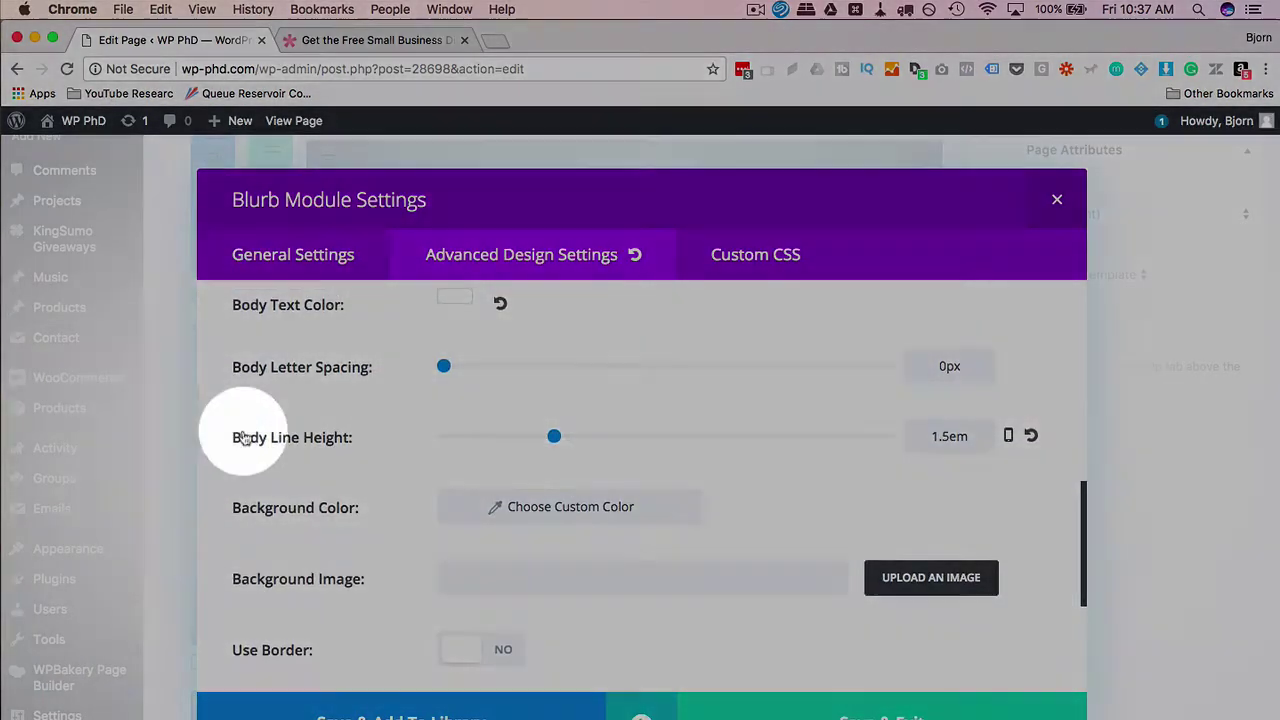
pyautogui.scroll(2, 406, 527)
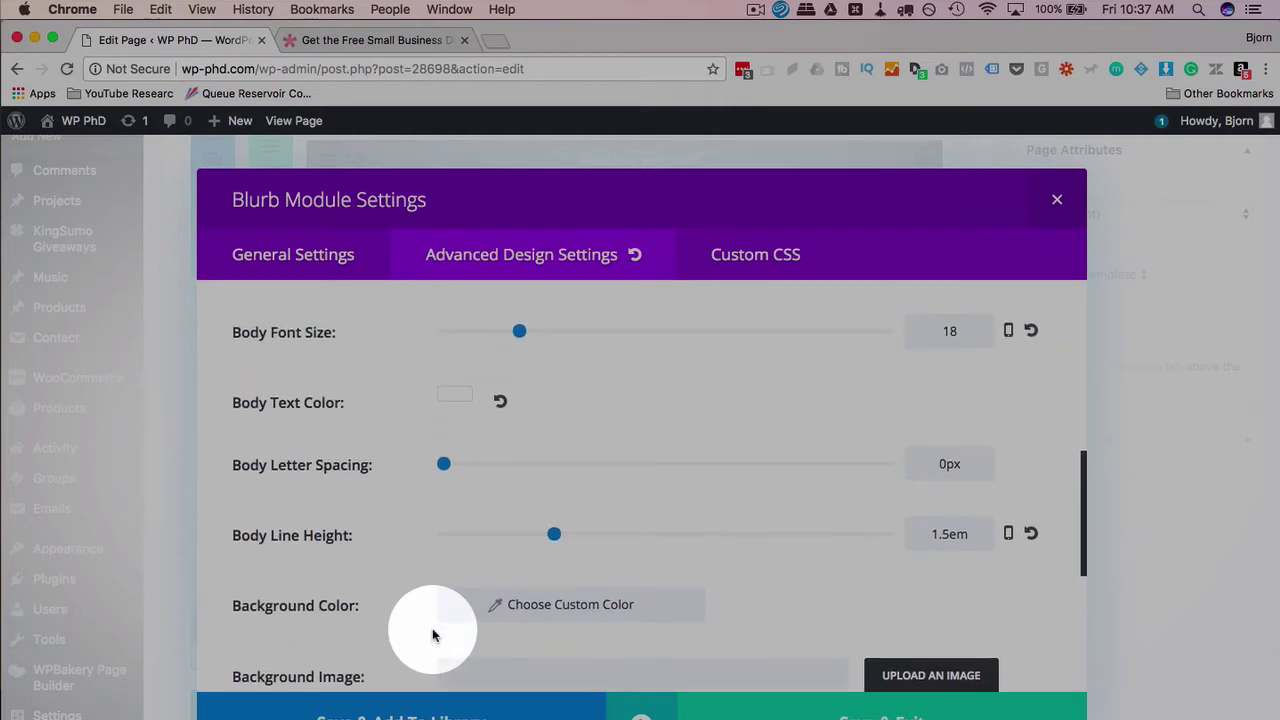
pyautogui.click(1010, 535)
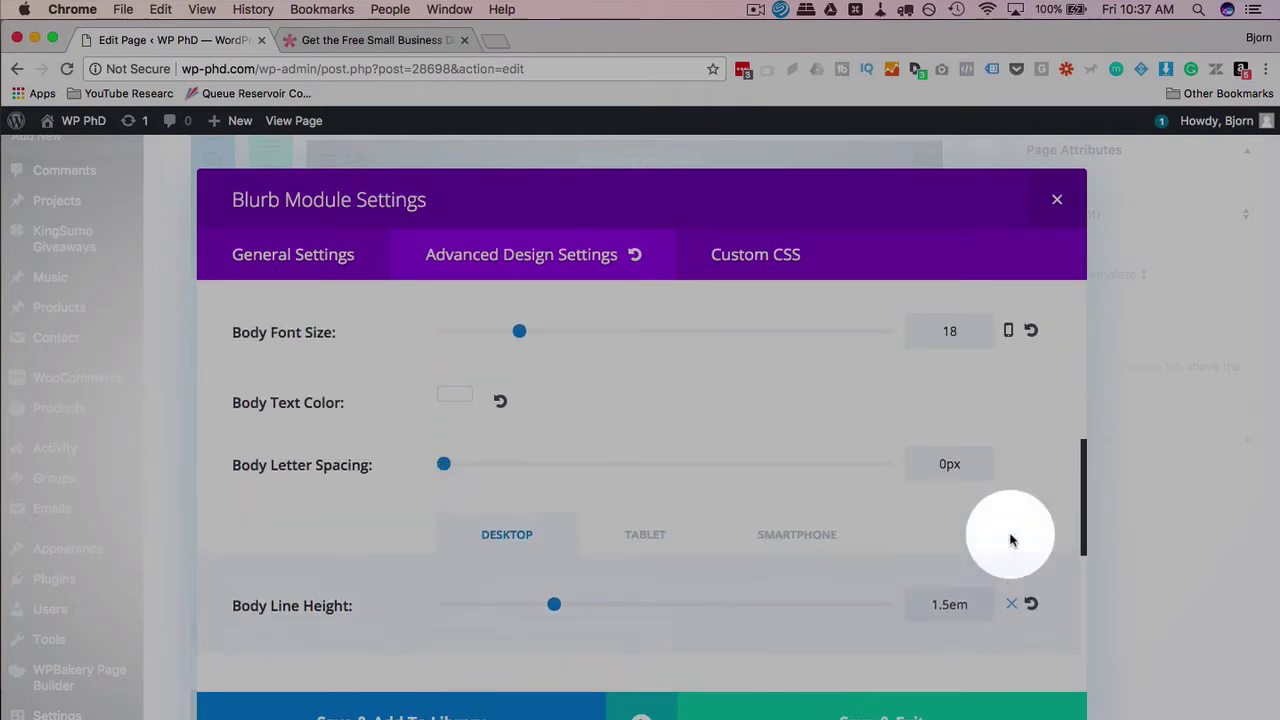
pyautogui.click(644, 546)
pyautogui.click(799, 549)
# Set body letter spacing to 6px with per-device values, then save and close the Blurb
pyautogui.scroll(1, 799, 545)
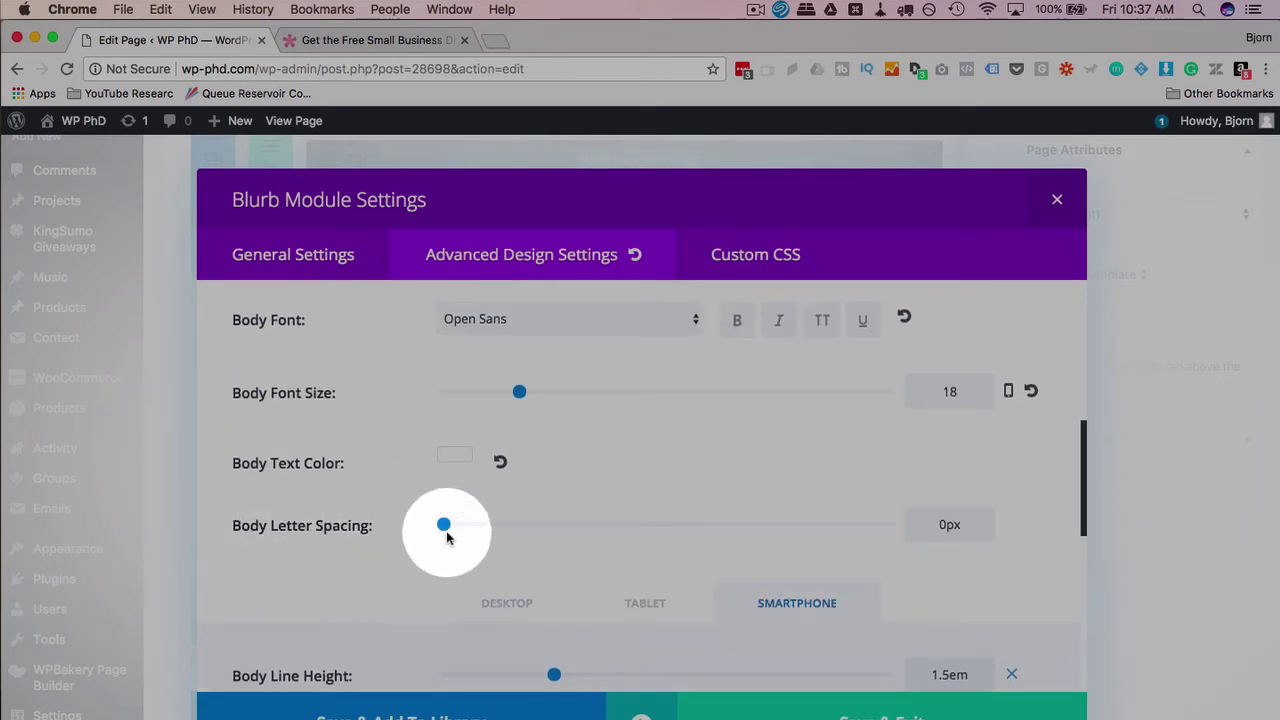
pyautogui.moveTo(444, 525); pyautogui.dragTo(469, 528)
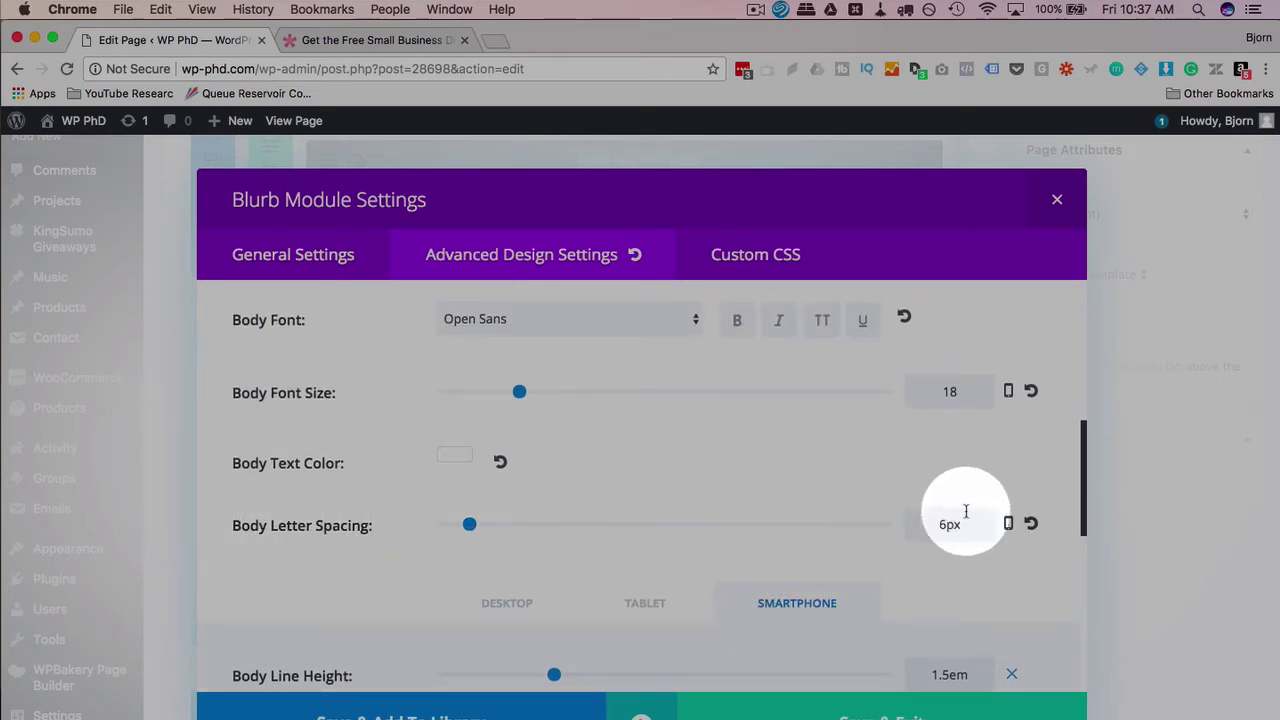
pyautogui.click(1009, 525)
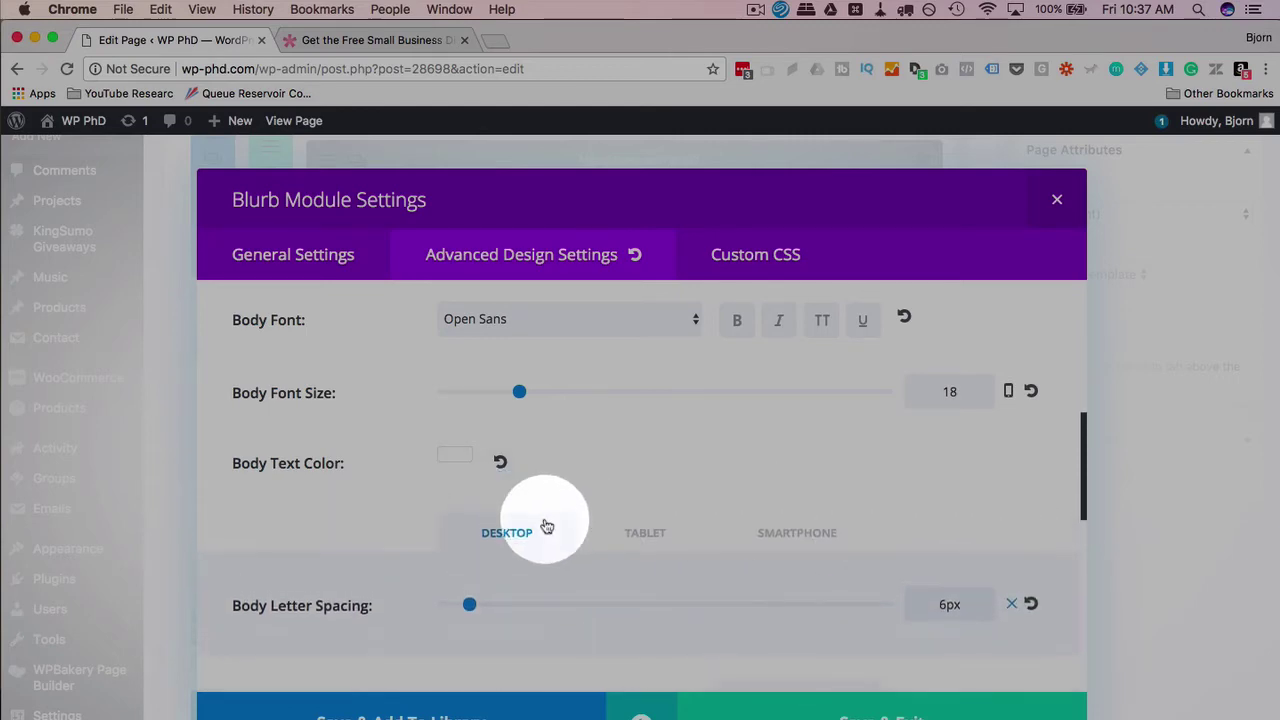
pyautogui.click(790, 548)
pyautogui.scroll(2, 790, 548)
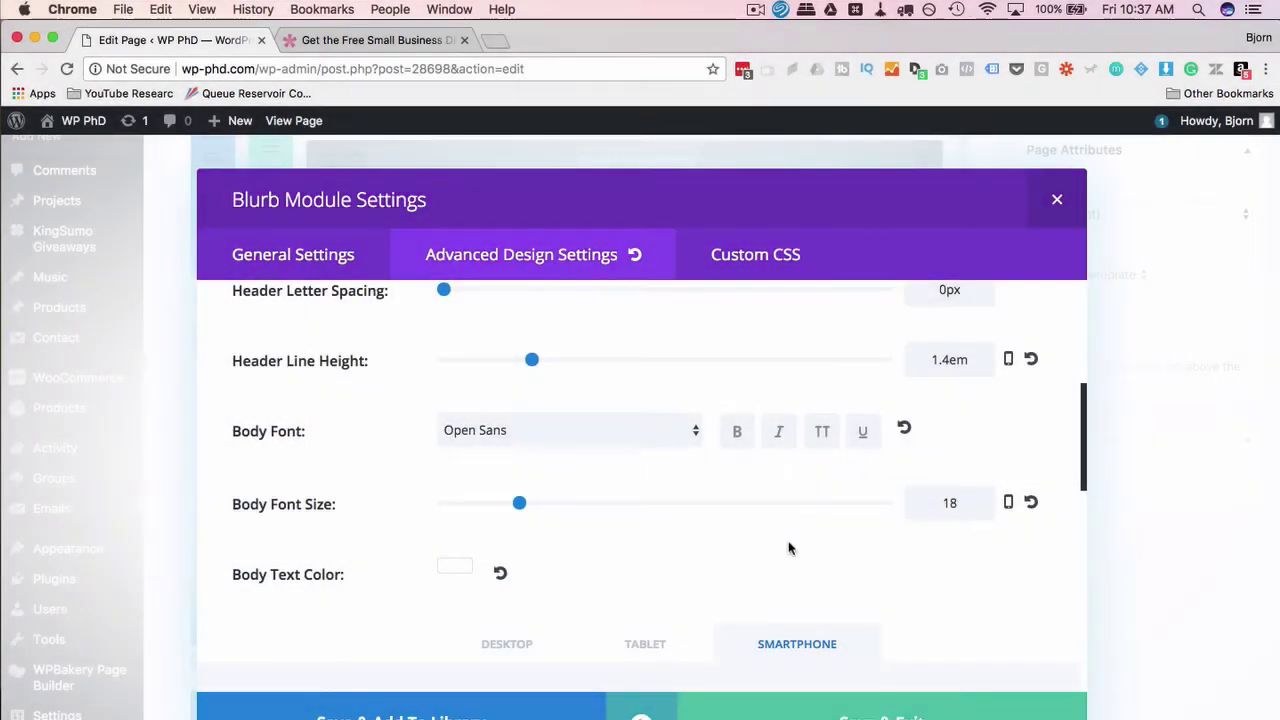
pyautogui.scroll(2, 788, 548)
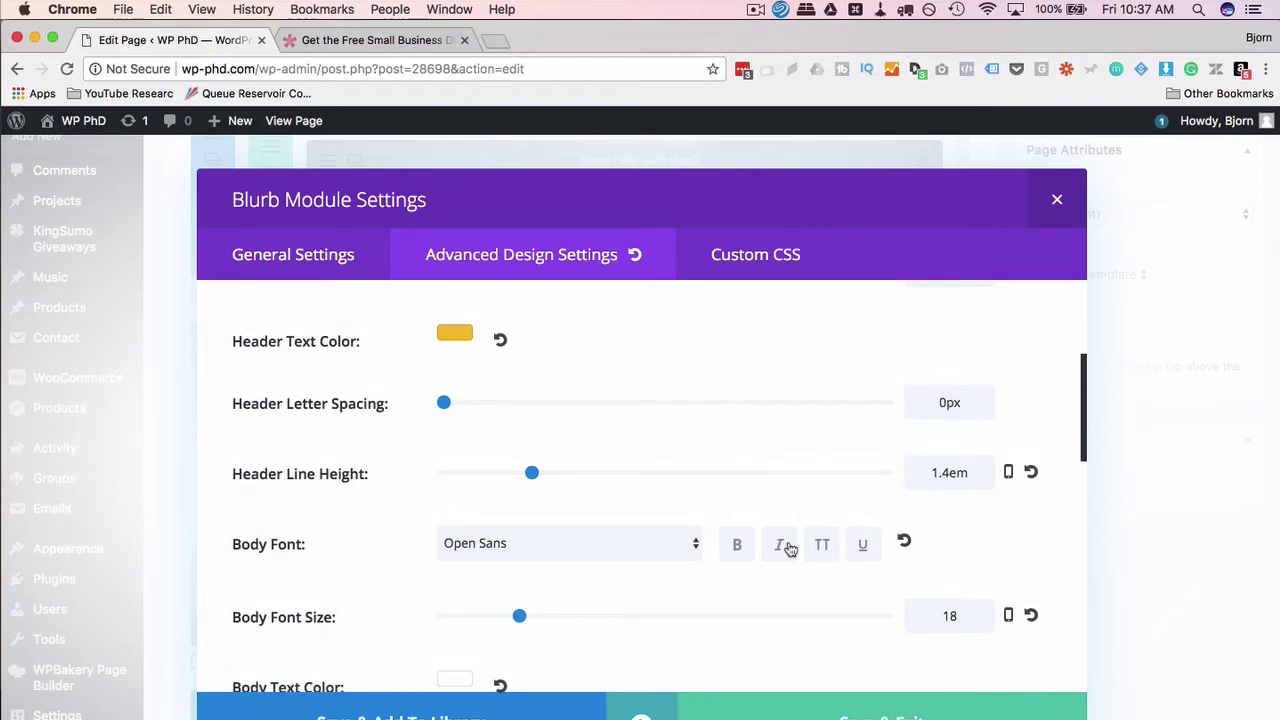
pyautogui.scroll(2, 592, 516)
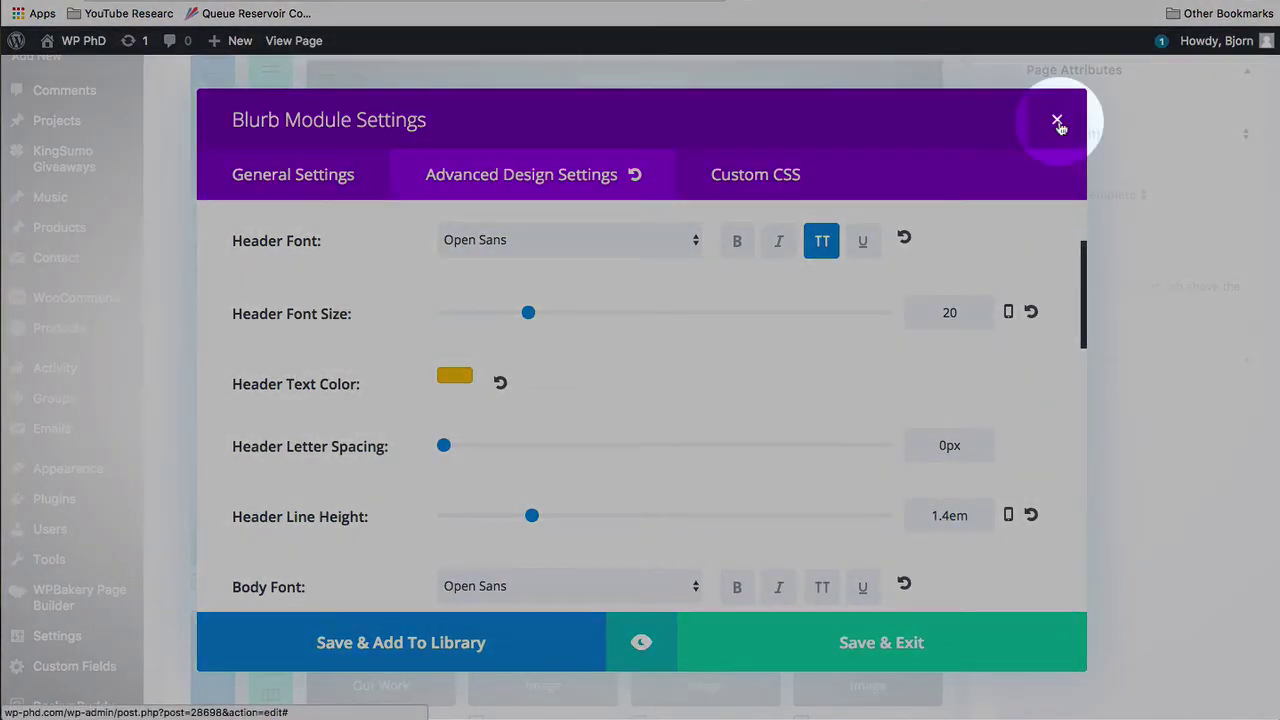
pyautogui.click(1058, 124)
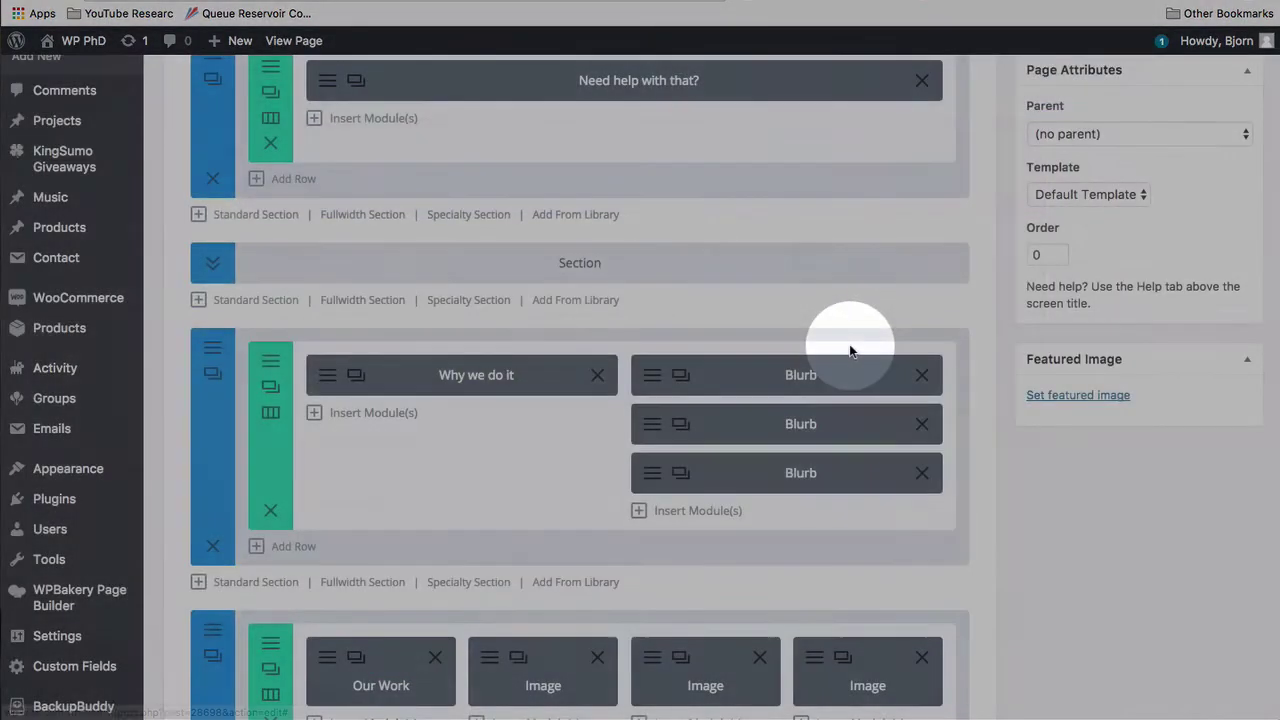
# Open the page in the Visual Builder and enlarge the hero section's padding, top to 250px
pyautogui.scroll(5, 849, 345)
pyautogui.scroll(3, 849, 351)
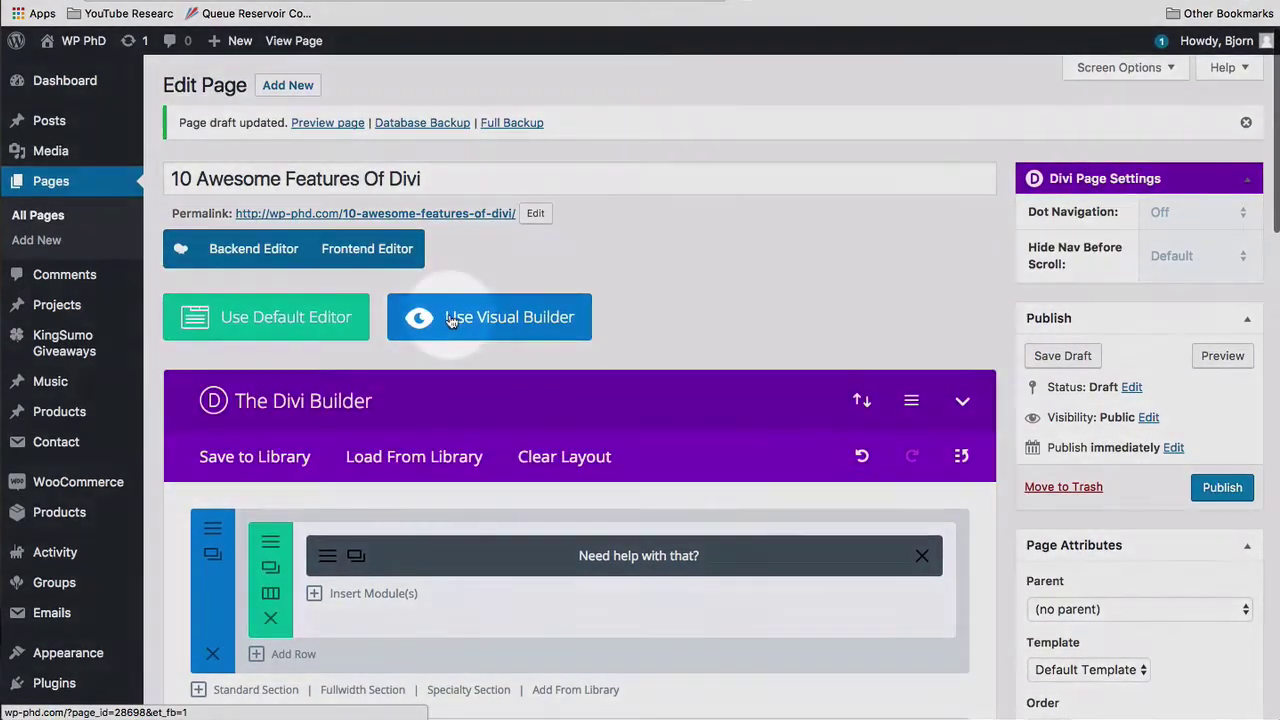
pyautogui.click(451, 319)
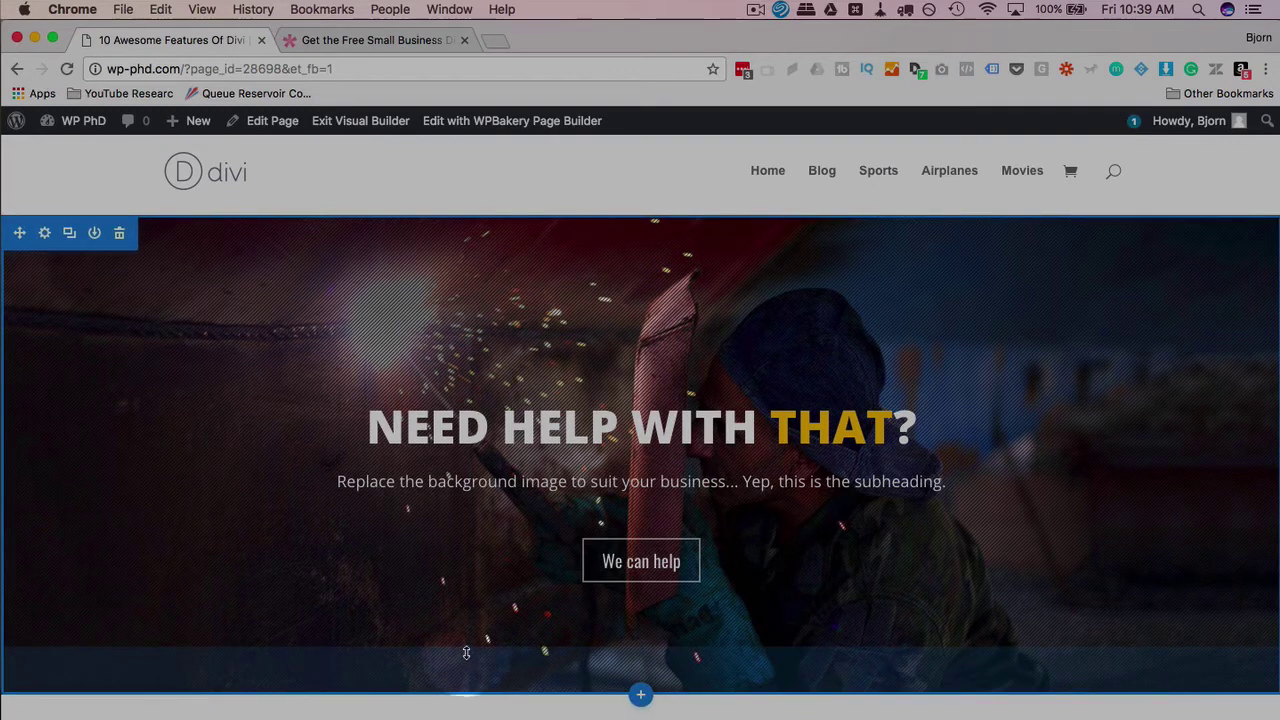
pyautogui.moveTo(466, 649); pyautogui.dragTo(420, 523)
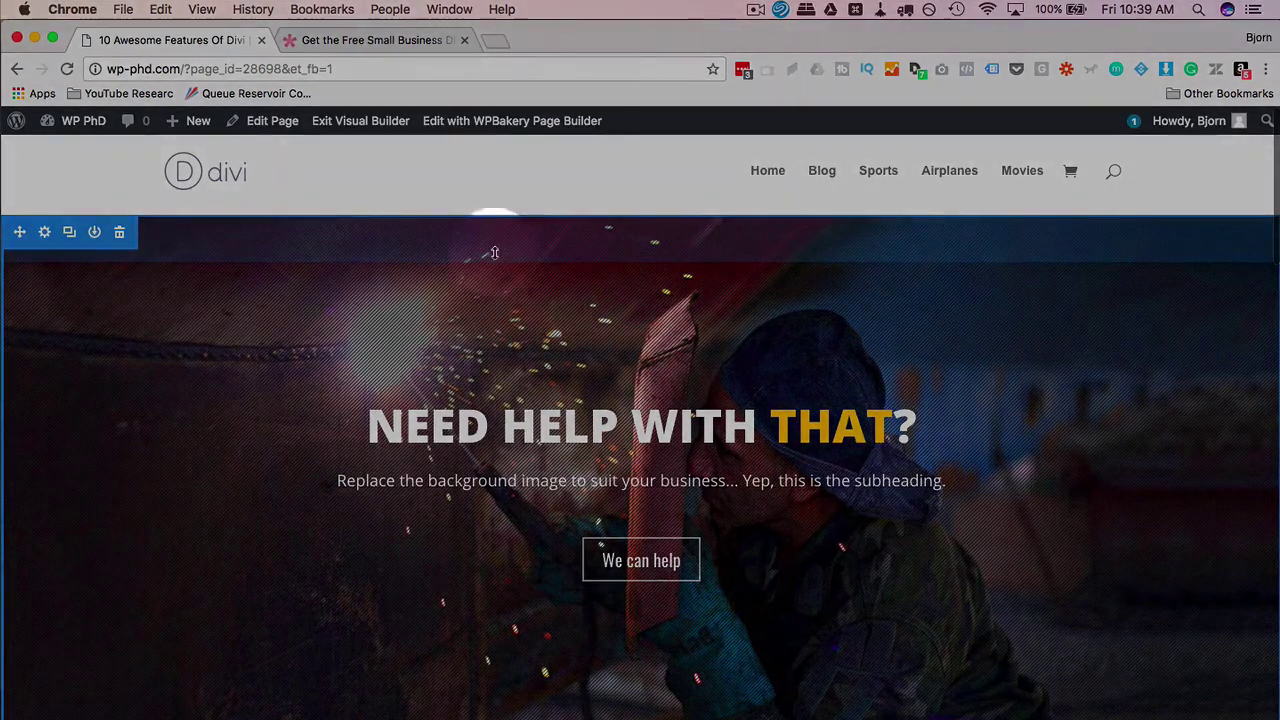
pyautogui.moveTo(494, 252); pyautogui.dragTo(351, 551)
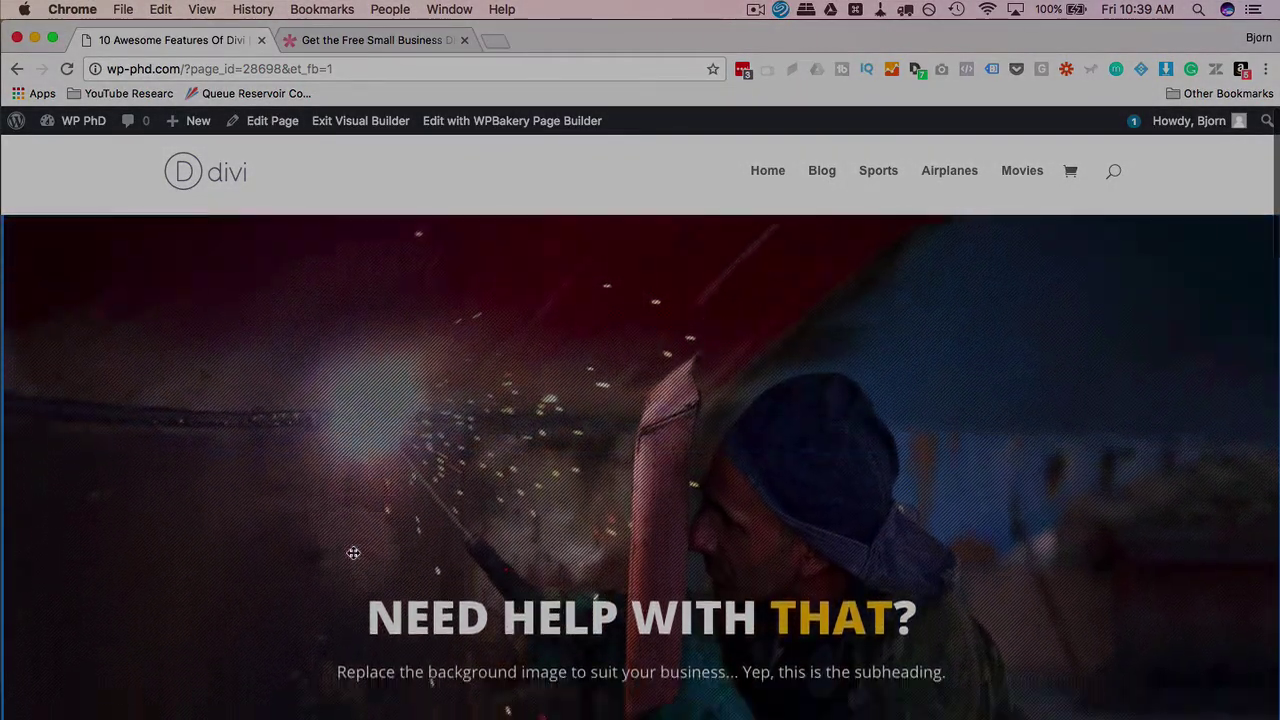
# Raise the row's top padding to 102px and save the page as a draft
pyautogui.scroll(-5, 351, 551)
pyautogui.scroll(-2, 350, 551)
pyautogui.scroll(1, 349, 557)
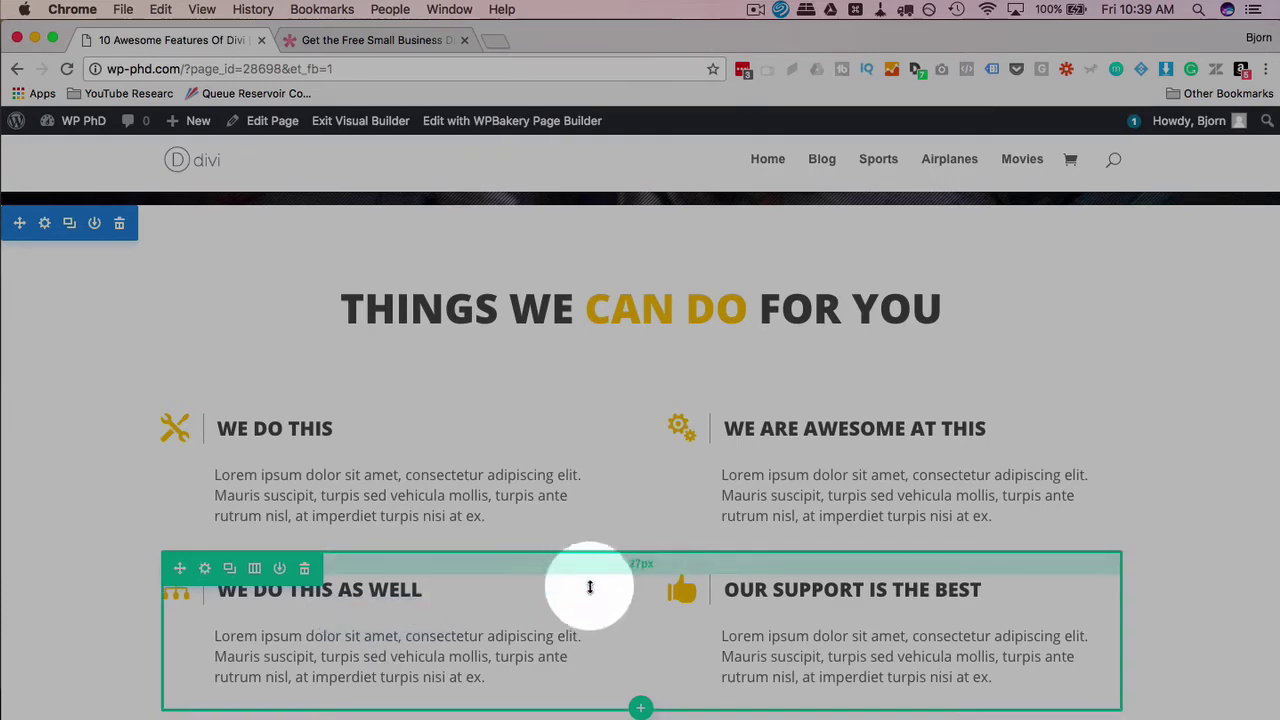
pyautogui.moveTo(592, 561)
pyautogui.mouseDown()
pyautogui.moveTo(590, 592)
pyautogui.moveTo(613, 564)
pyautogui.mouseUp()
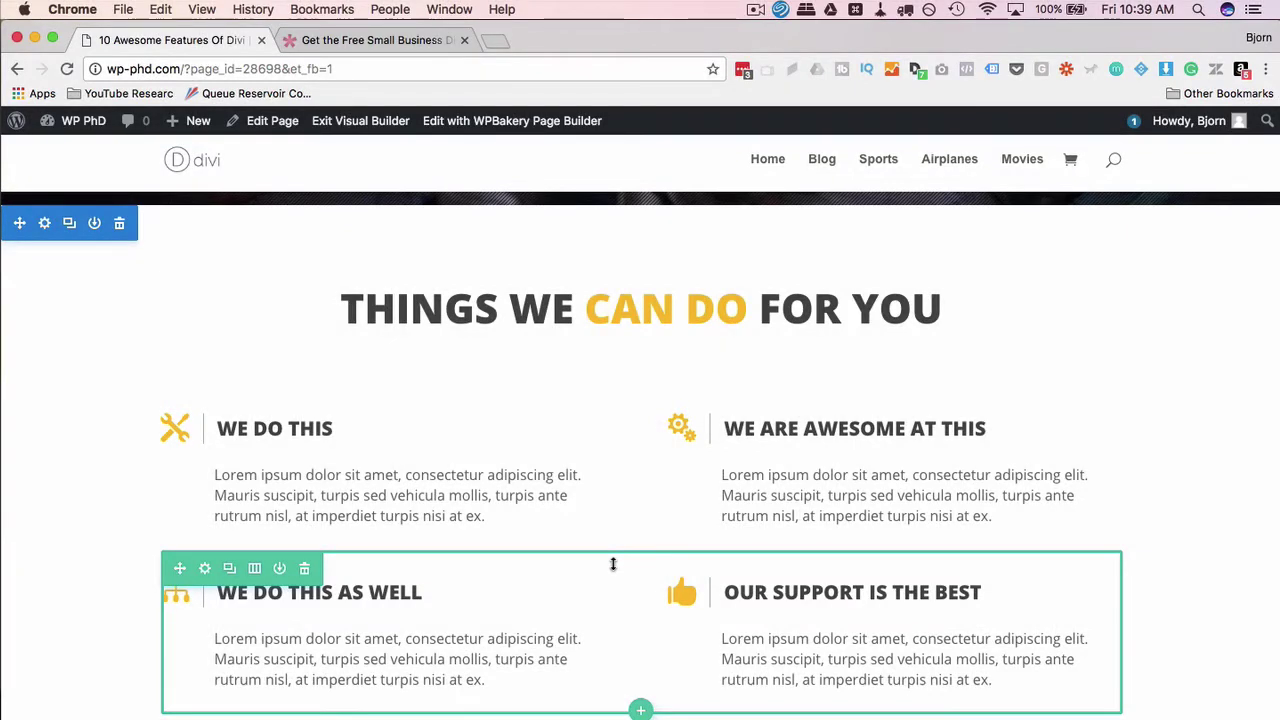
pyautogui.moveTo(613, 564); pyautogui.dragTo(613, 564)
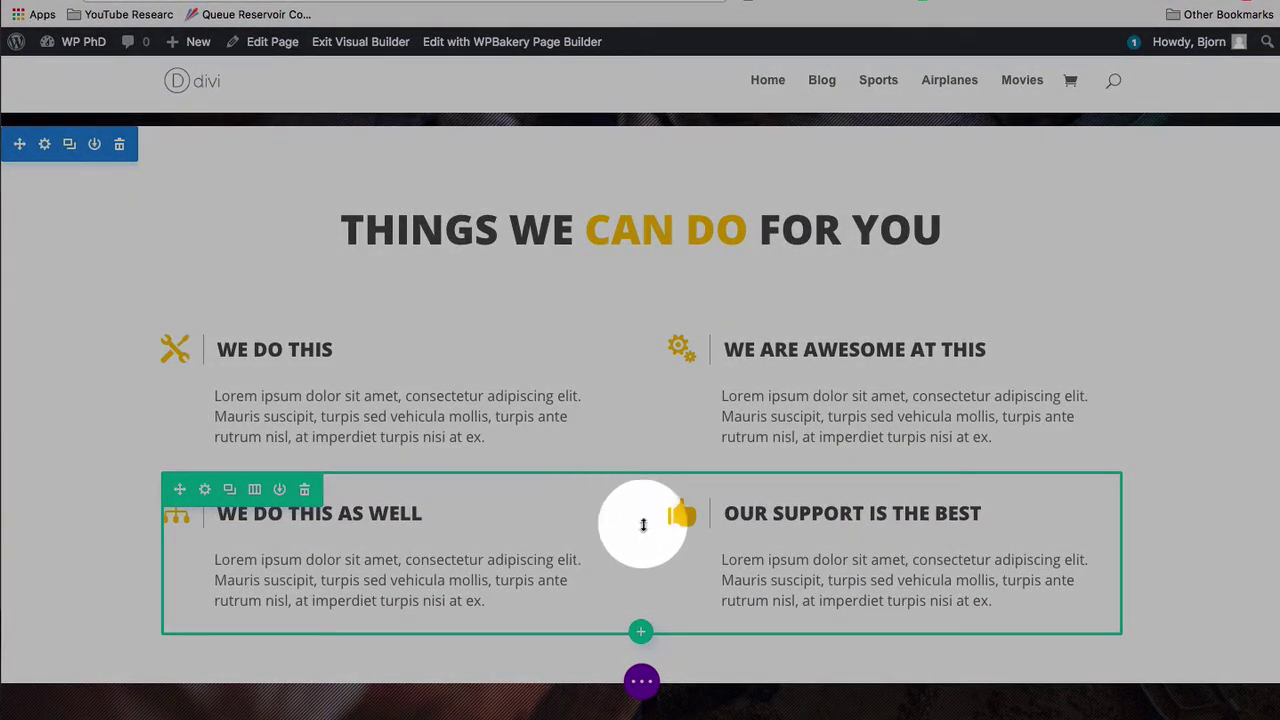
pyautogui.click(642, 684)
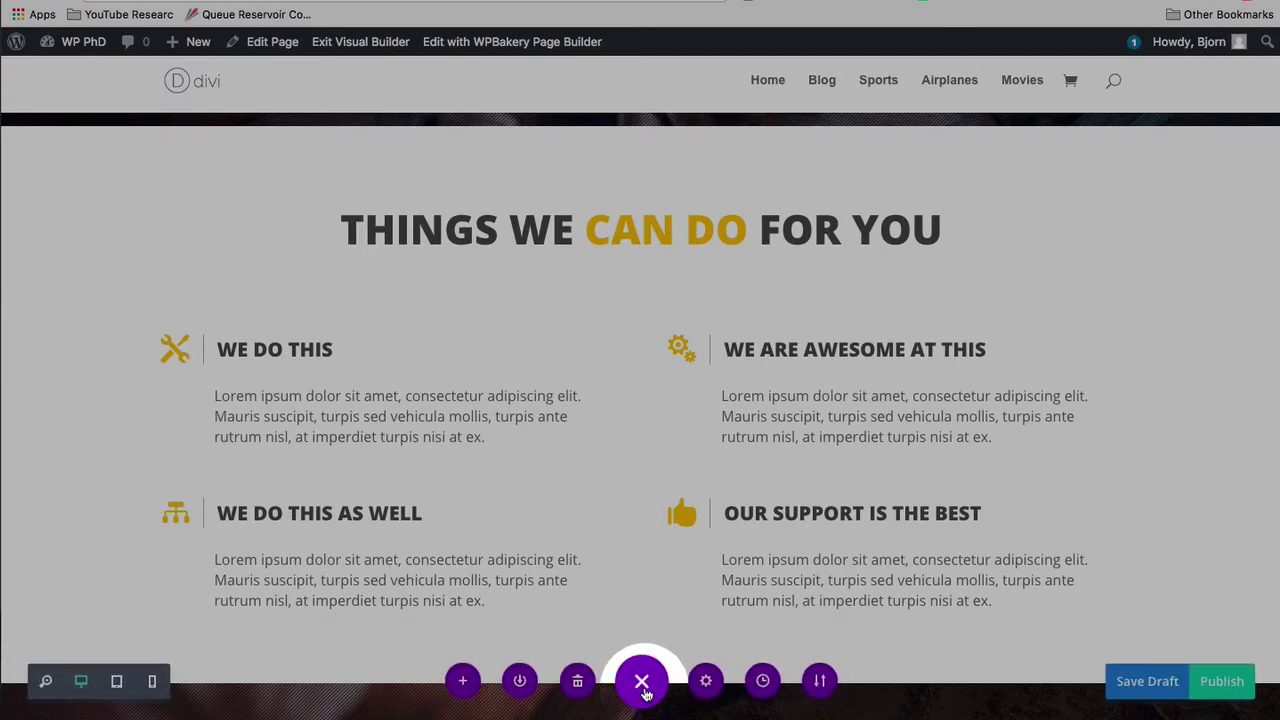
pyautogui.click(1168, 691)
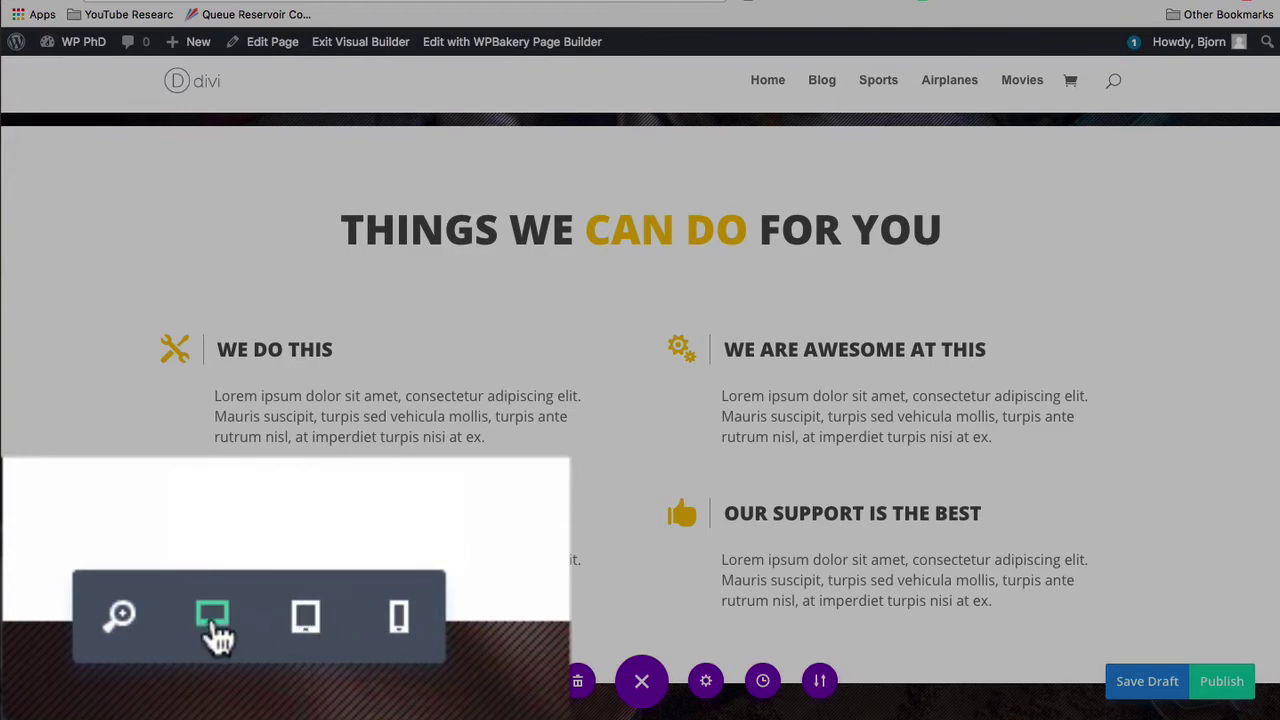
# Preview the page at tablet width and adjust the hero row's top spacing
pyautogui.click(306, 617)
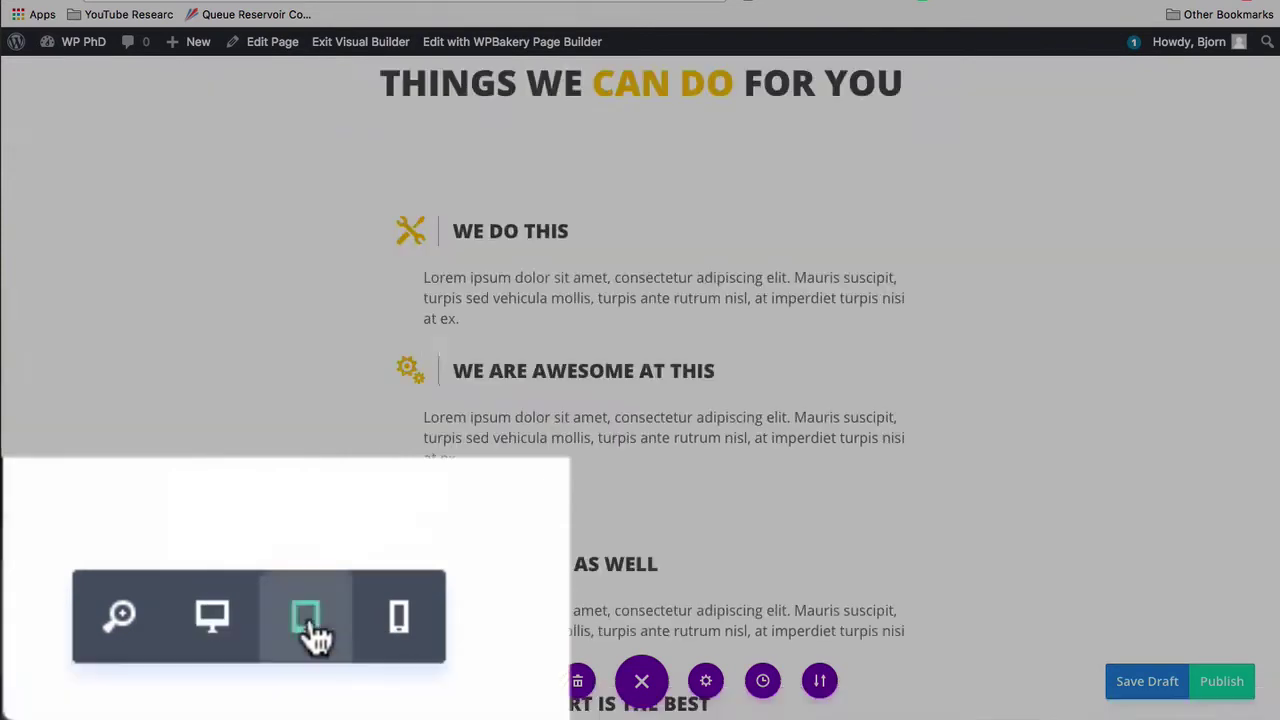
pyautogui.scroll(10, 398, 462)
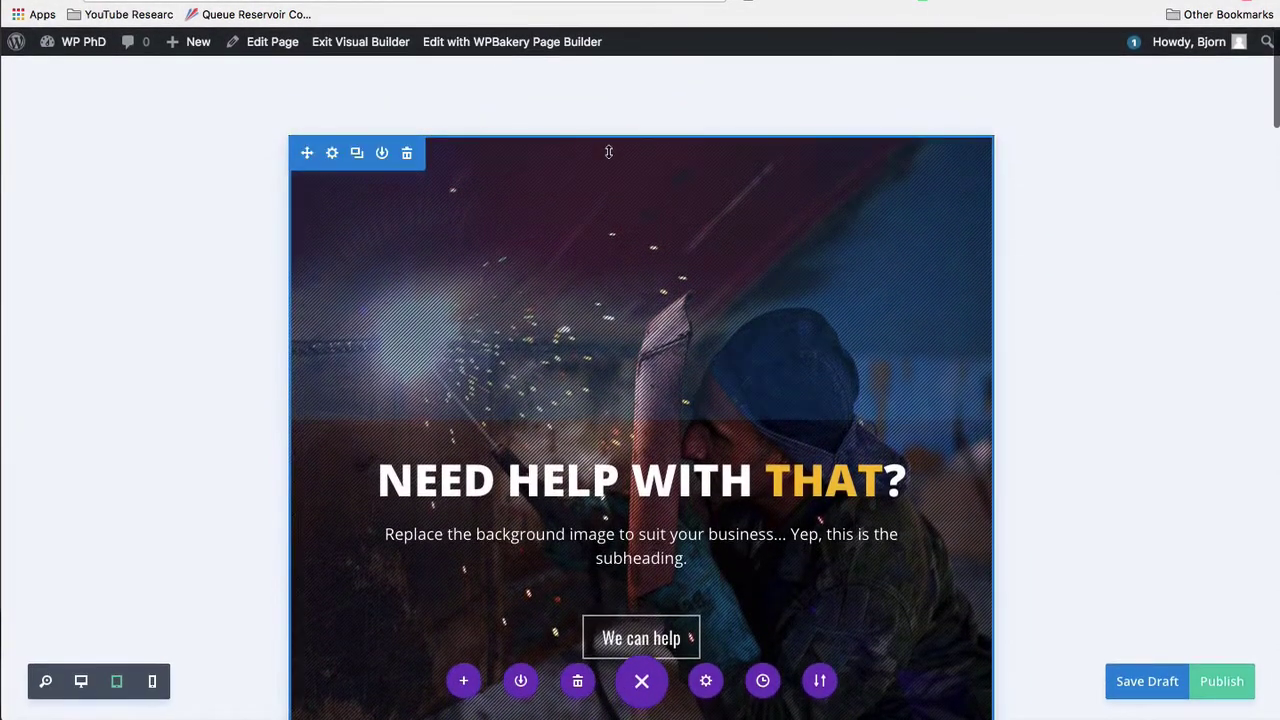
pyautogui.moveTo(608, 157); pyautogui.dragTo(560, 164)
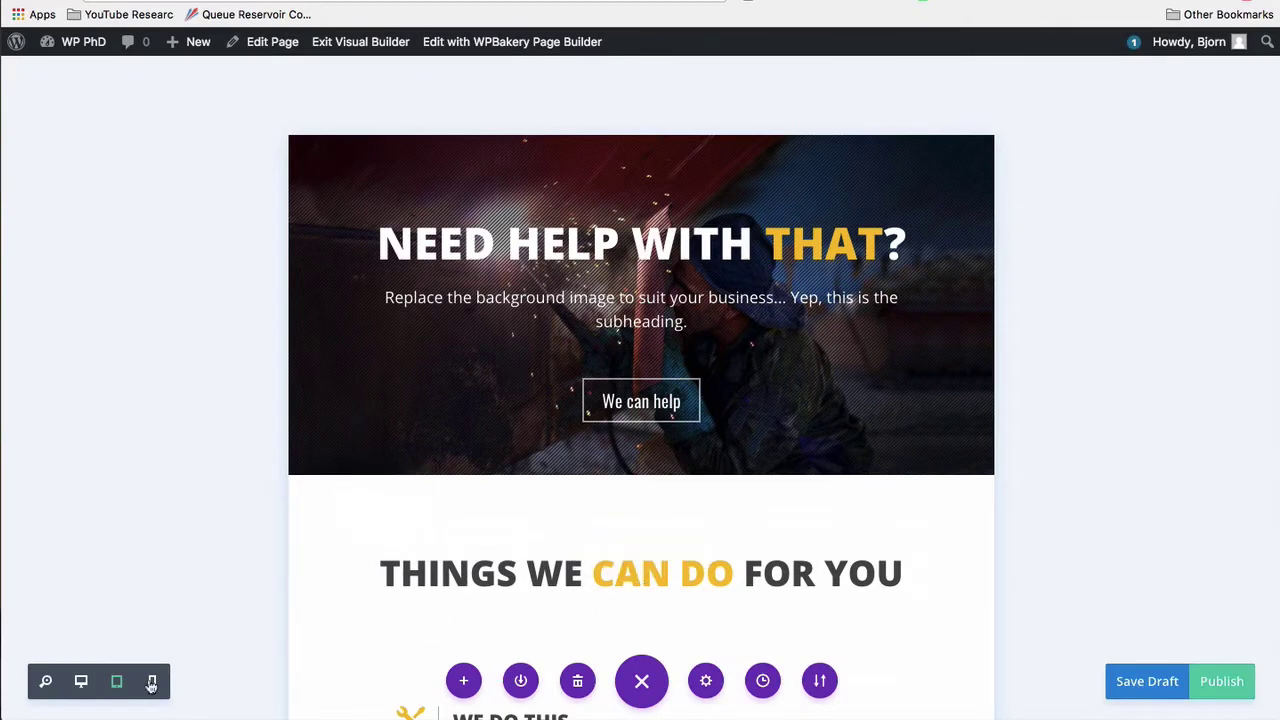
# Switch to phone width and shrink the hero section's top and bottom padding
pyautogui.click(151, 683)
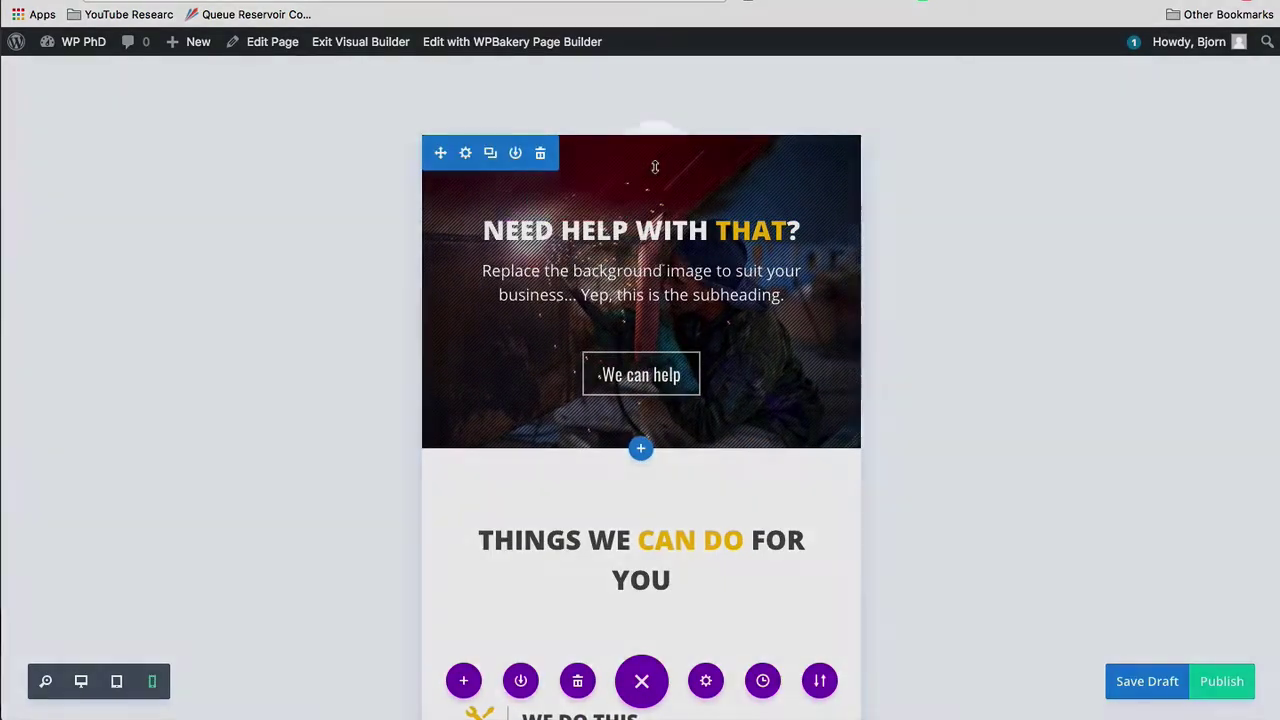
pyautogui.moveTo(655, 167); pyautogui.dragTo(641, 113)
pyautogui.moveTo(578, 398); pyautogui.dragTo(557, 323)
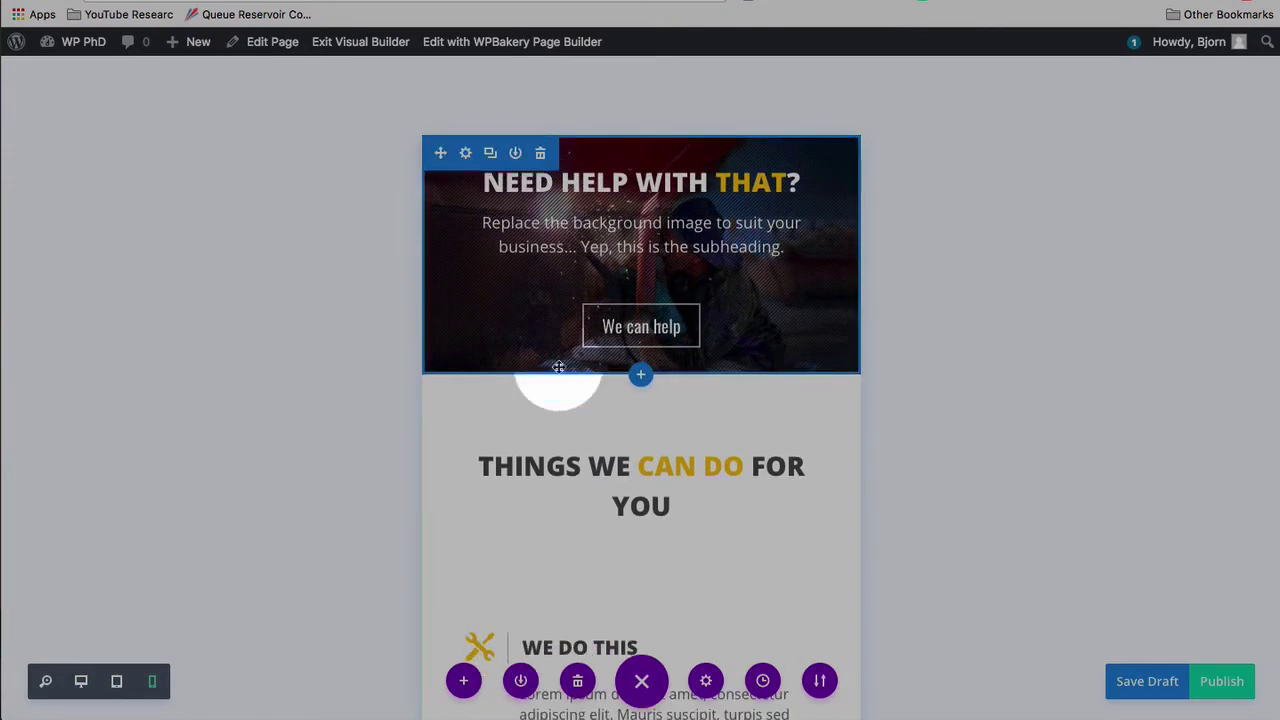
pyautogui.click(650, 399)
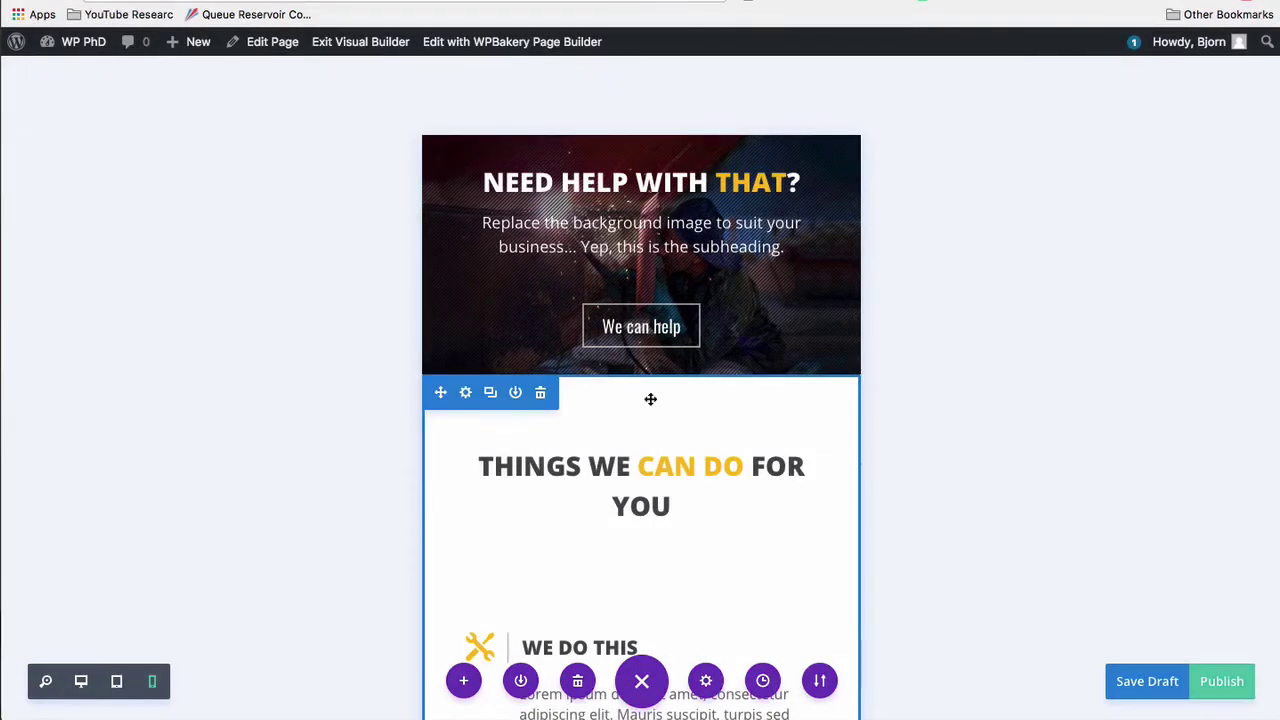
pyautogui.click(641, 226)
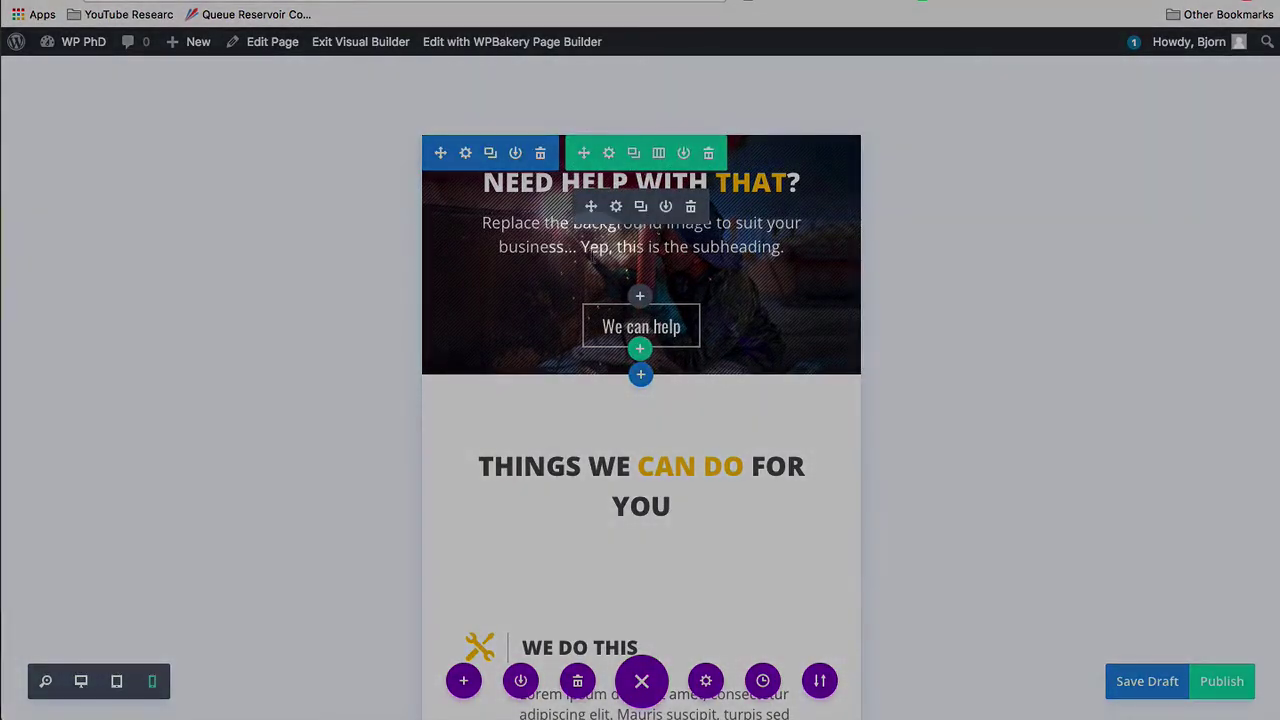
# Inspect the Call To Action's design settings, discard them, and save the draft
pyautogui.click(616, 207)
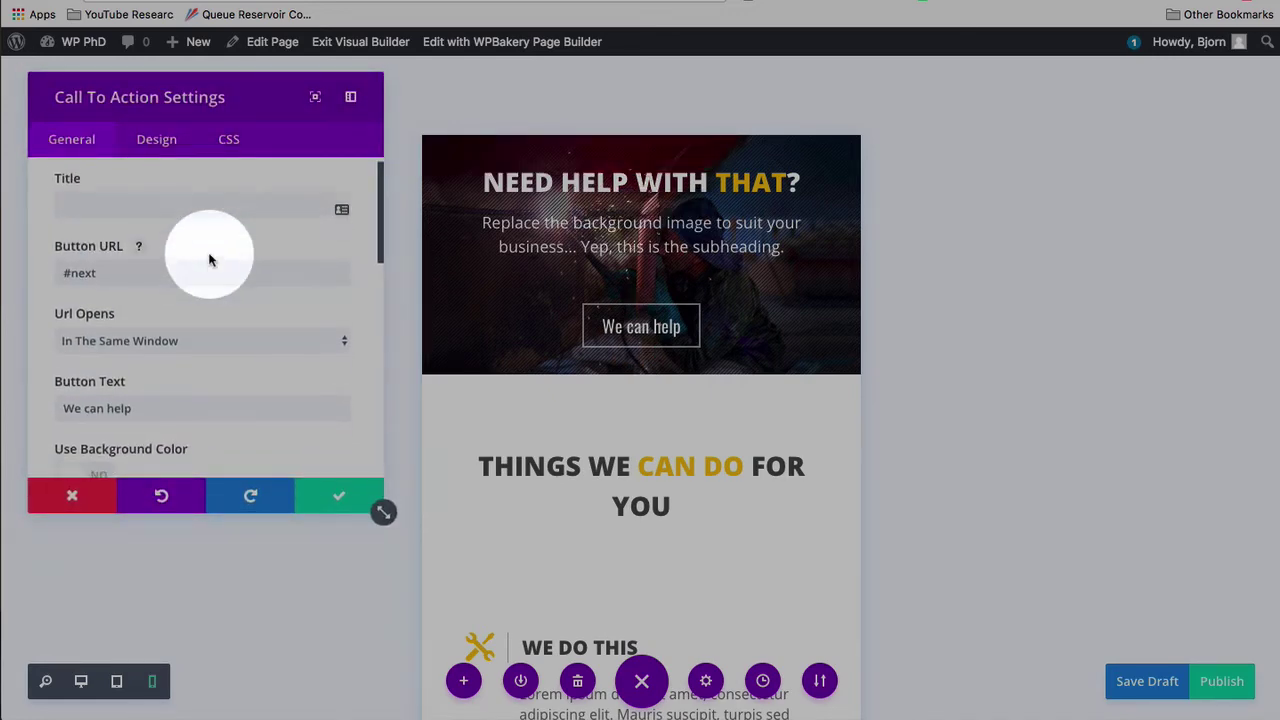
pyautogui.scroll(-4, 209, 254)
pyautogui.scroll(-2, 209, 254)
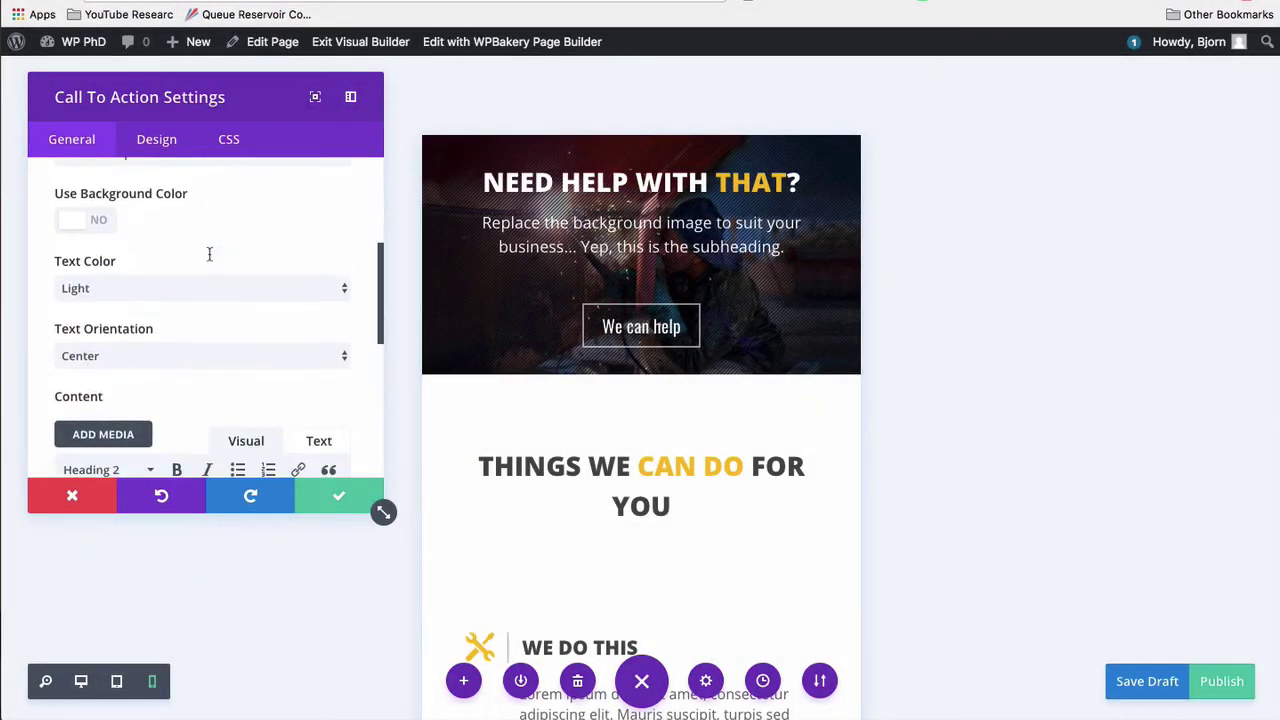
pyautogui.scroll(-4, 209, 258)
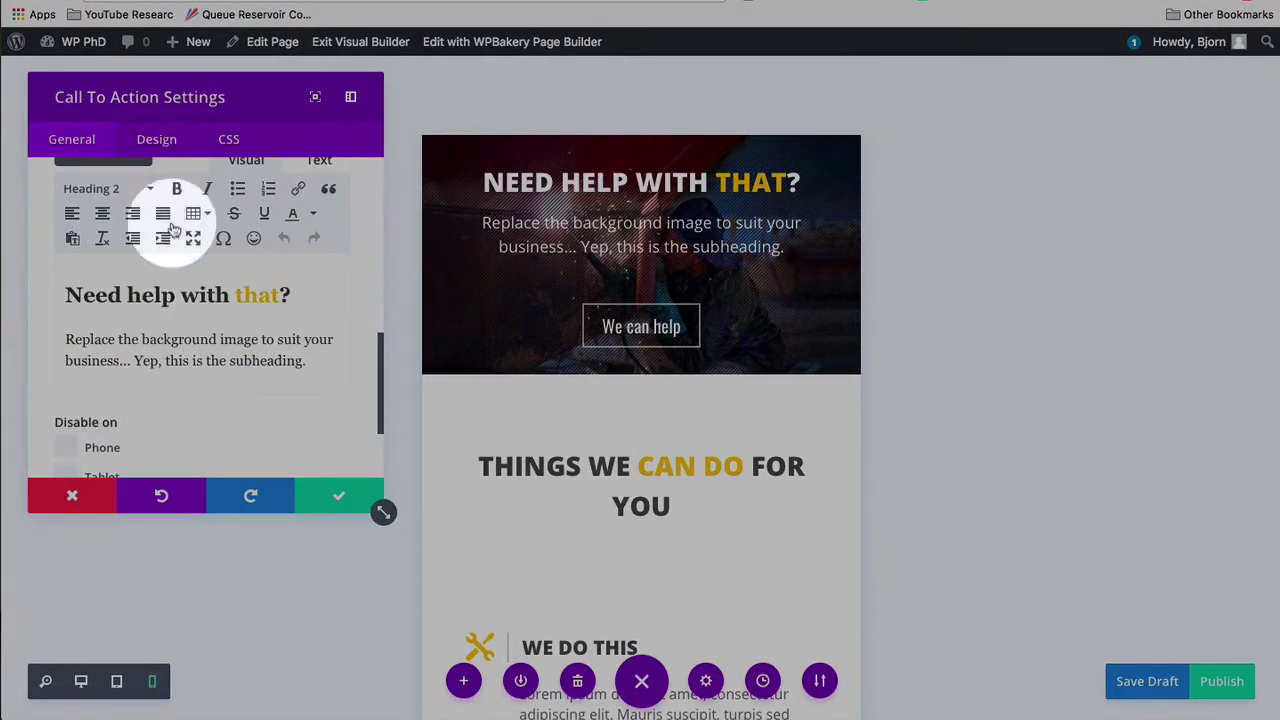
pyautogui.click(151, 146)
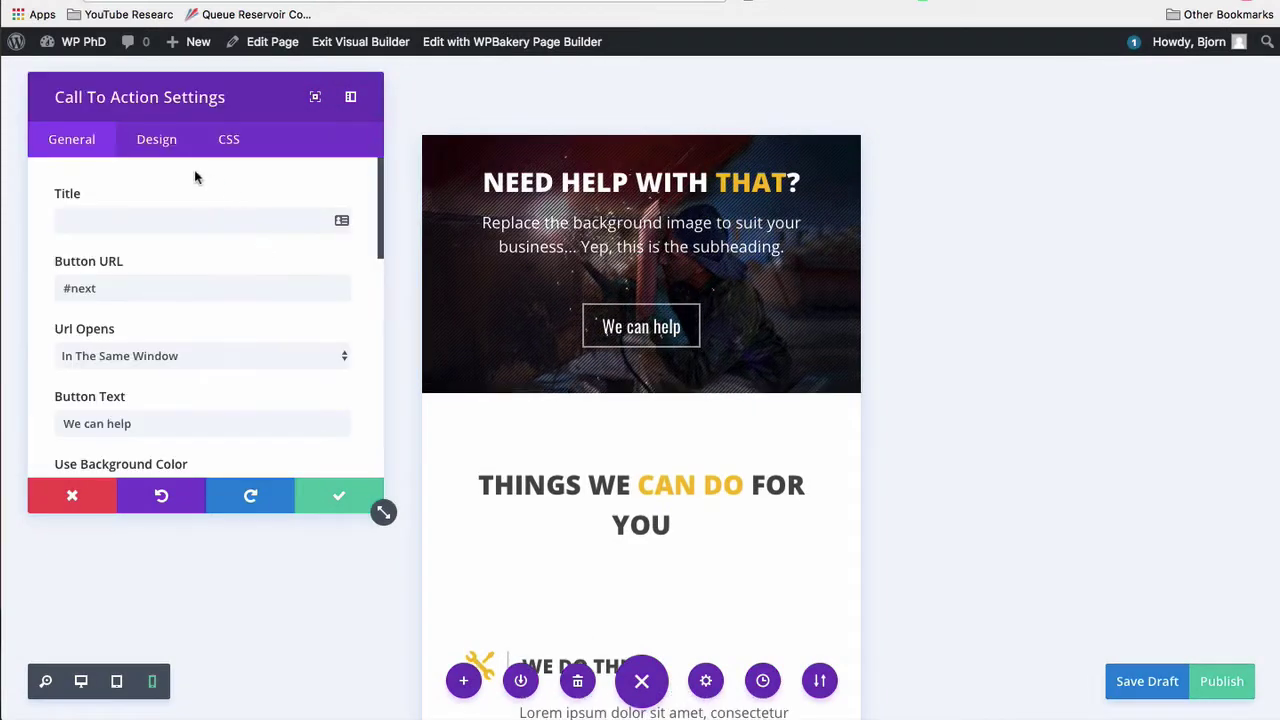
pyautogui.click(213, 292)
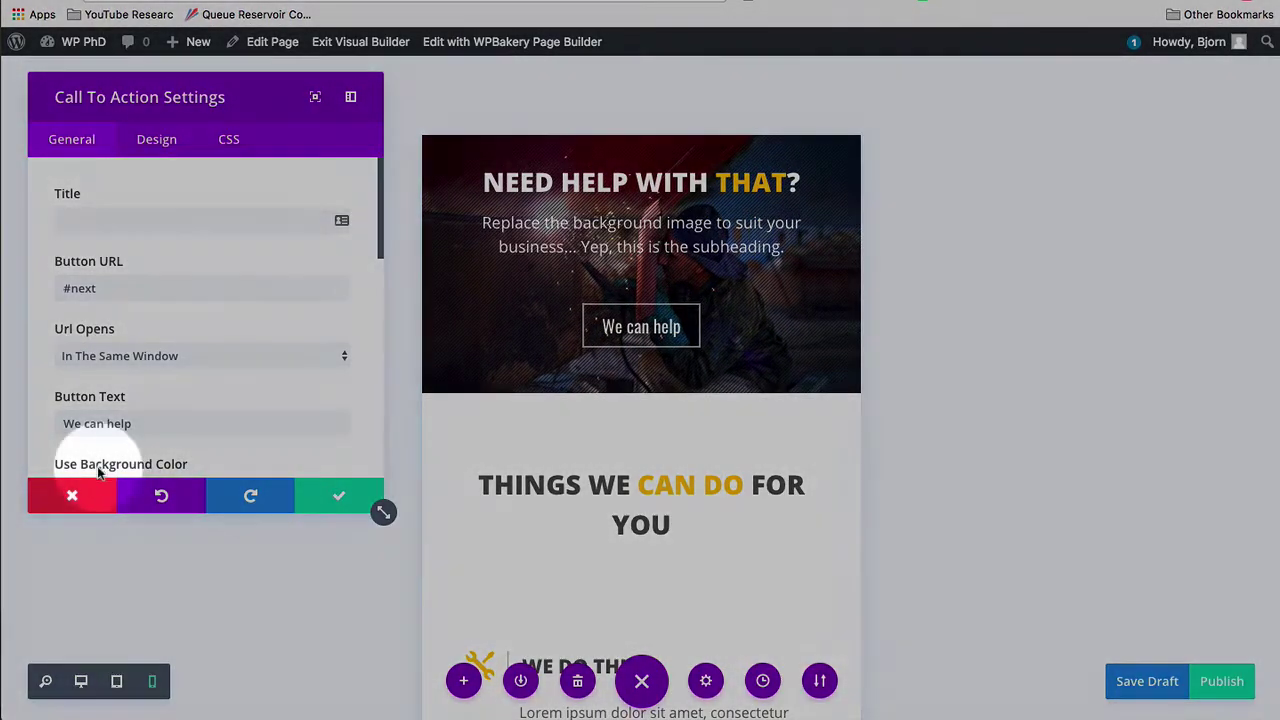
pyautogui.click(74, 496)
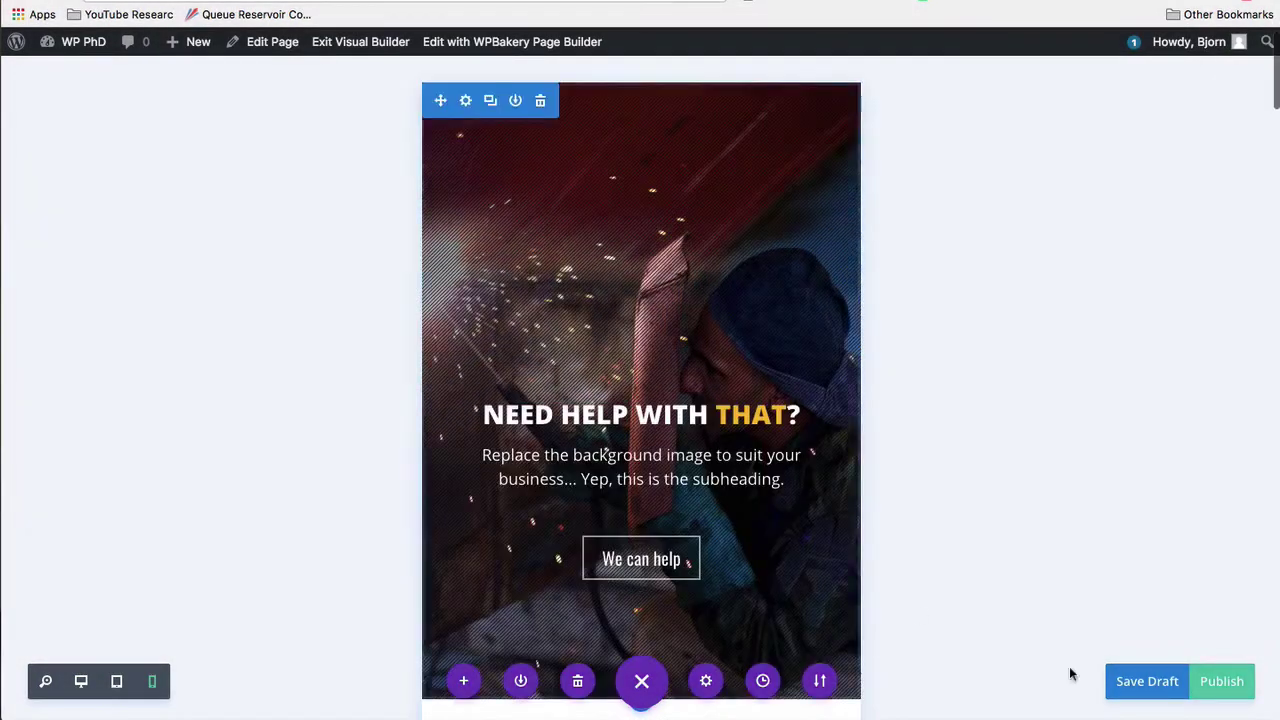
pyautogui.click(1147, 688)
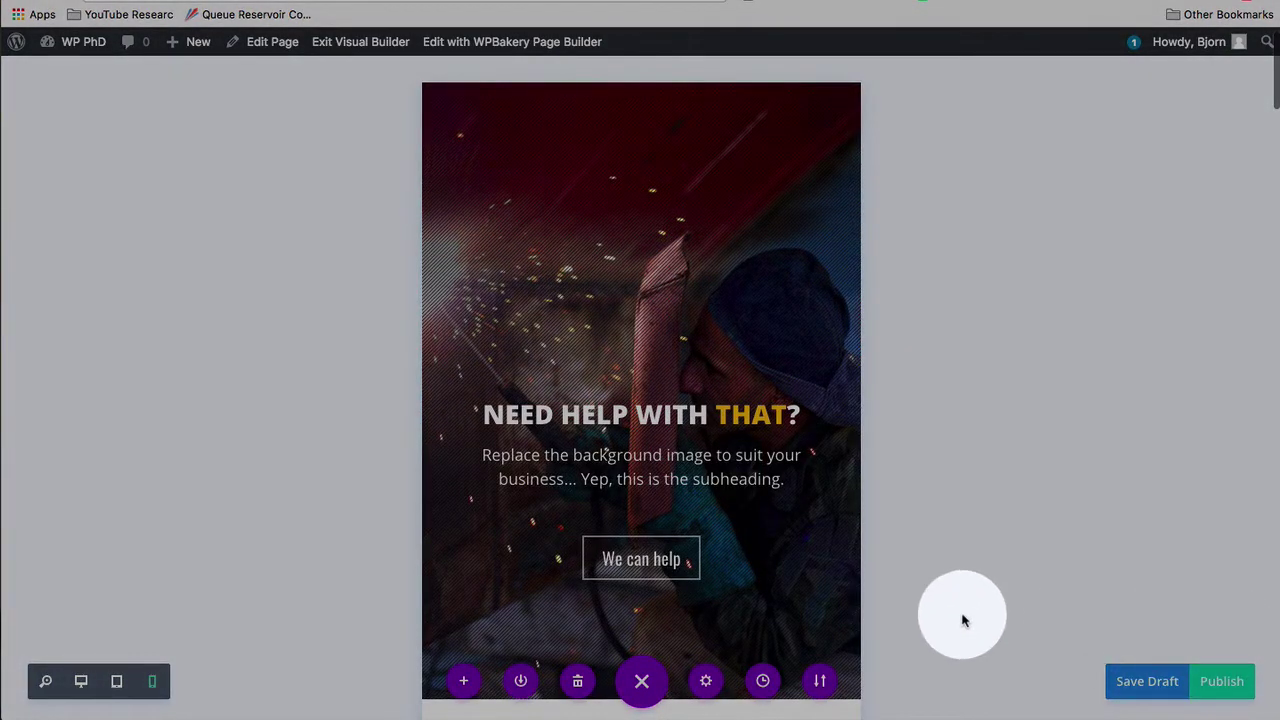
# Shrink the hero's top padding to 95px and its bottom padding, then save the draft again
pyautogui.scroll(-3, 909, 607)
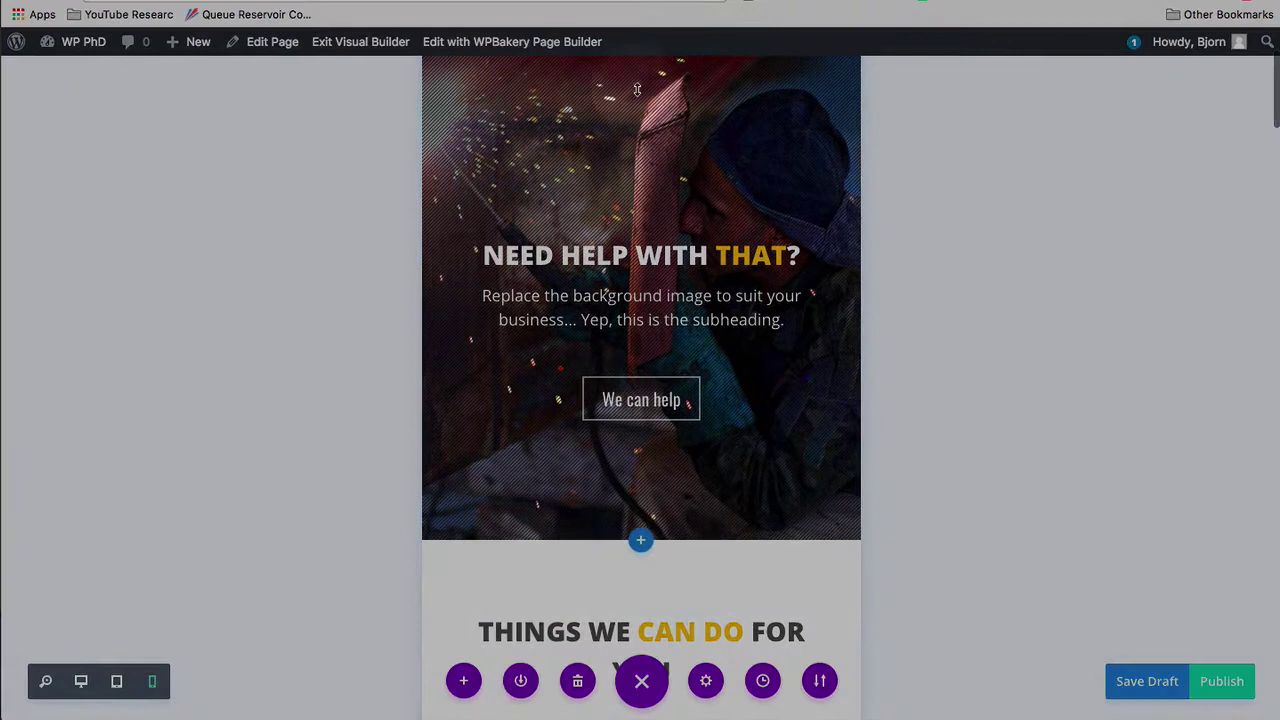
pyautogui.moveTo(637, 90); pyautogui.dragTo(623, 45)
pyautogui.scroll(2, 615, 437)
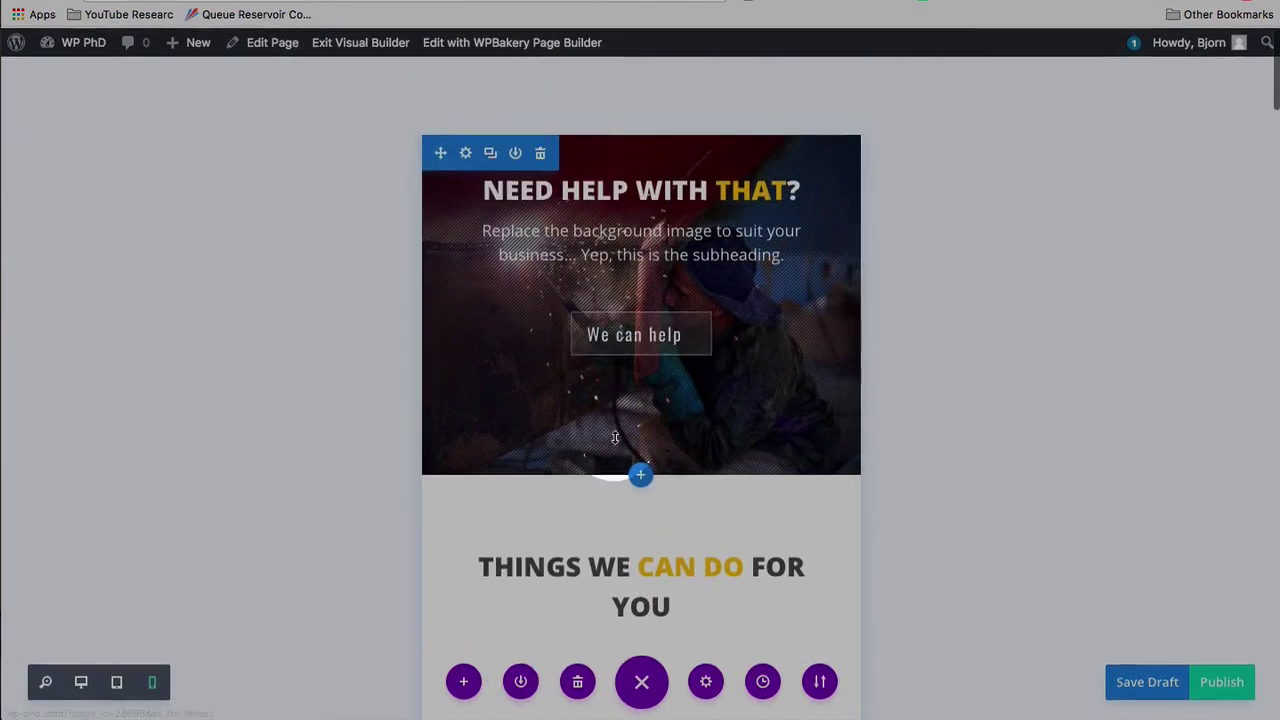
pyautogui.moveTo(615, 437); pyautogui.dragTo(603, 400)
pyautogui.click(1127, 683)
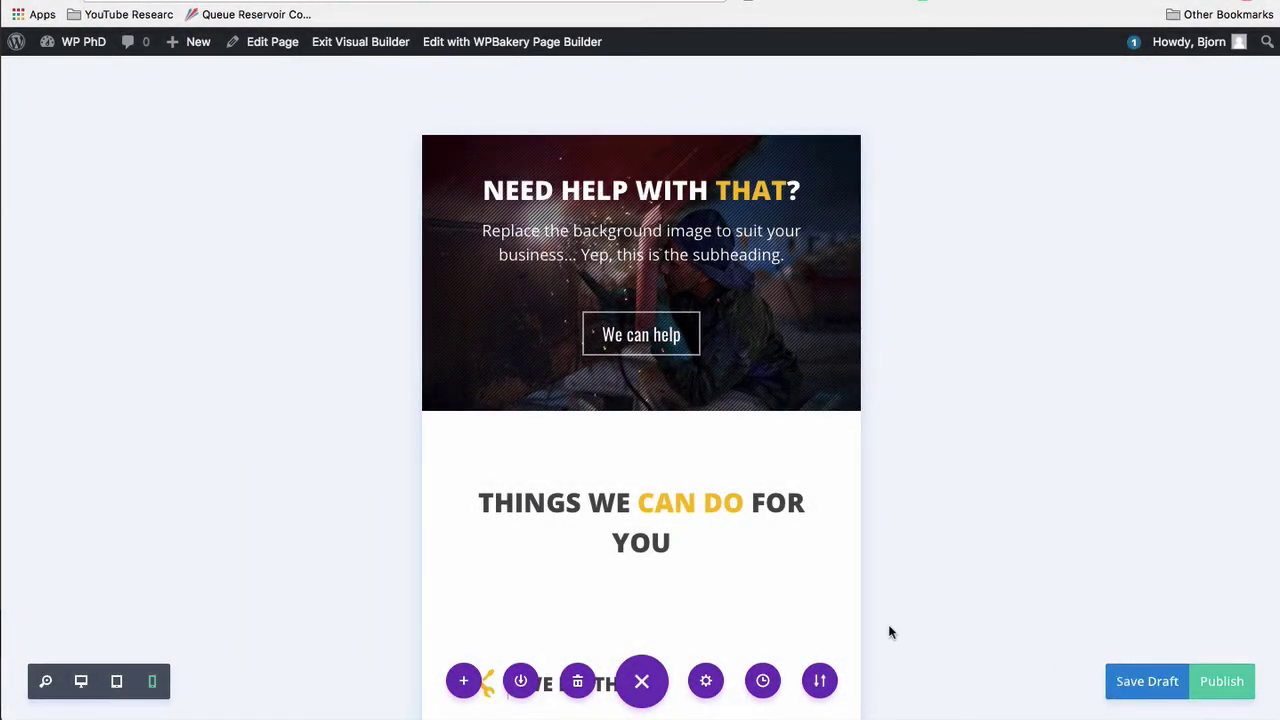
# Exit the Visual Builder and duplicate the Why we do it section with its three Blurbs
pyautogui.click(384, 48)
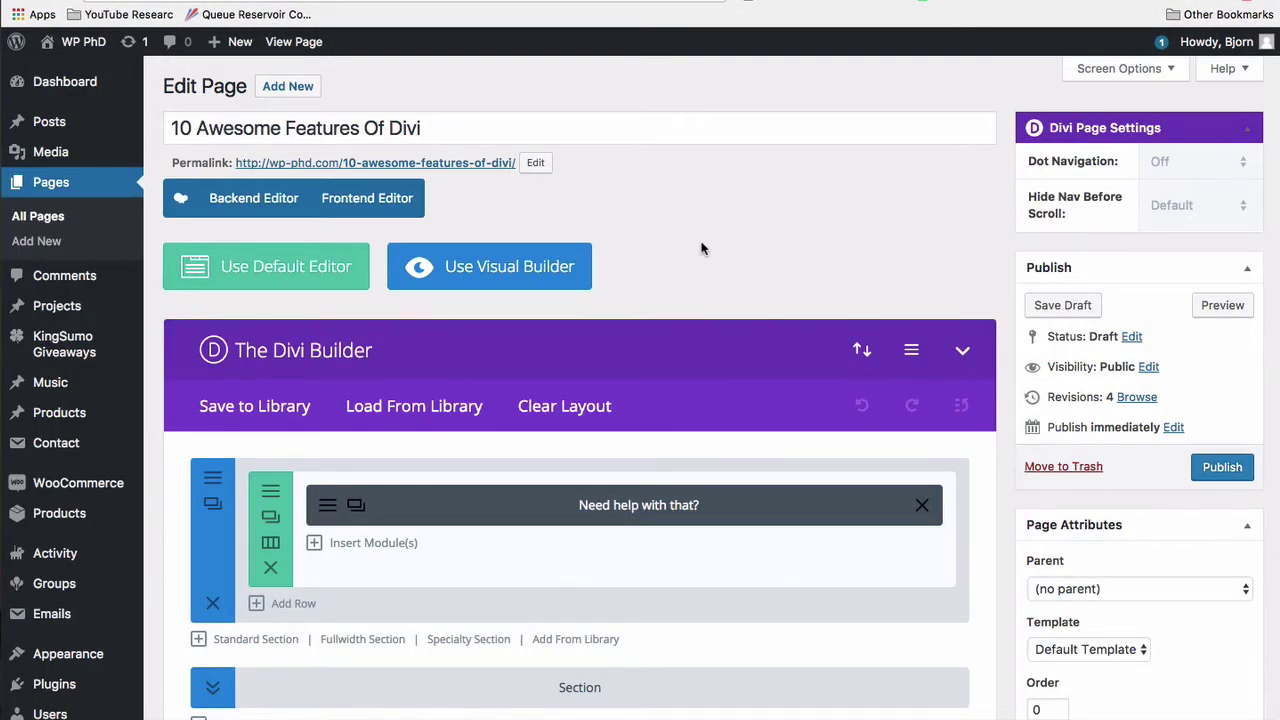
pyautogui.scroll(-5, 701, 248)
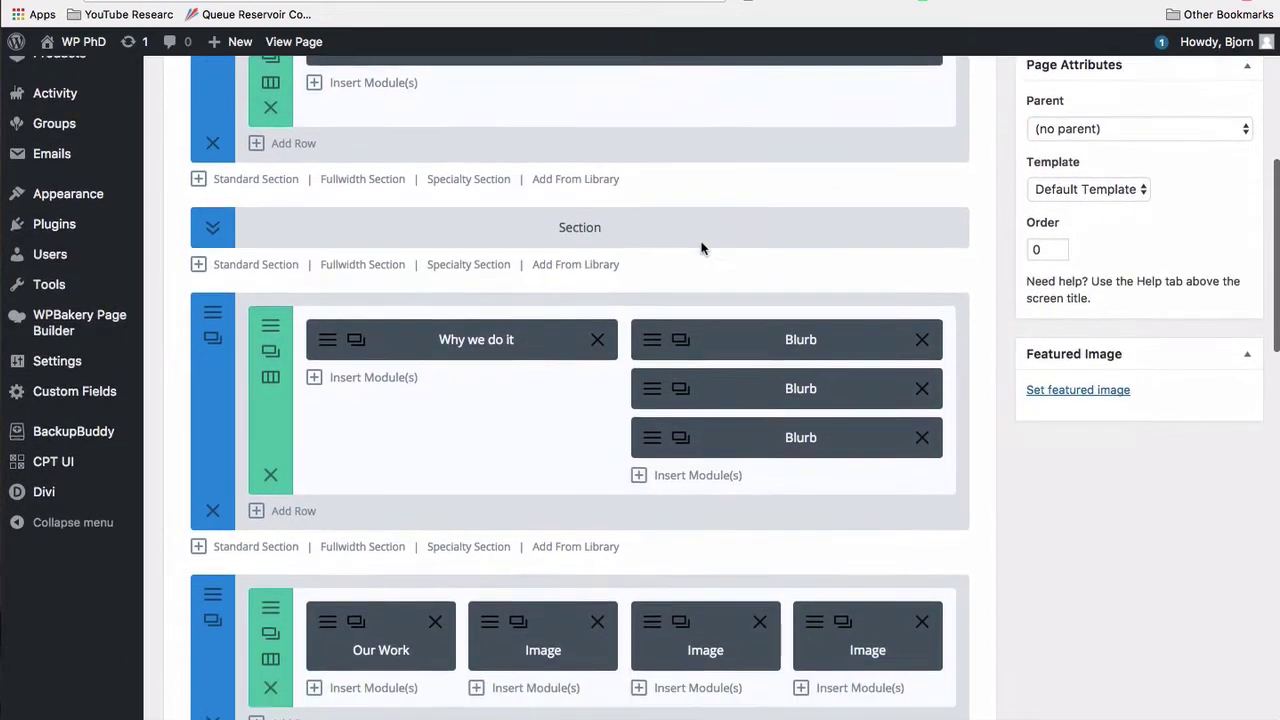
pyautogui.scroll(-1, 701, 248)
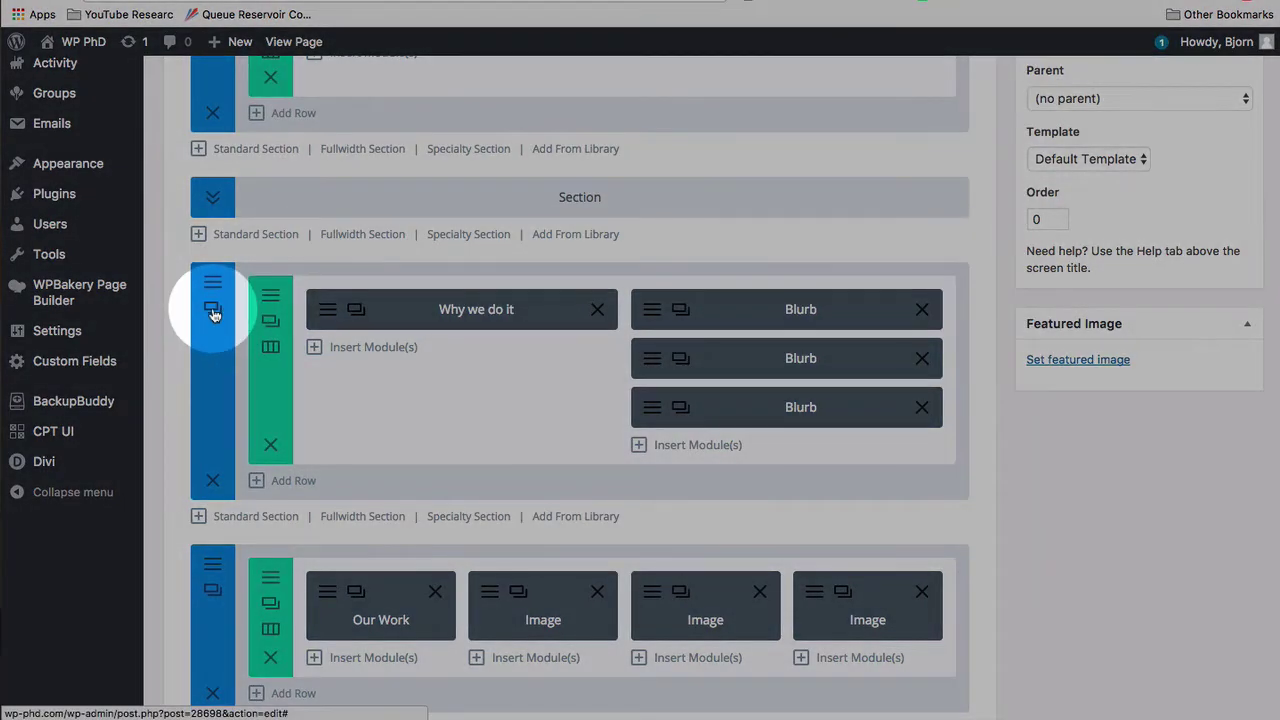
pyautogui.click(213, 312)
pyautogui.scroll(-1, 214, 200)
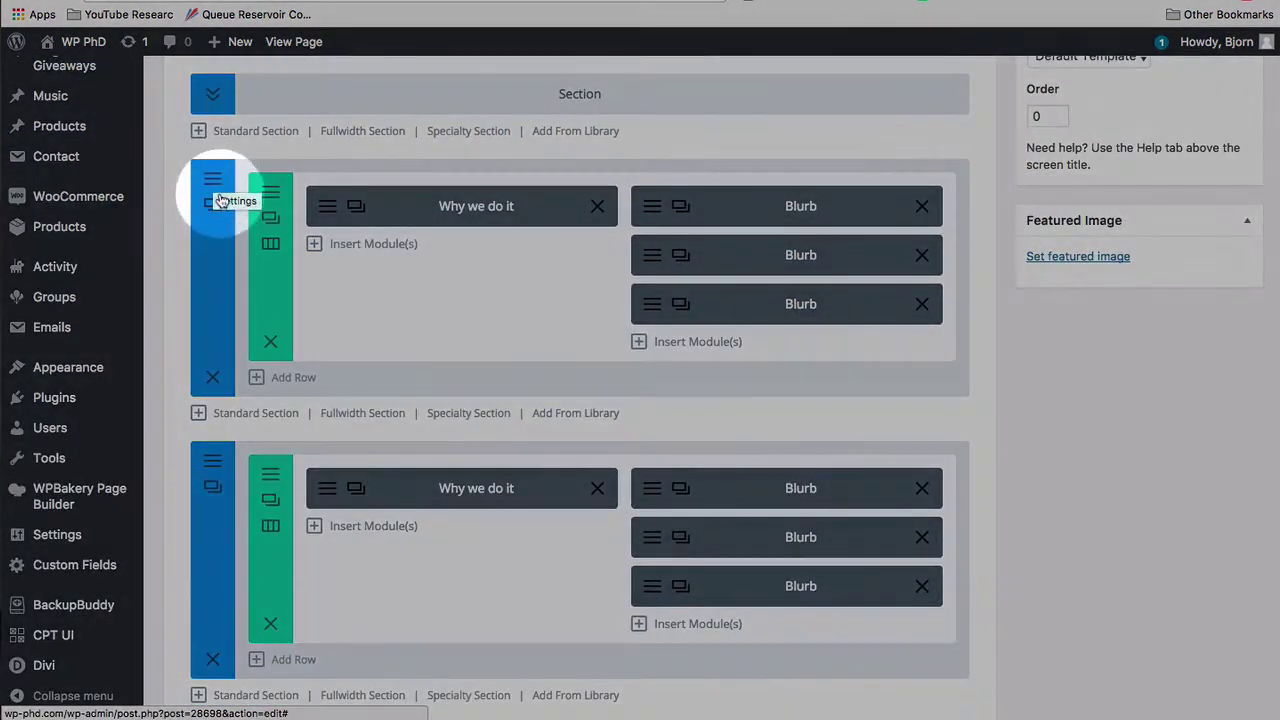
# Disable the original section on phone and tablet and label it 'Section for desktop'
pyautogui.click(215, 195)
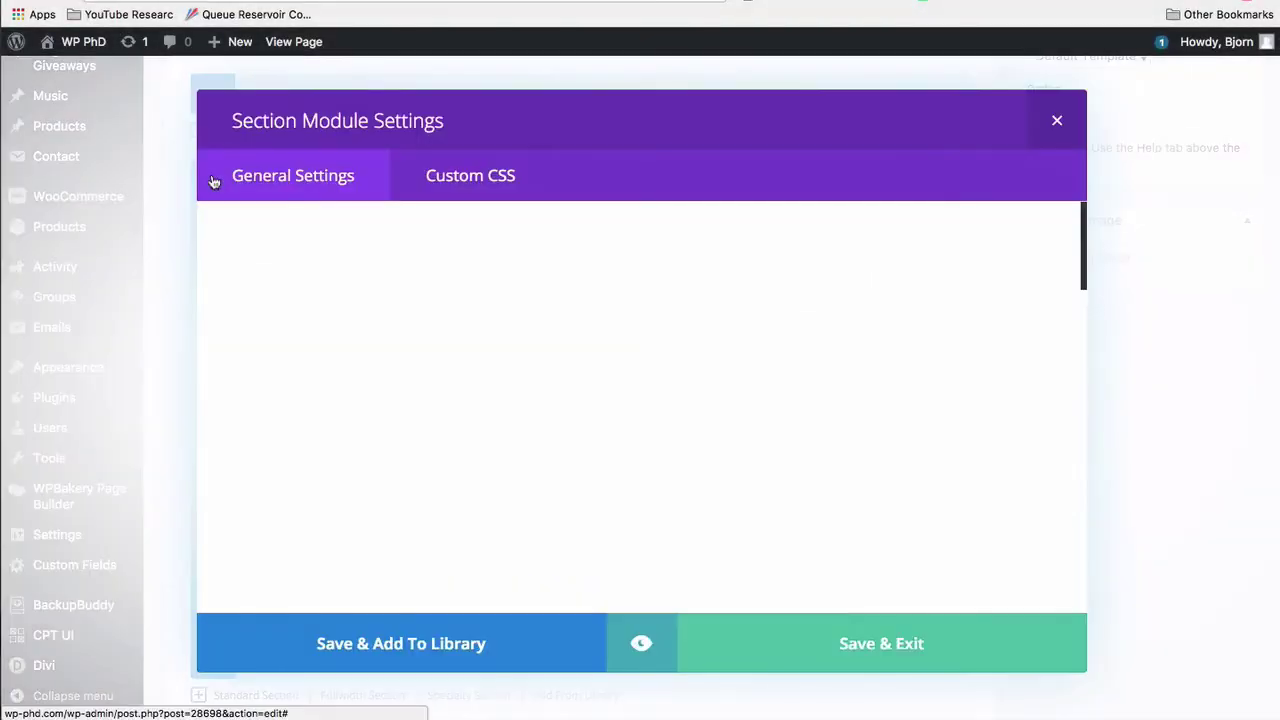
pyautogui.scroll(-20, 302, 335)
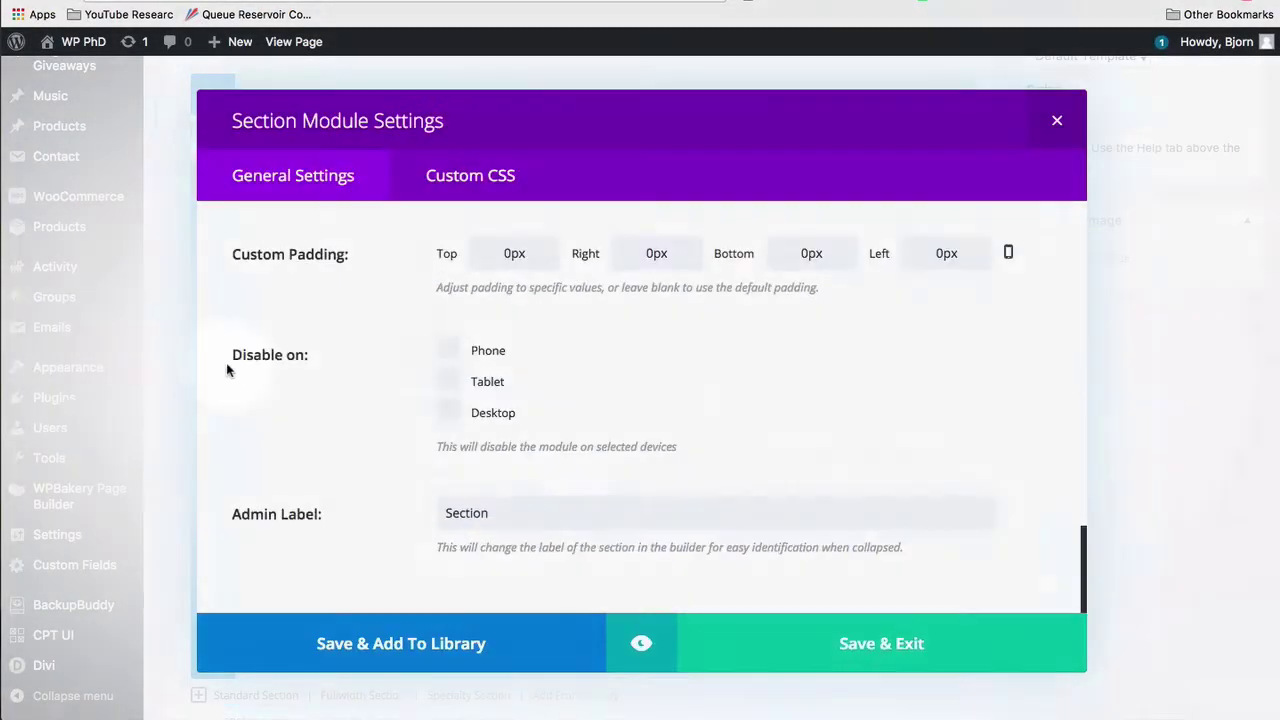
pyautogui.moveTo(228, 362); pyautogui.dragTo(329, 366)
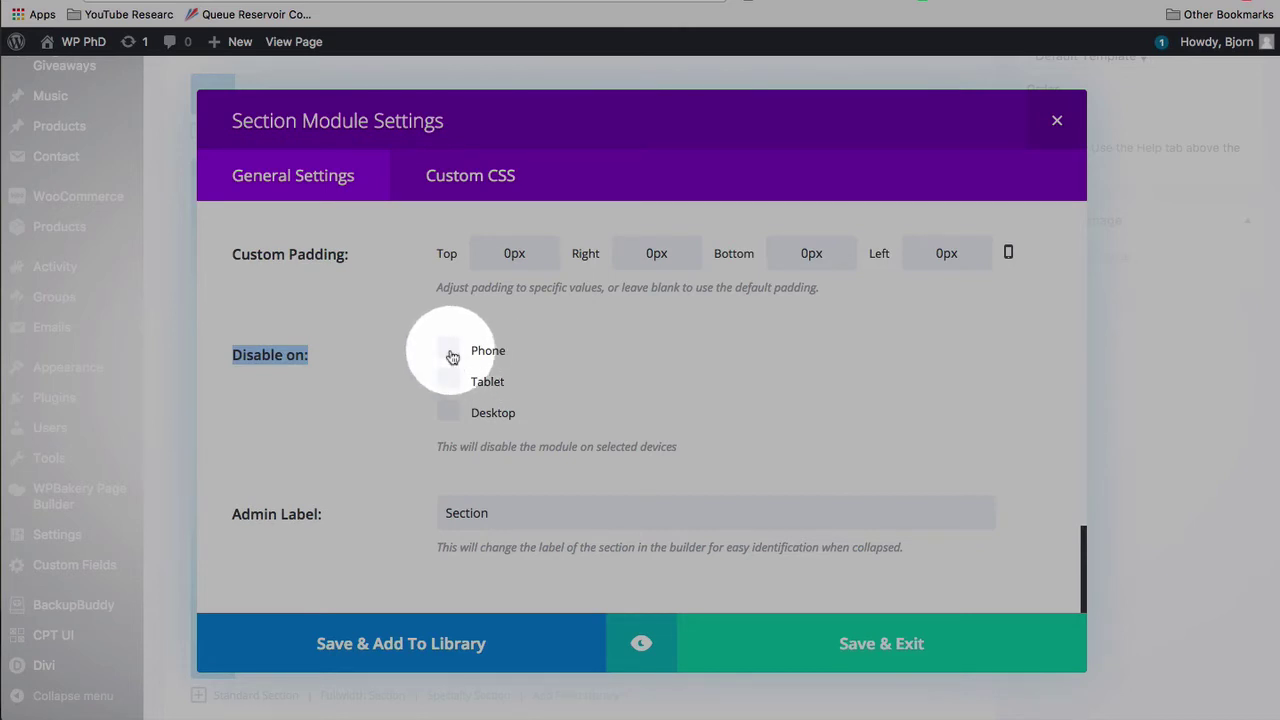
pyautogui.click(449, 350)
pyautogui.click(451, 379)
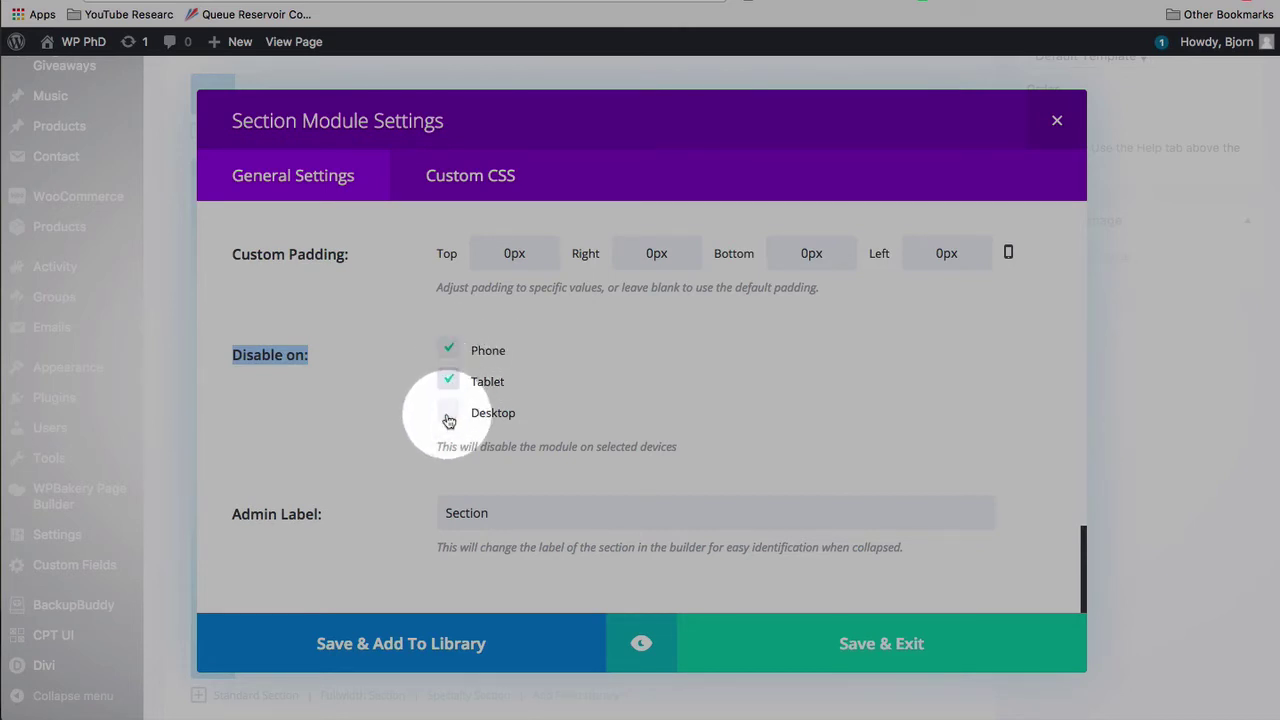
pyautogui.click(503, 508)
pyautogui.write('for desktop')
pyautogui.click(857, 648)
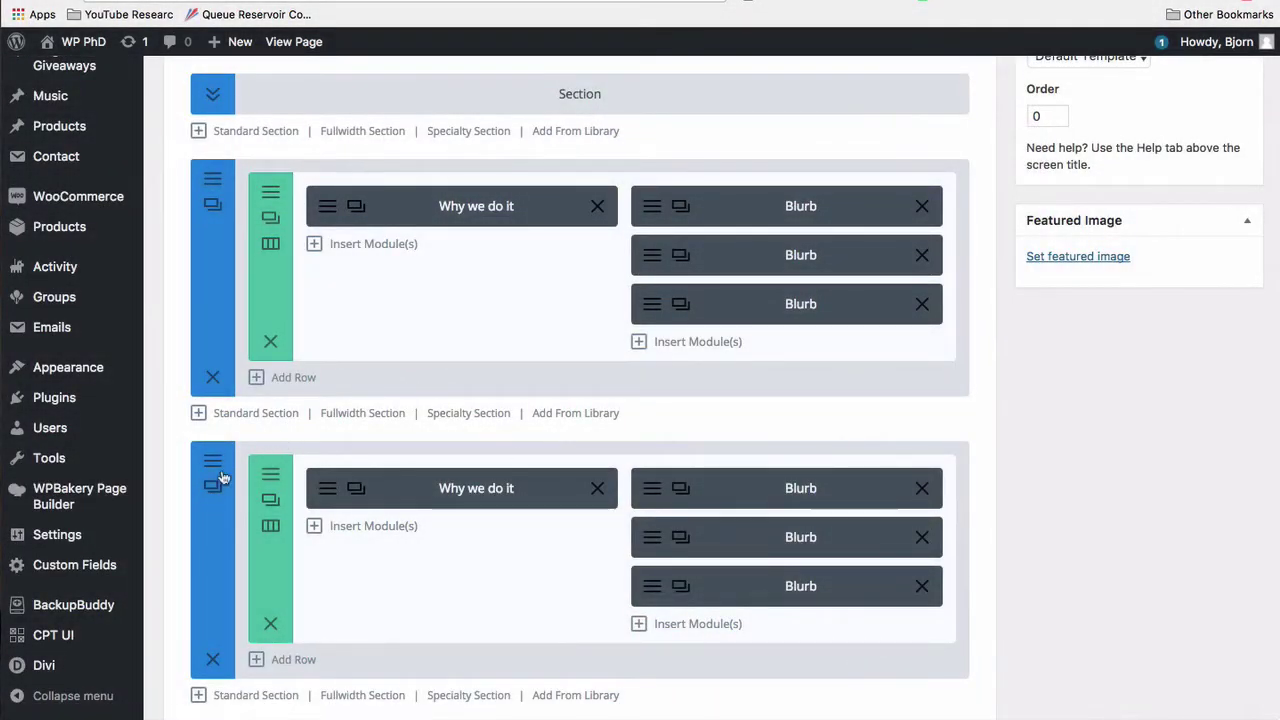
# Disable the duplicate section on desktop and label it for mobile
pyautogui.click(213, 463)
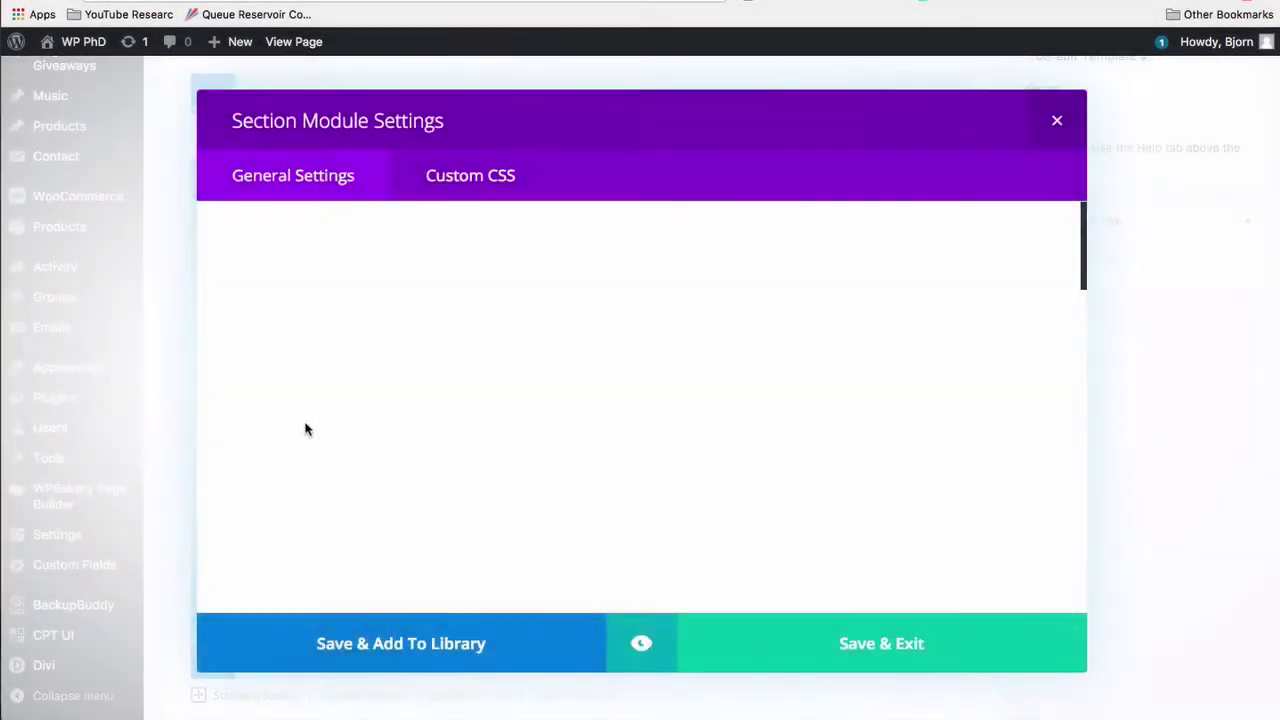
pyautogui.scroll(-10, 306, 429)
pyautogui.scroll(-5, 306, 429)
pyautogui.click(448, 410)
pyautogui.click(500, 513)
pyautogui.write('section for mobile')
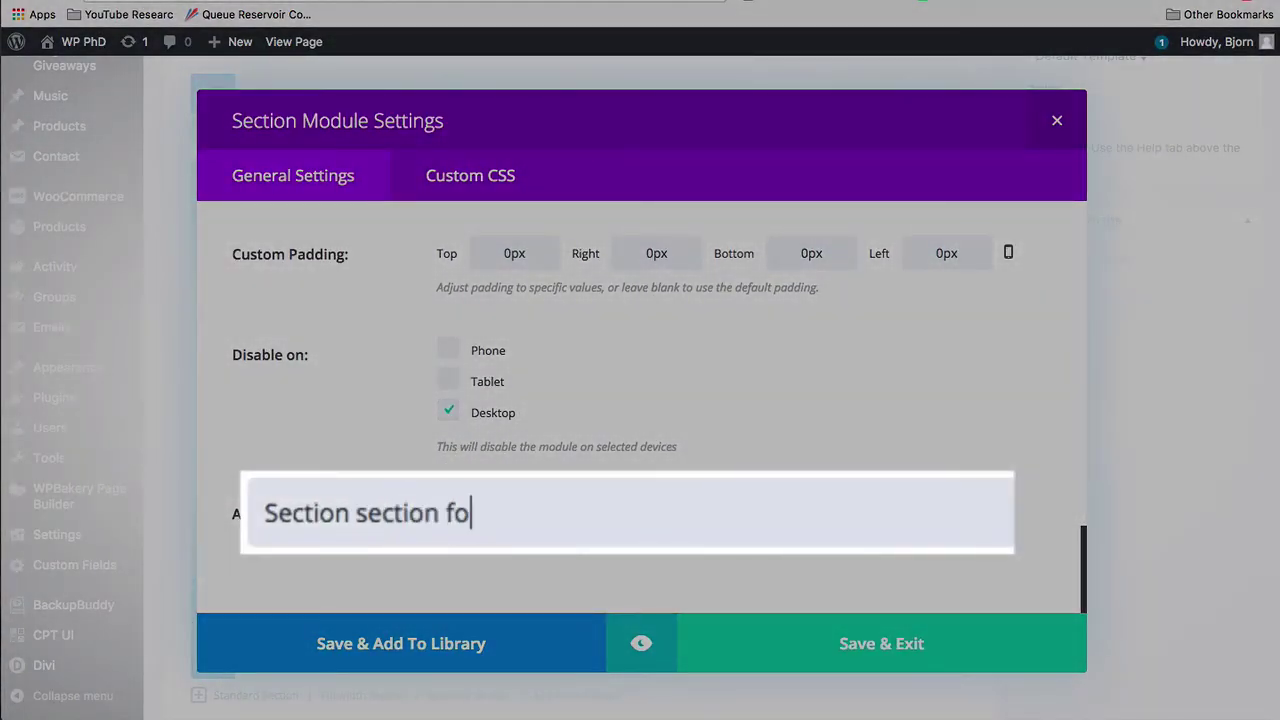
pyautogui.click(826, 637)
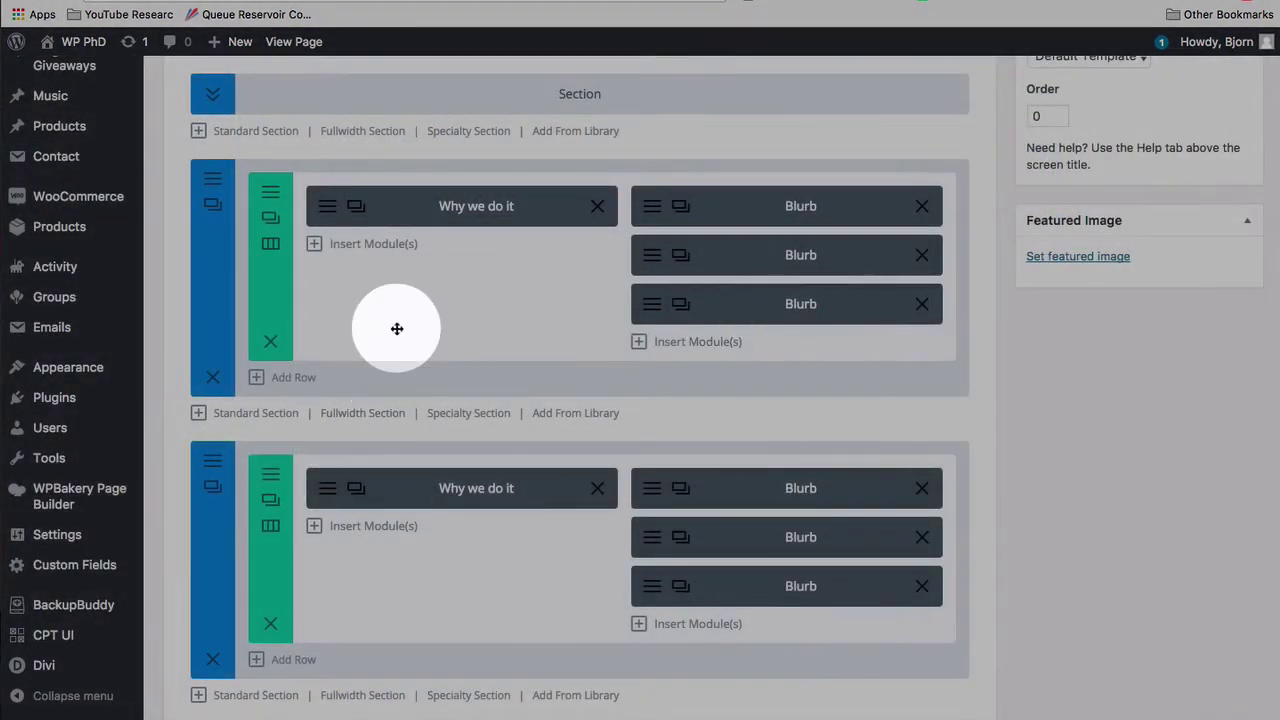
# Collapse both the desktop and mobile sections into compact titled bars
pyautogui.rightClick(218, 280)
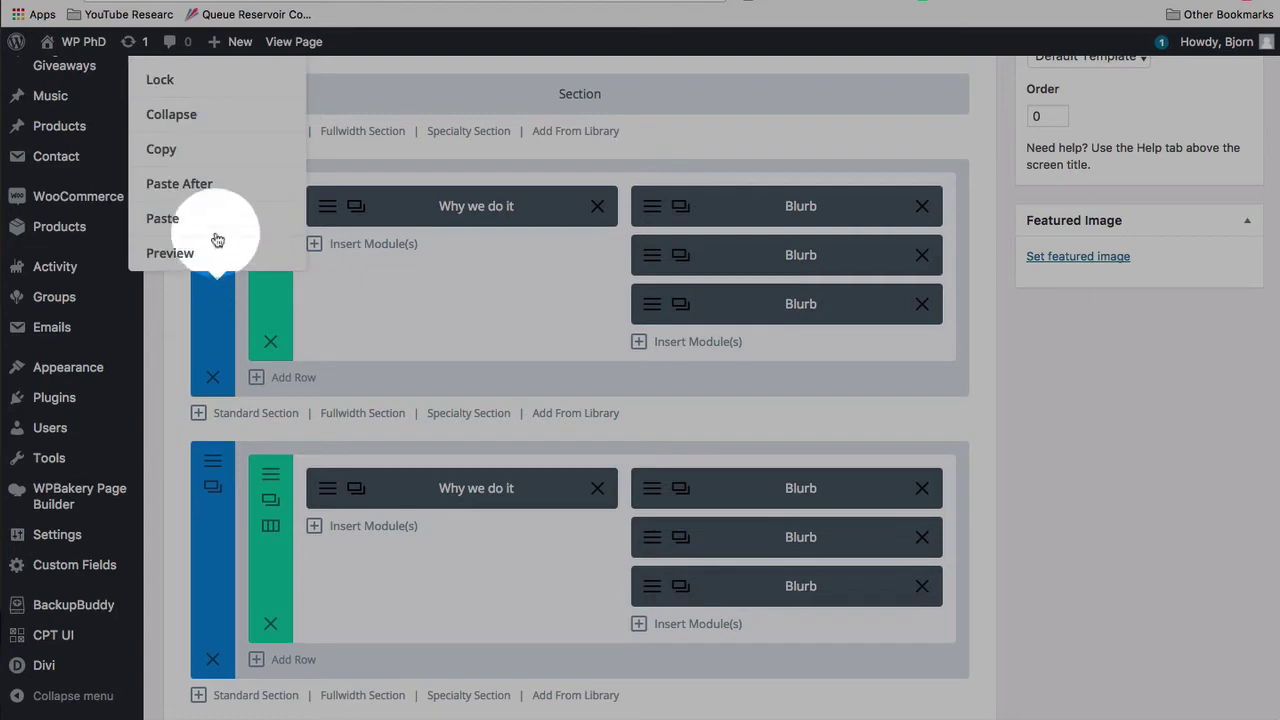
pyautogui.click(190, 116)
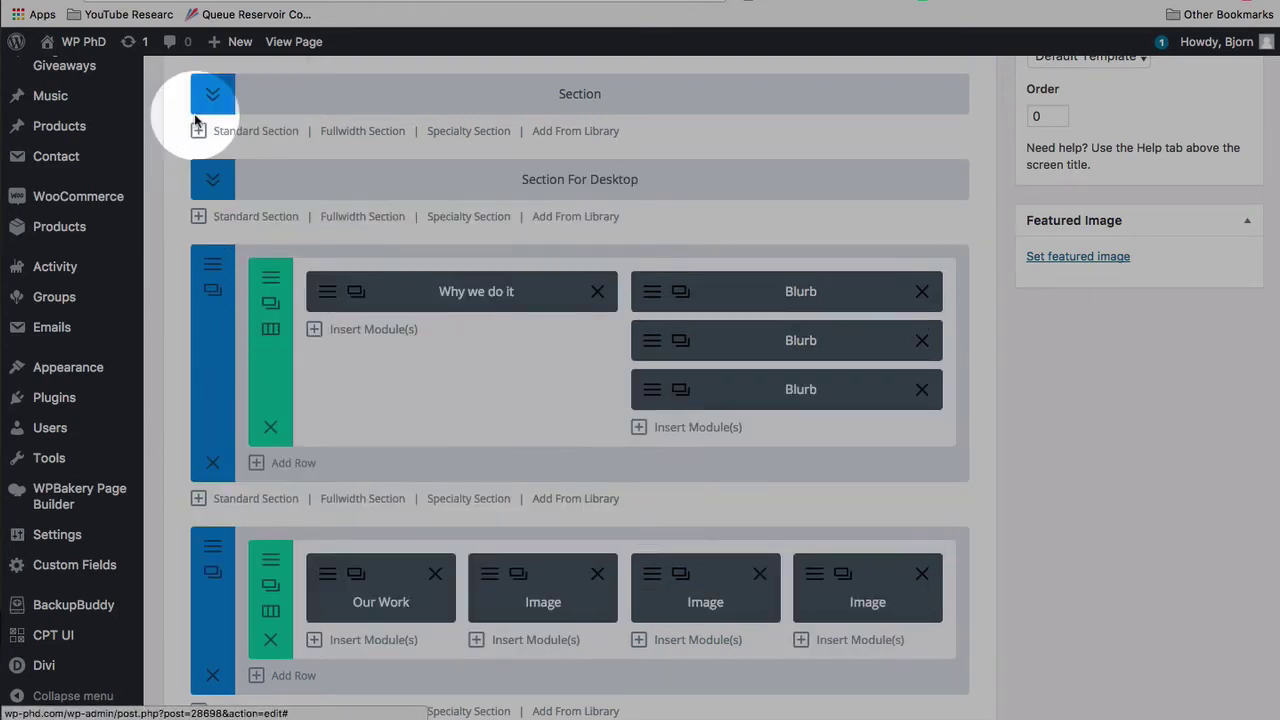
pyautogui.rightClick(205, 323)
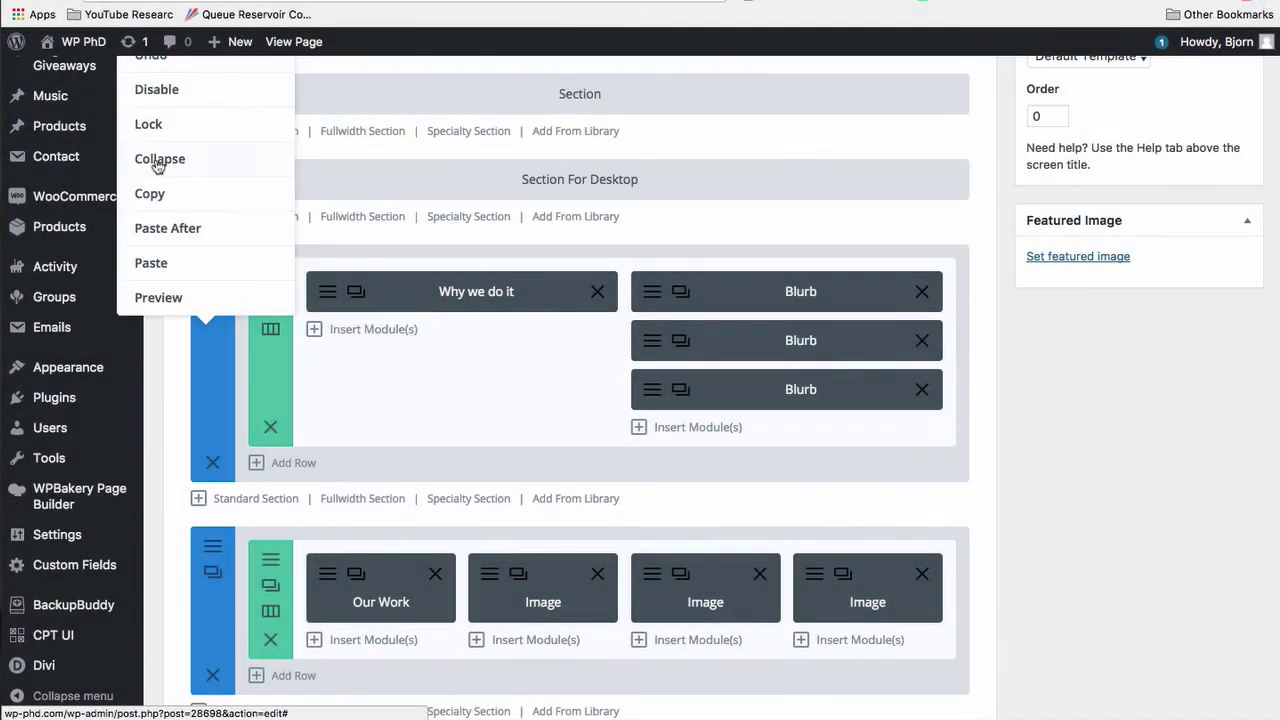
pyautogui.click(190, 158)
pyautogui.scroll(1, 495, 335)
pyautogui.scroll(2, 495, 335)
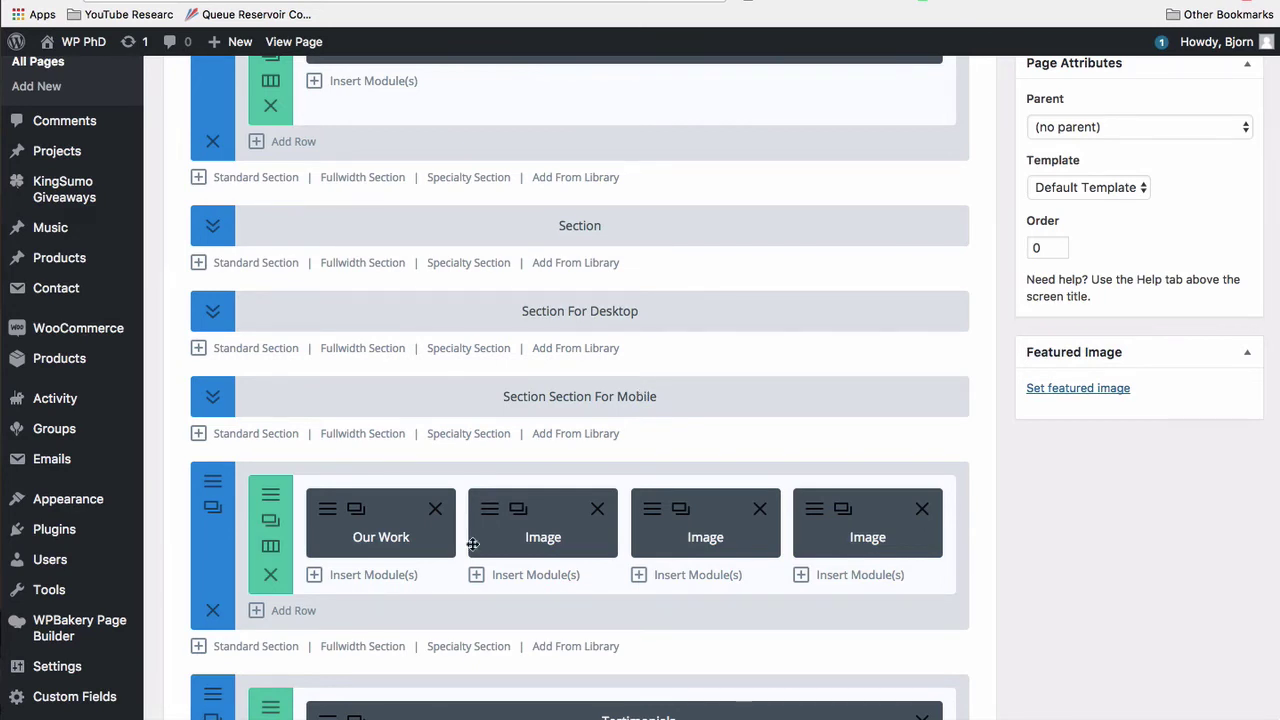
# Insert a Code module below Our Work and set its admin label to 'Special Social Sharing'
pyautogui.scroll(-2, 472, 544)
pyautogui.click(355, 468)
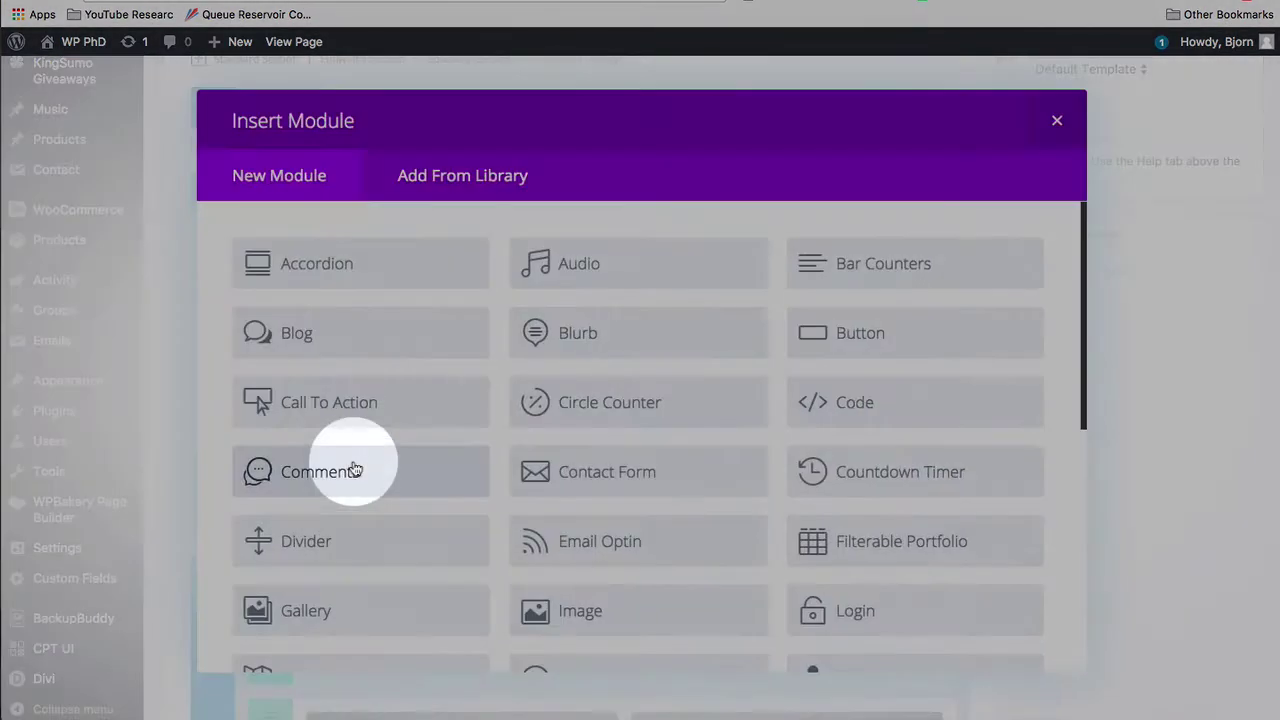
pyautogui.click(884, 407)
pyautogui.click(557, 306)
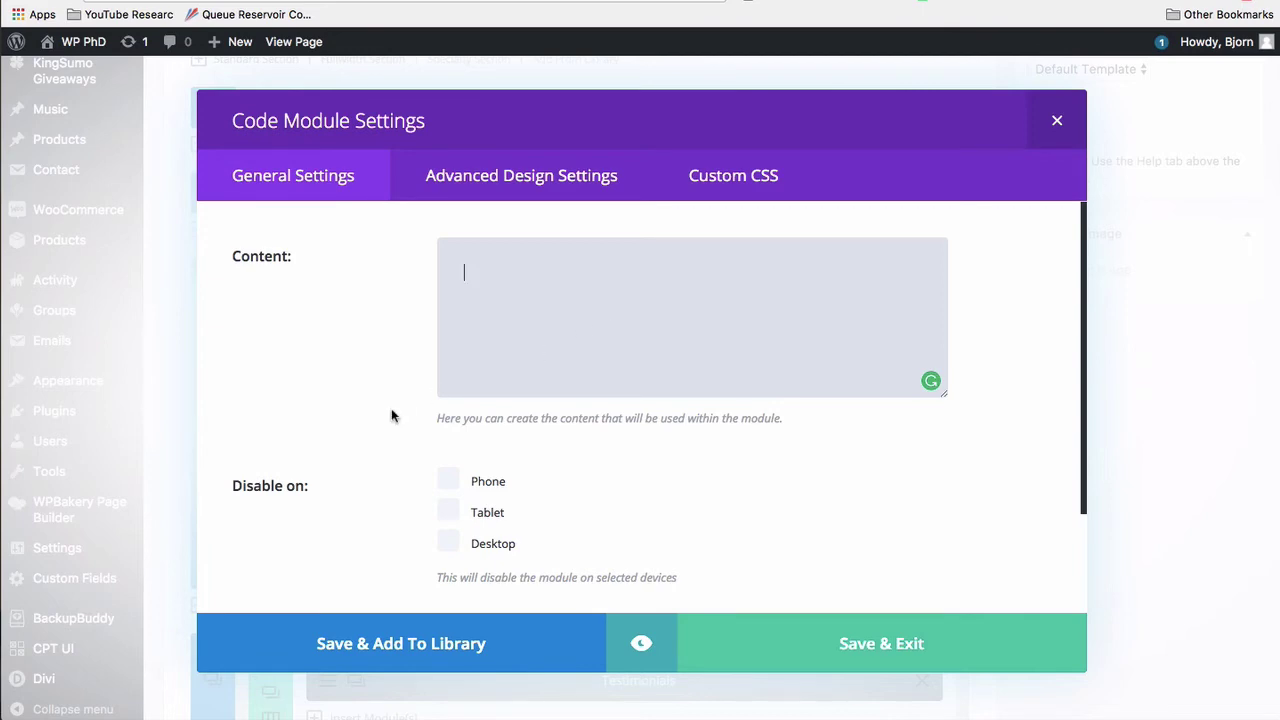
pyautogui.scroll(-3, 395, 414)
pyautogui.press('super+a')
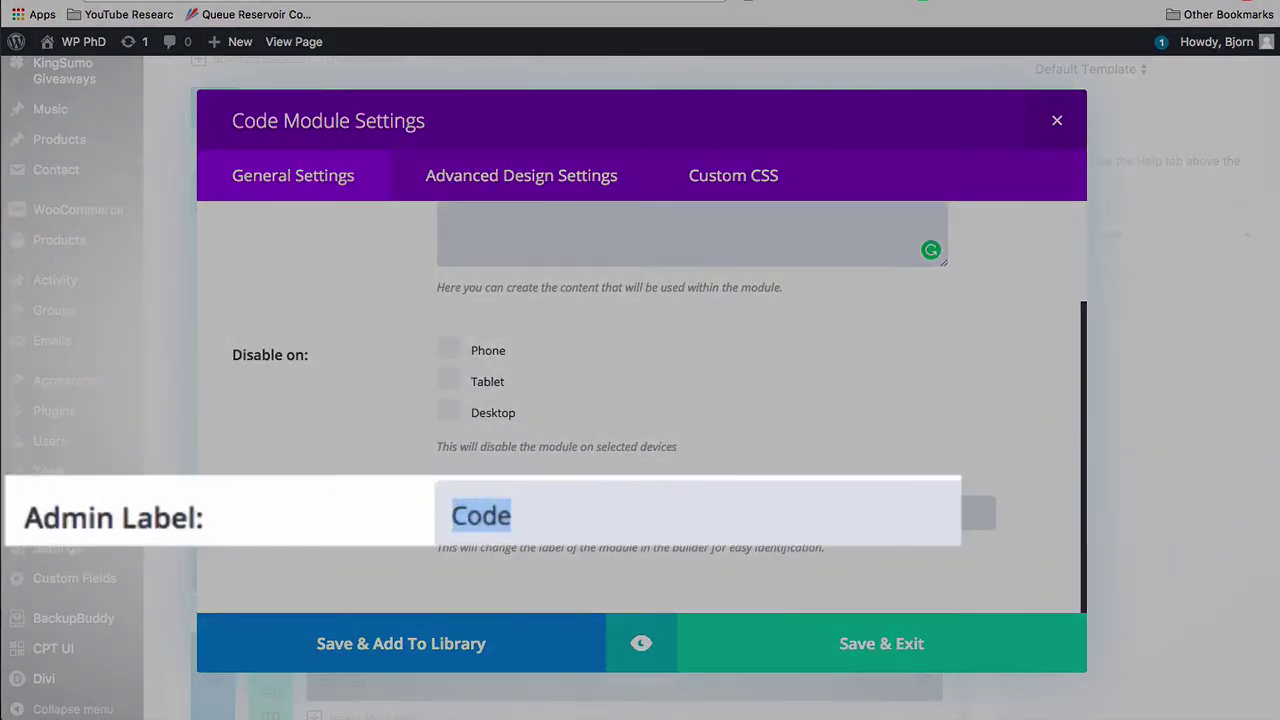
pyautogui.write('Special Soci')
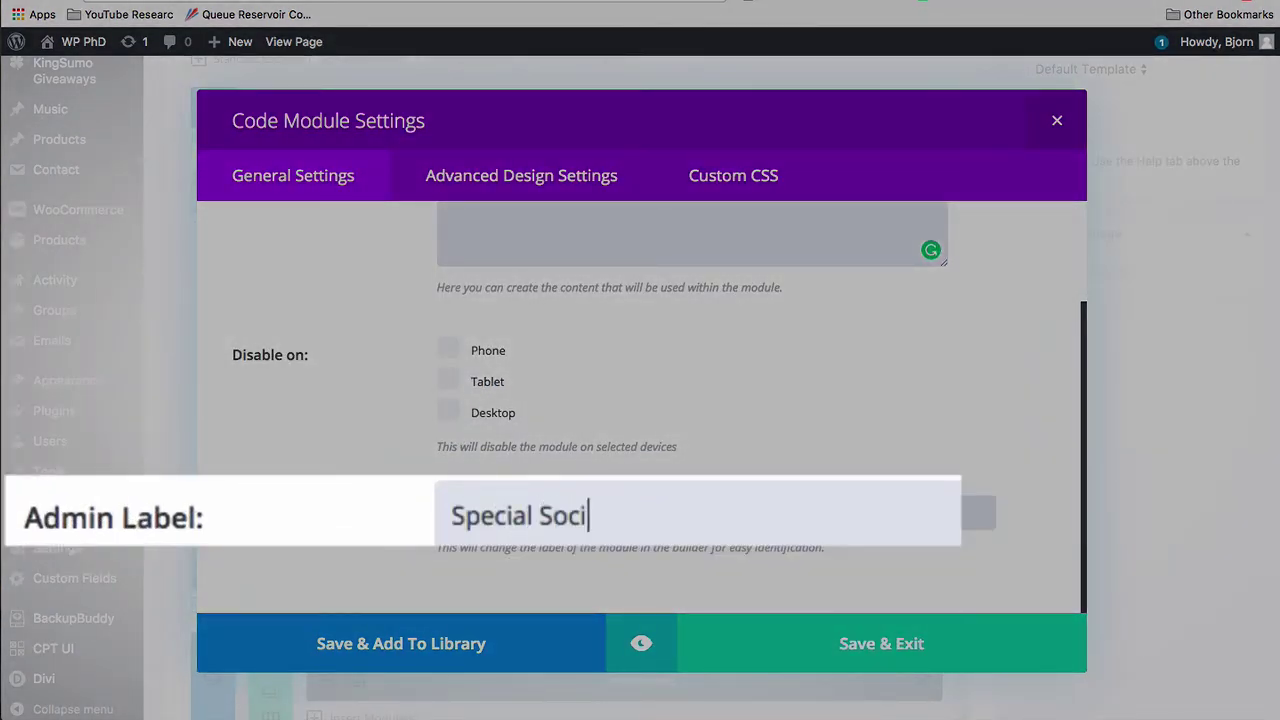
pyautogui.write('al Sharing')
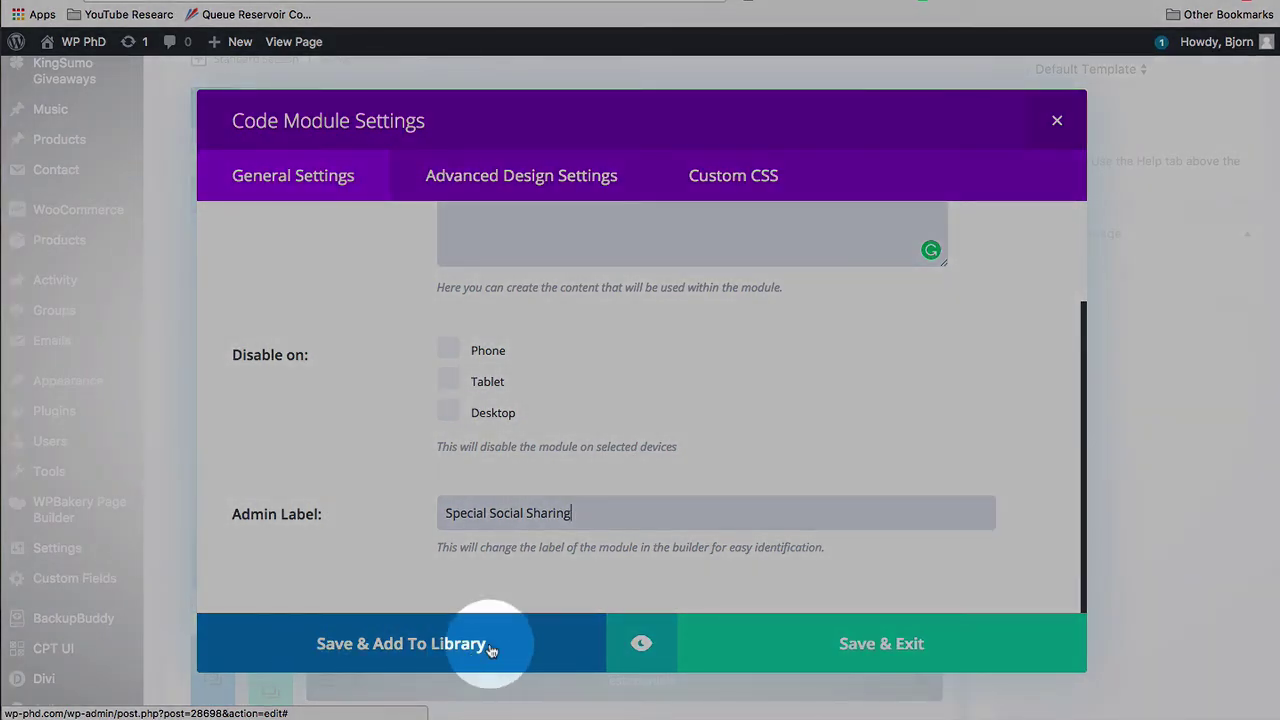
# Add the Code module to the Divi Library with template name 'Special Social Sharing'
pyautogui.click(491, 648)
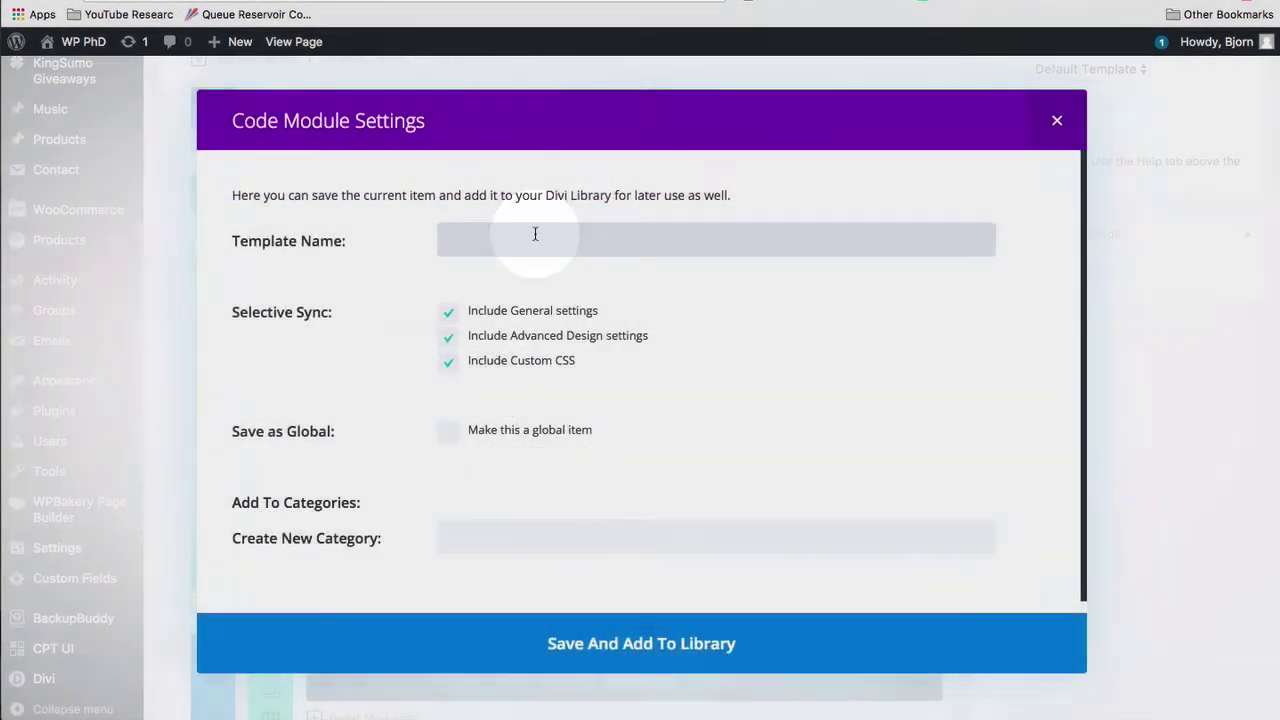
pyautogui.click(535, 234)
pyautogui.write('Special Social Sharing')
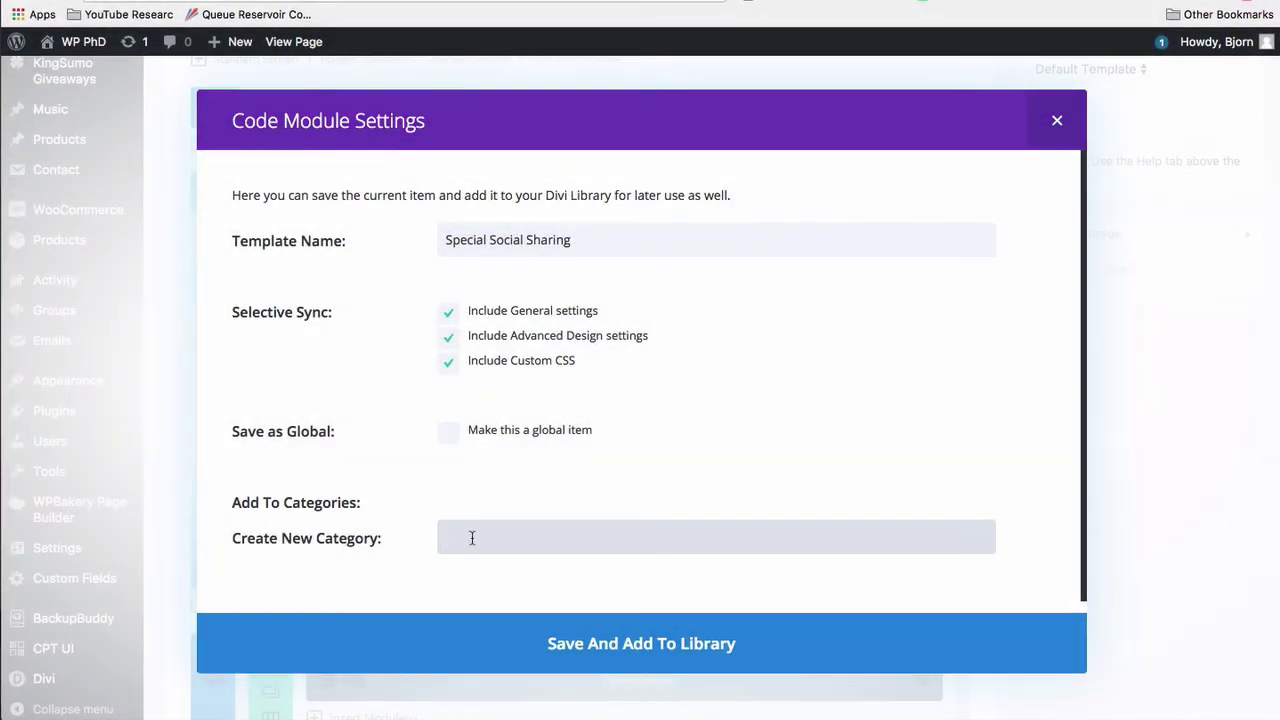
pyautogui.click(471, 536)
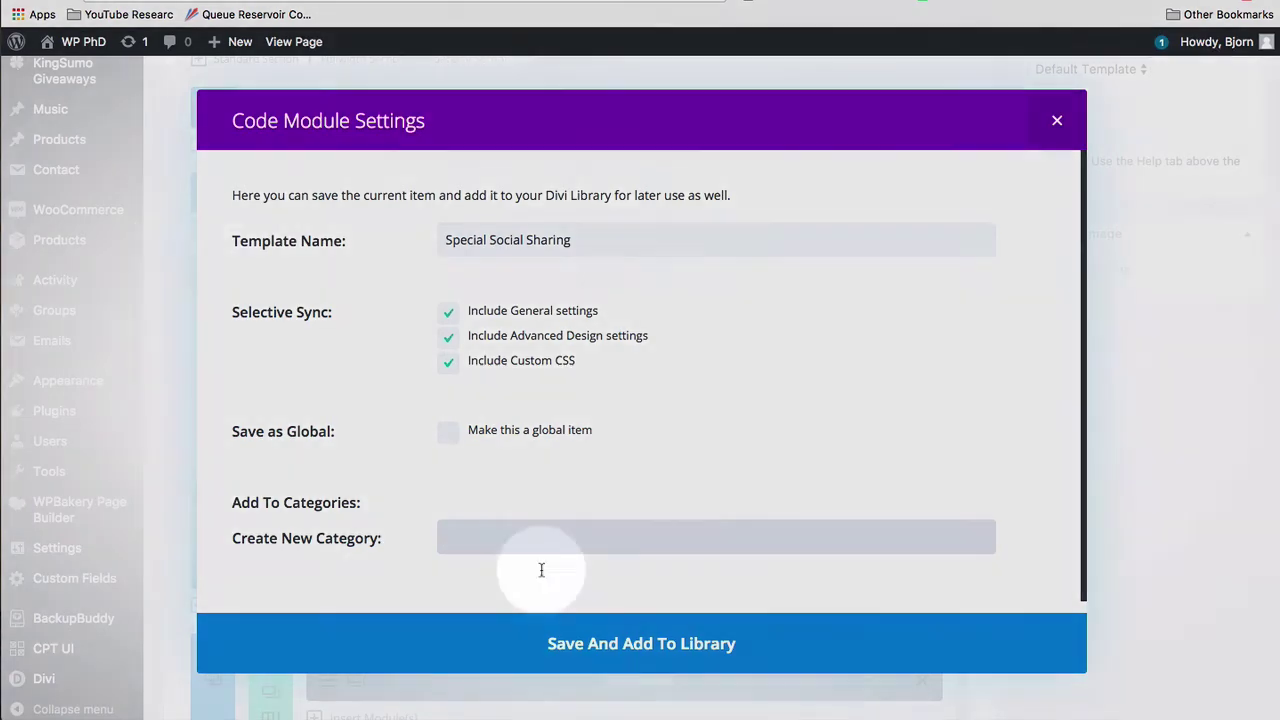
pyautogui.click(553, 648)
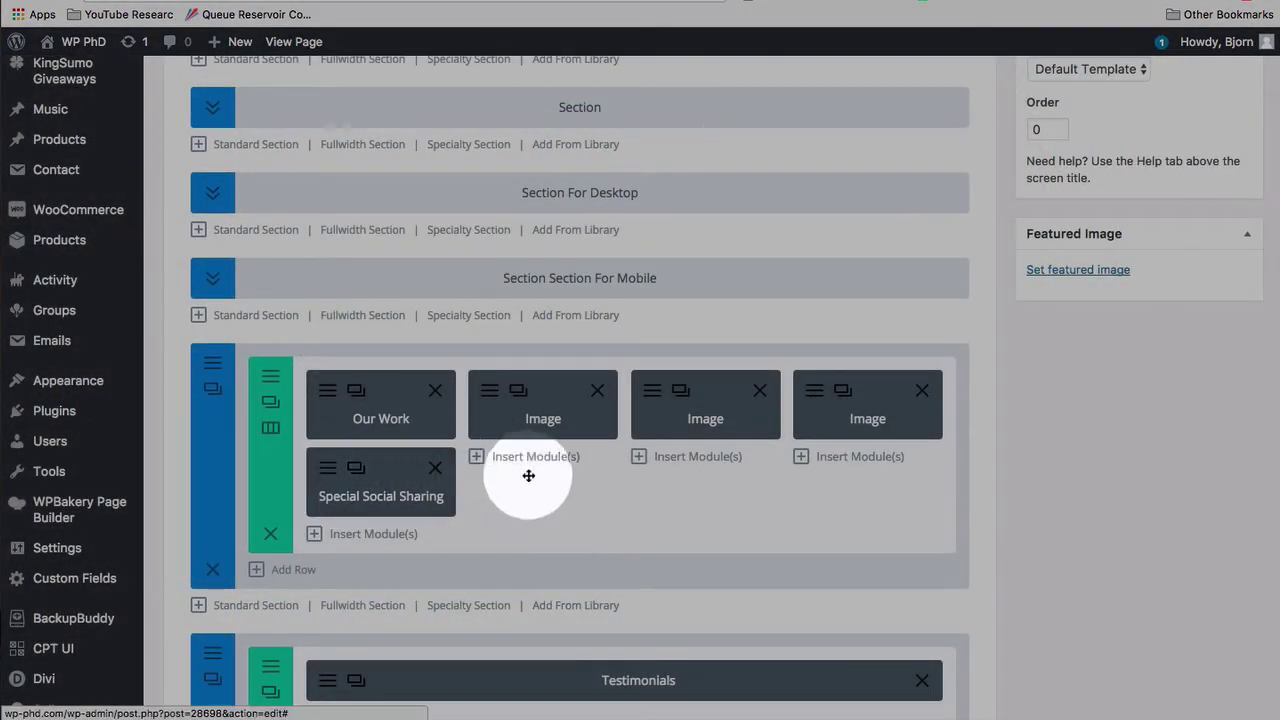
# Insert the Special Social Sharing library module below the right-hand Testimonial
pyautogui.scroll(-5, 539, 479)
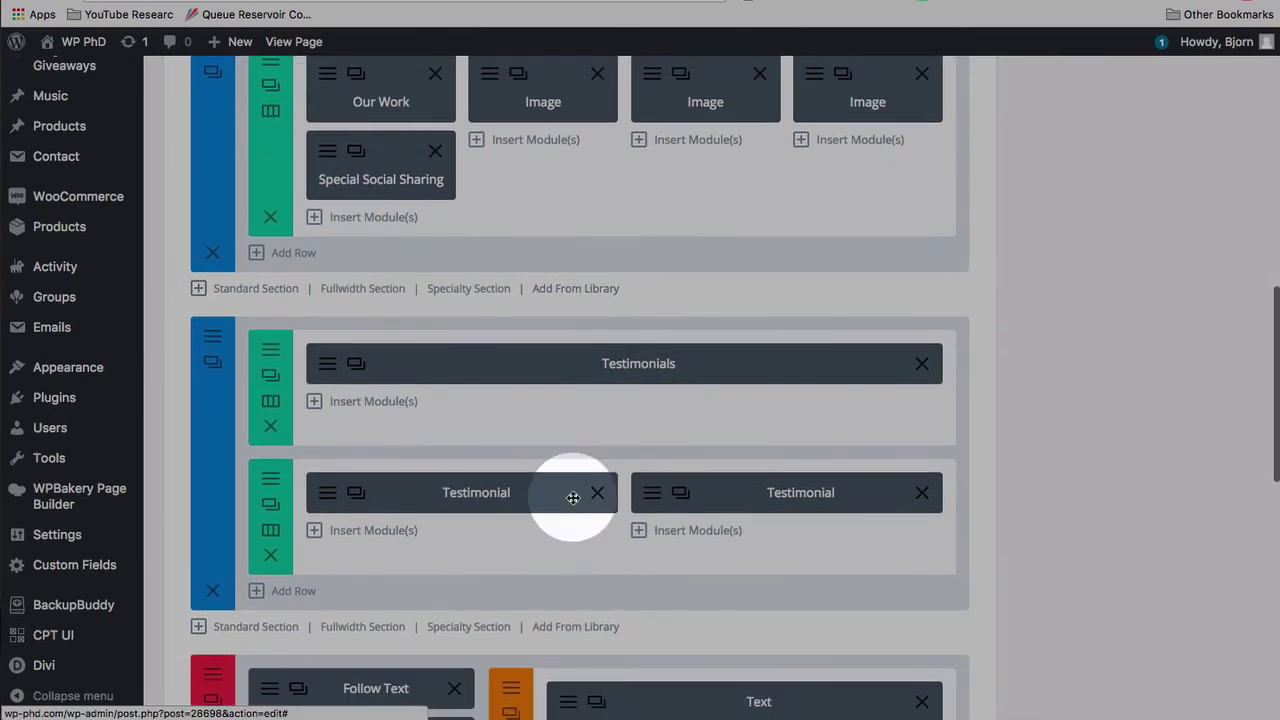
pyautogui.scroll(-1, 573, 497)
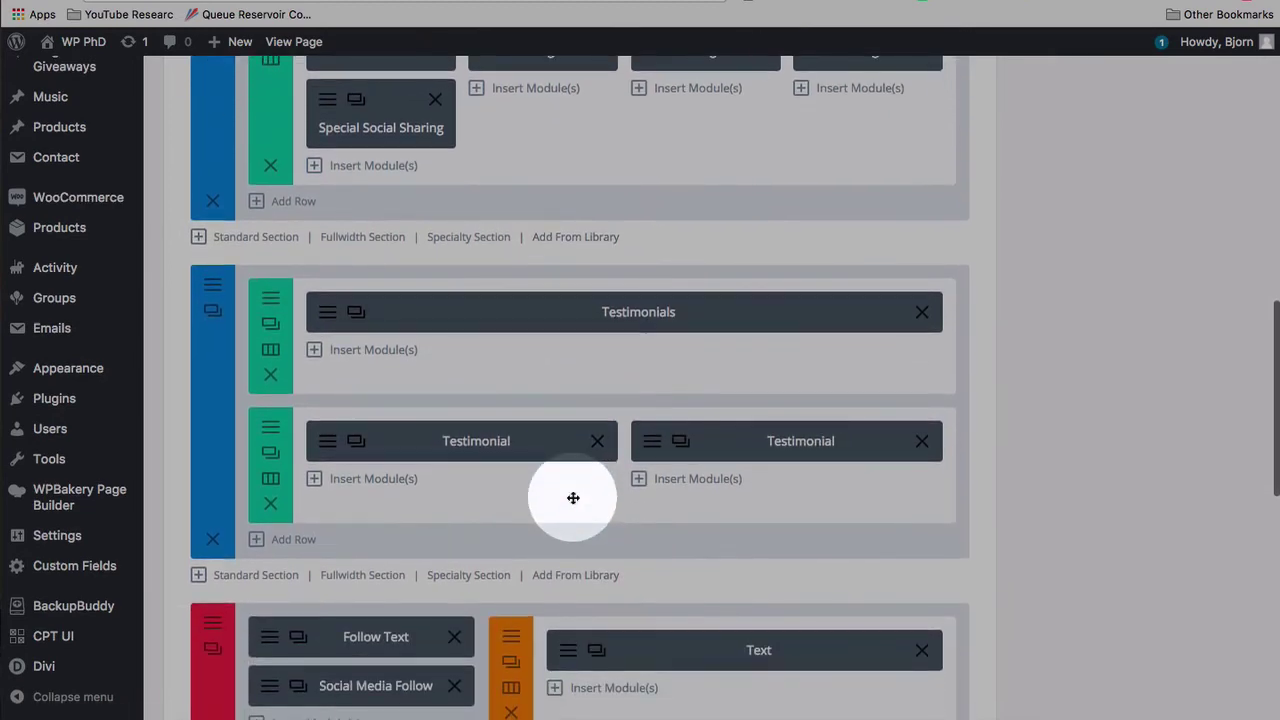
pyautogui.click(689, 482)
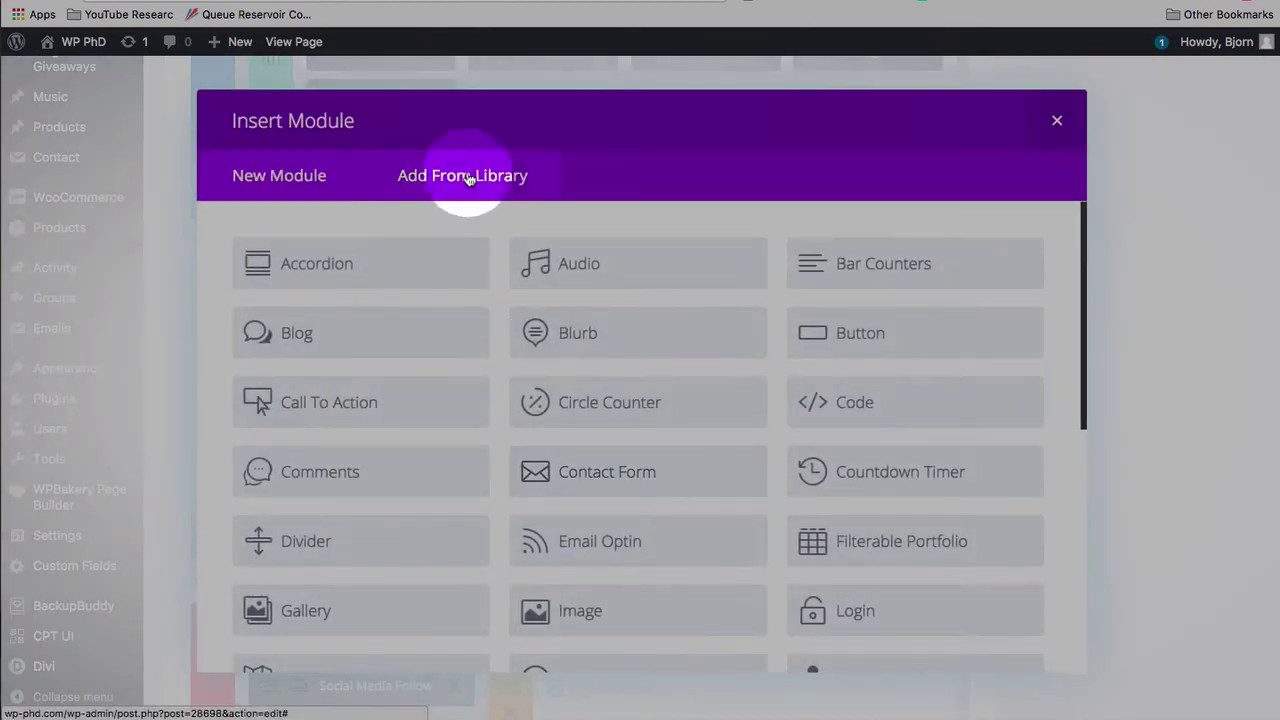
pyautogui.click(473, 179)
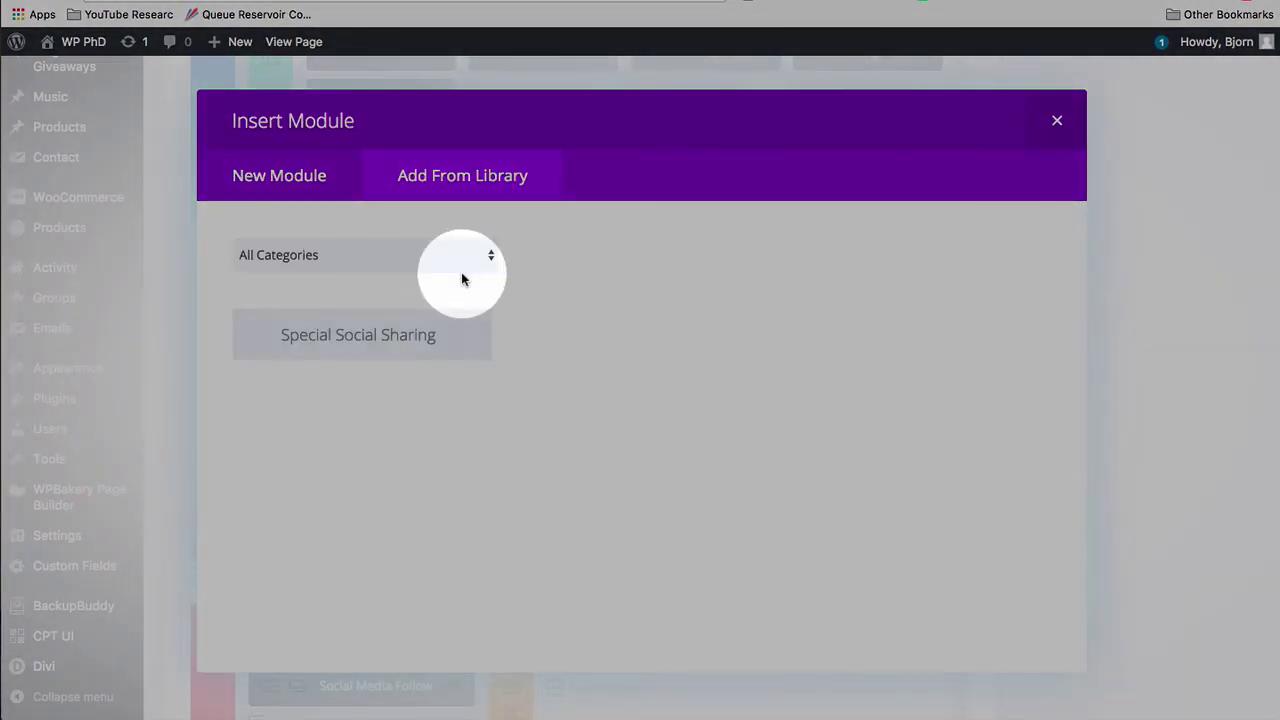
pyautogui.click(333, 341)
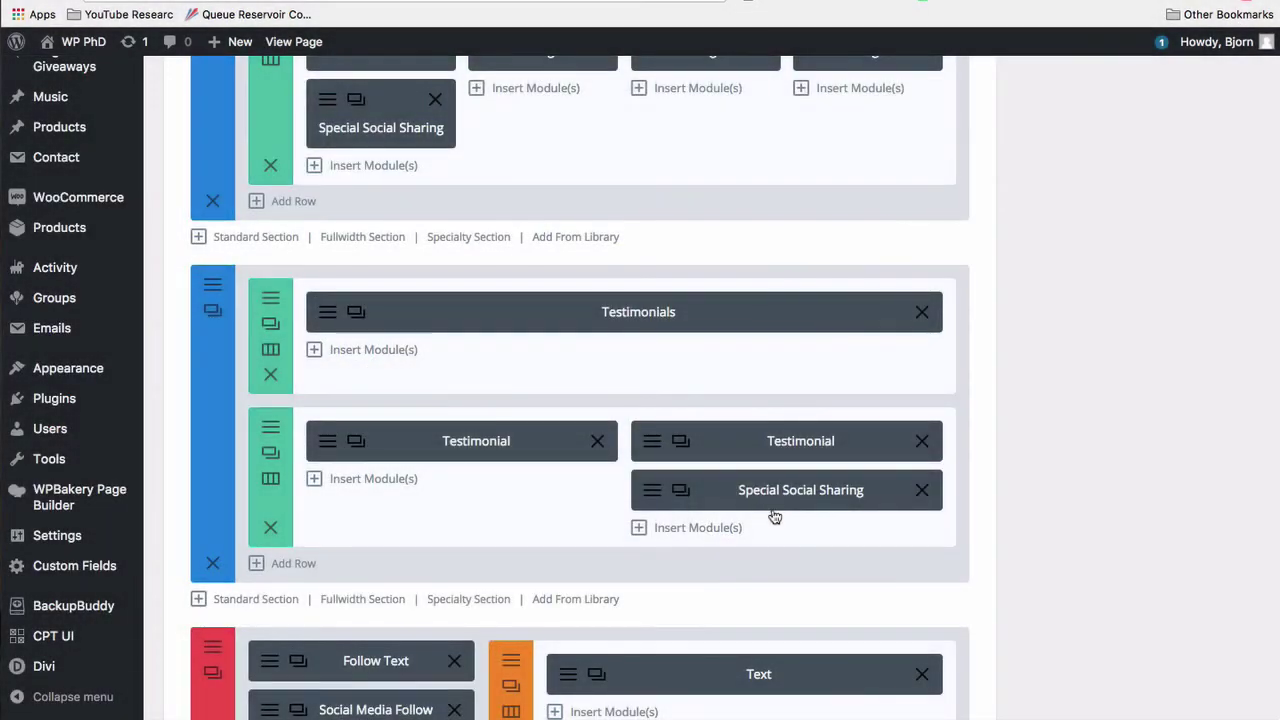
pyautogui.click(776, 505)
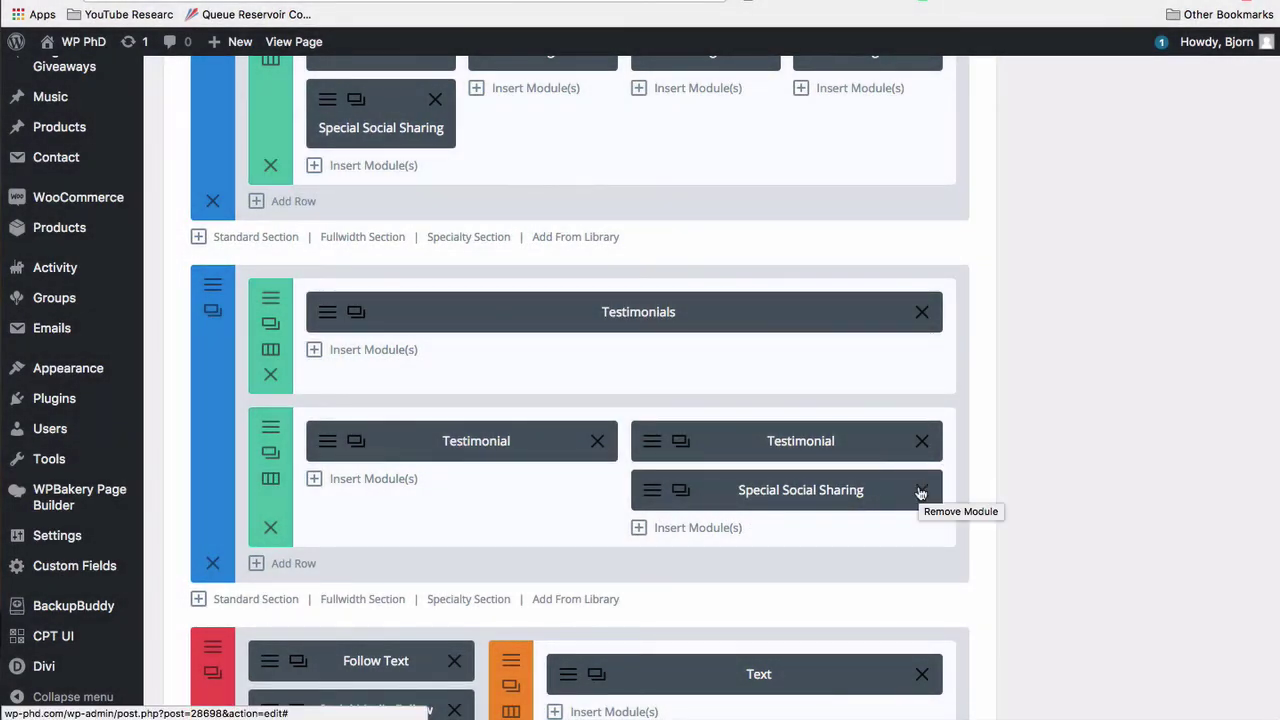
# Delete the Special Social Sharing copy and save the right Testimonial as global library item 'Testimonial'
pyautogui.click(920, 489)
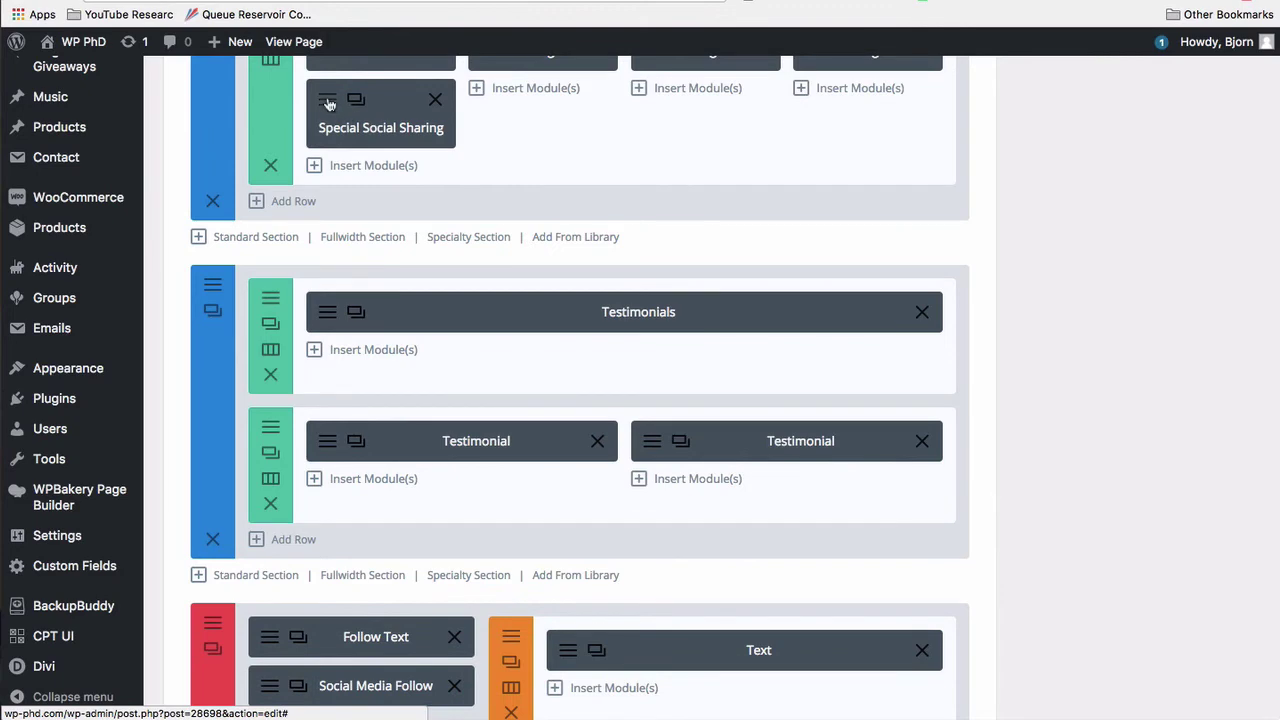
pyautogui.click(649, 443)
pyautogui.scroll(-15, 383, 397)
pyautogui.scroll(-10, 383, 397)
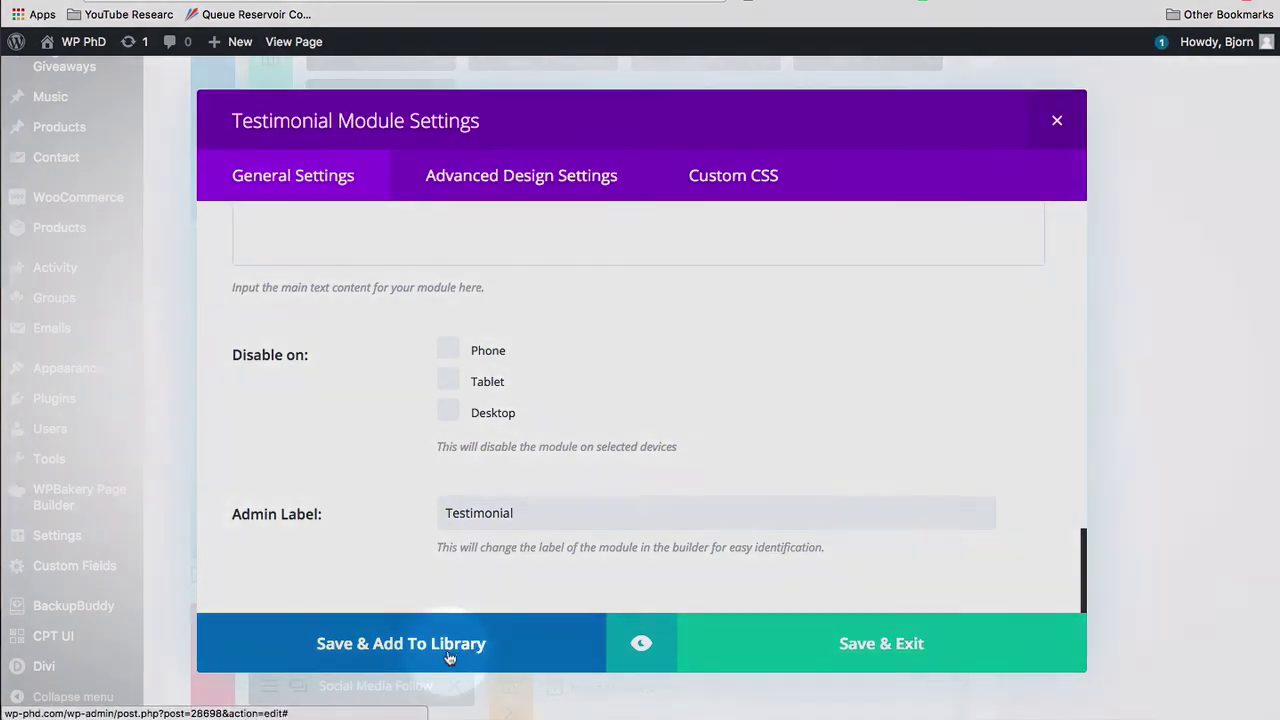
pyautogui.click(429, 643)
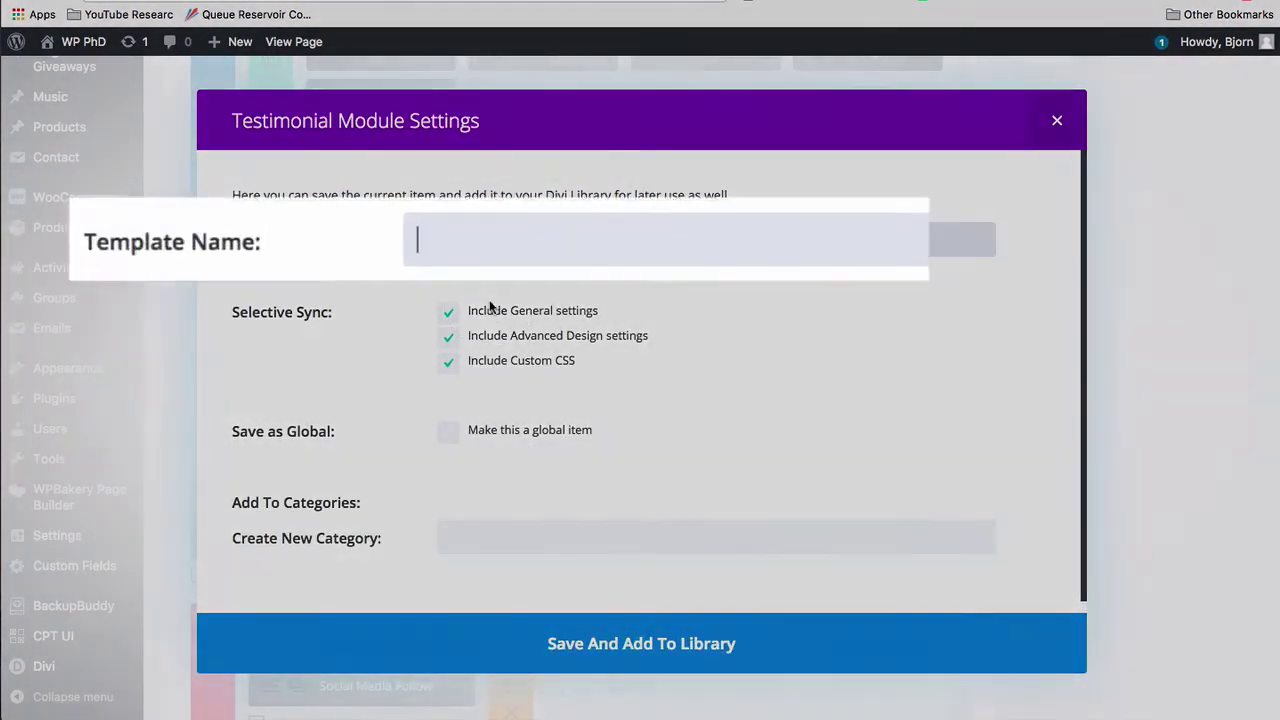
pyautogui.write('Testimonial')
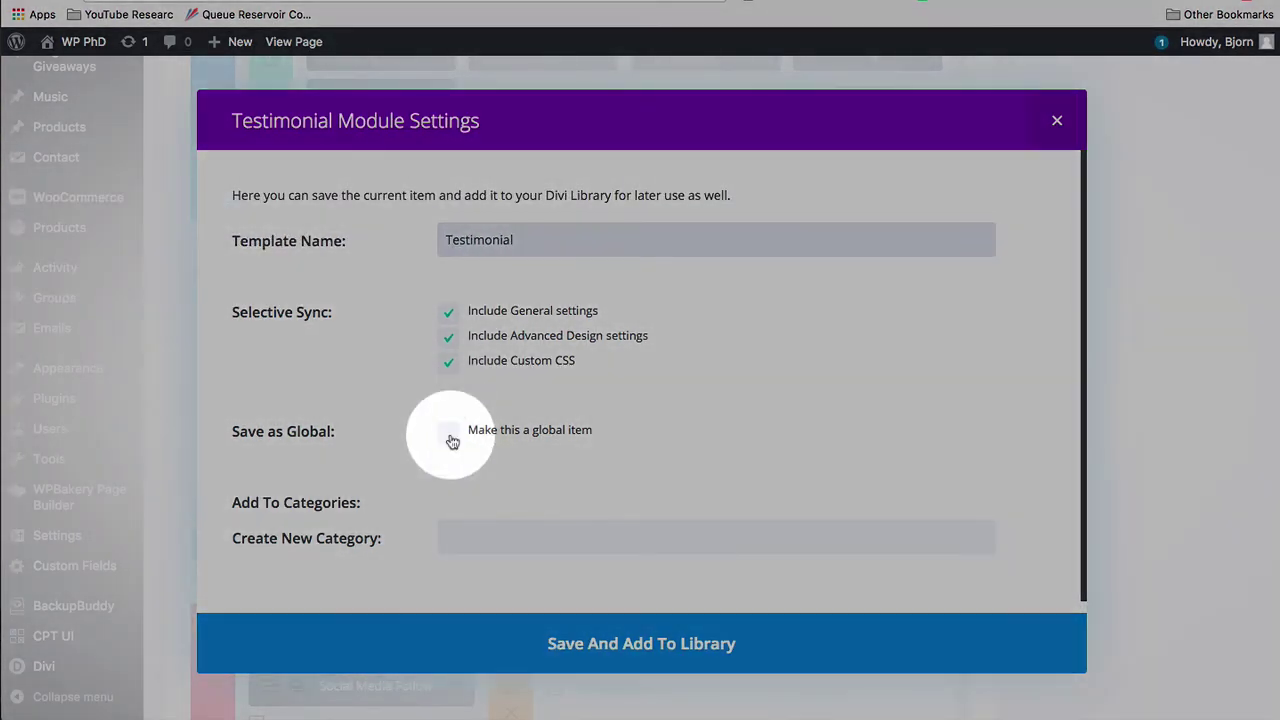
pyautogui.click(450, 436)
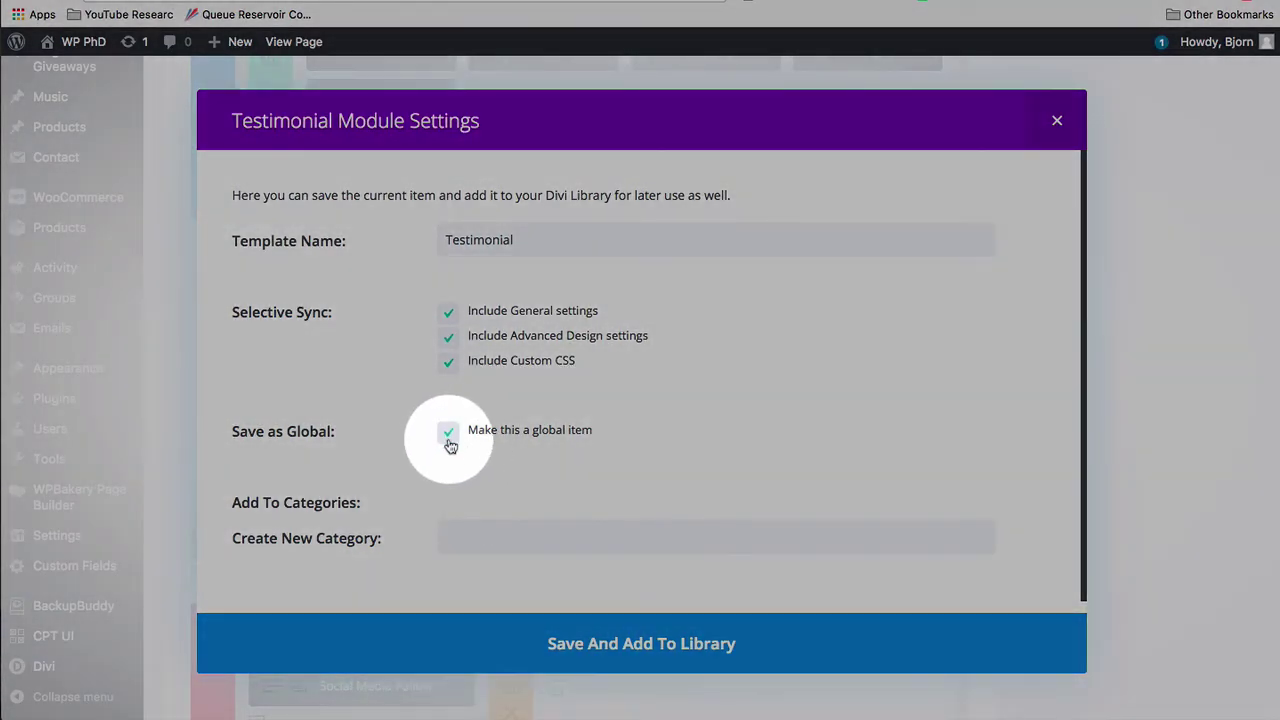
pyautogui.click(594, 650)
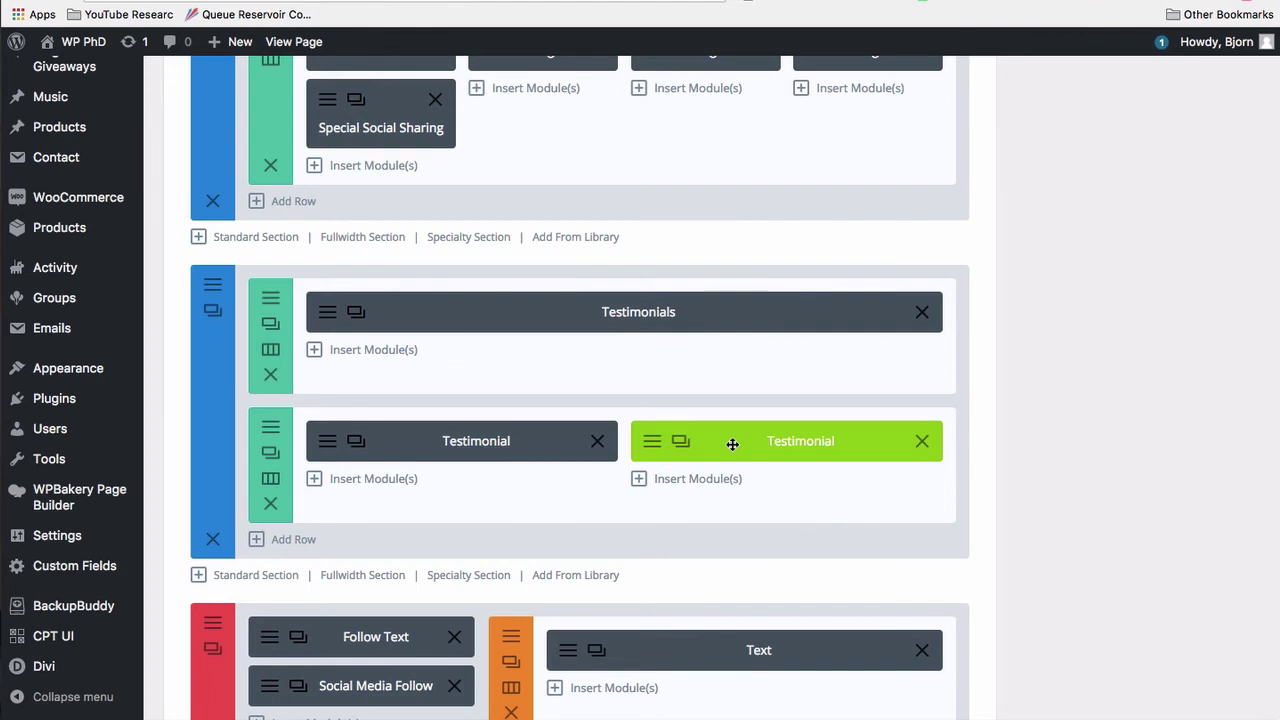
pyautogui.scroll(-3, 732, 444)
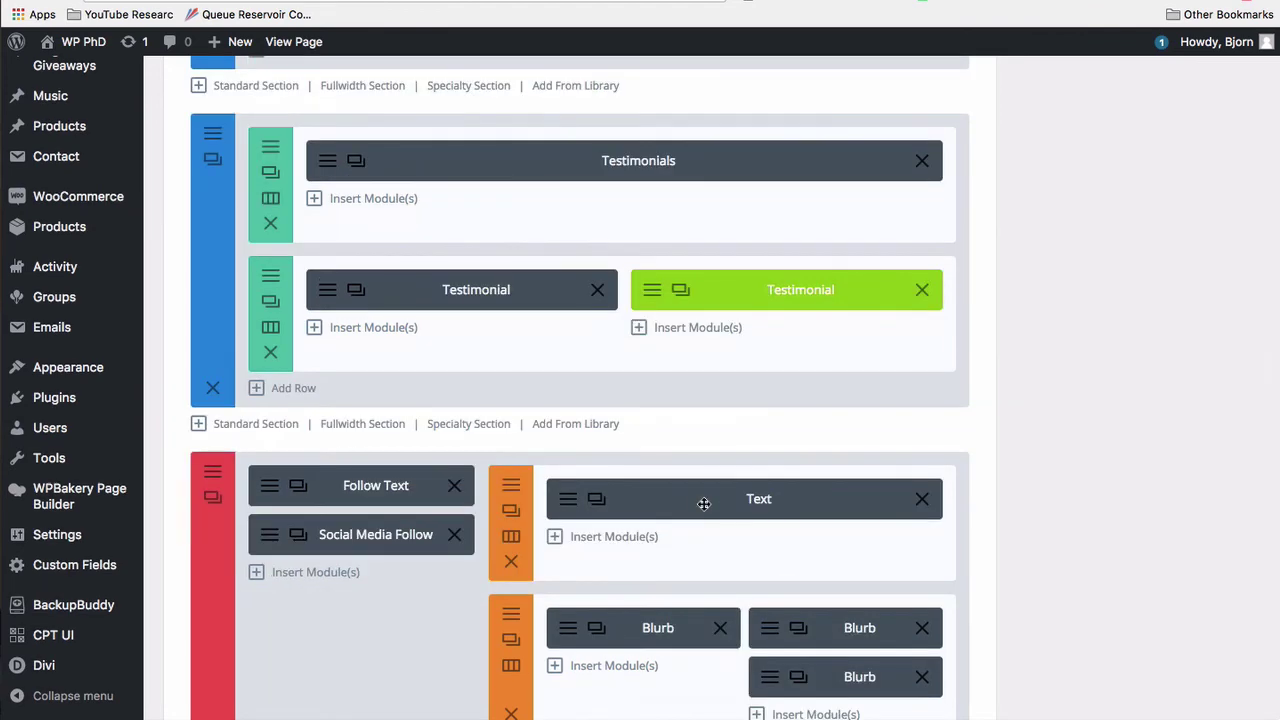
pyautogui.moveTo(703, 500); pyautogui.dragTo(392, 291)
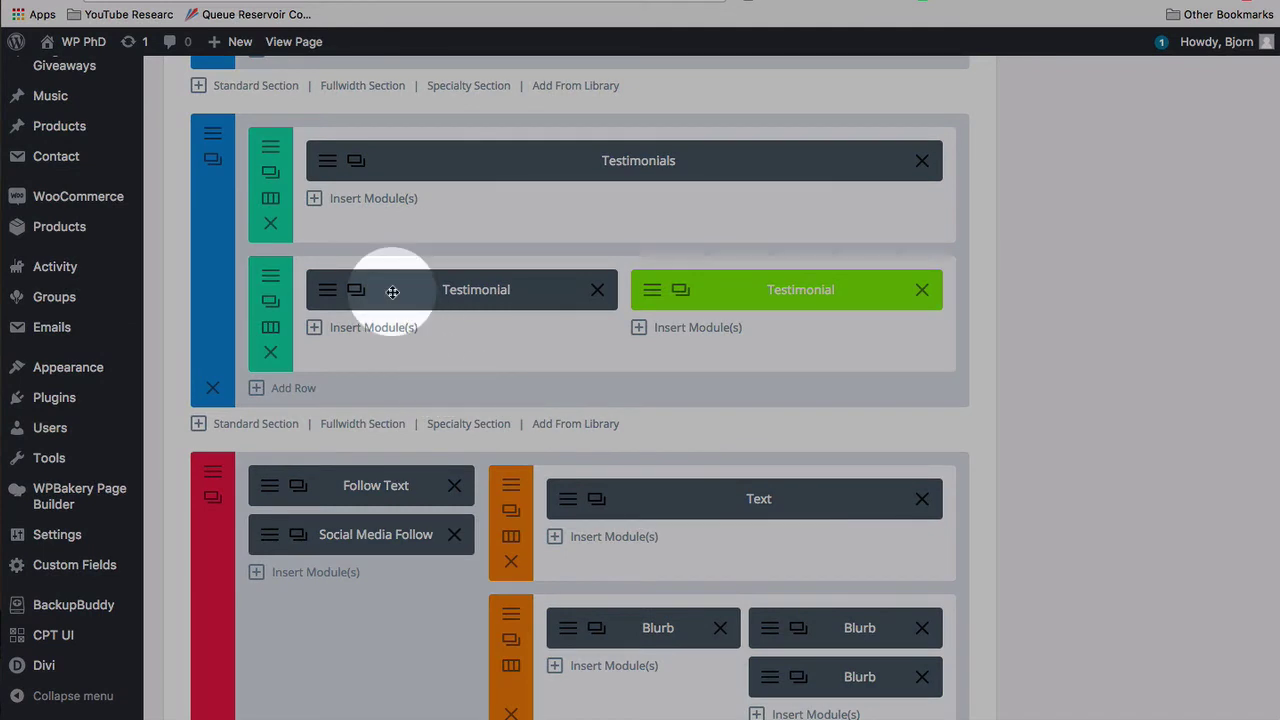
pyautogui.rightClick(392, 291)
pyautogui.scroll(2, 392, 291)
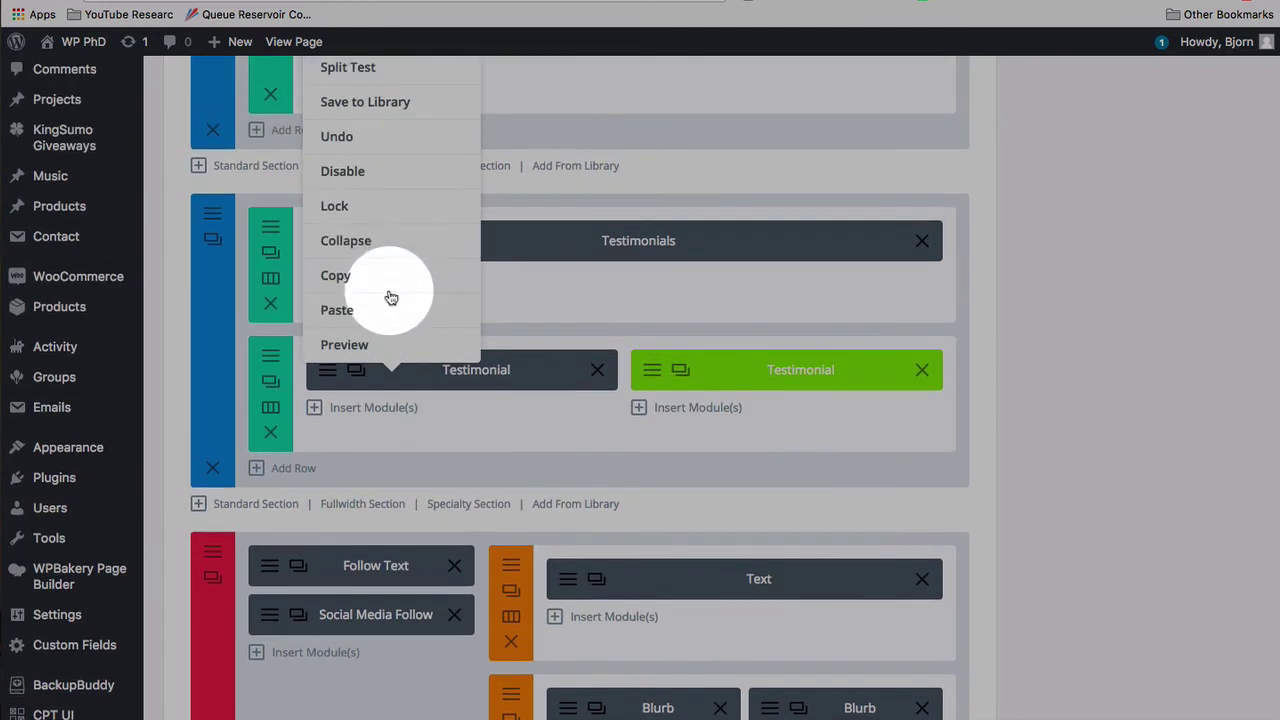
pyautogui.click(349, 208)
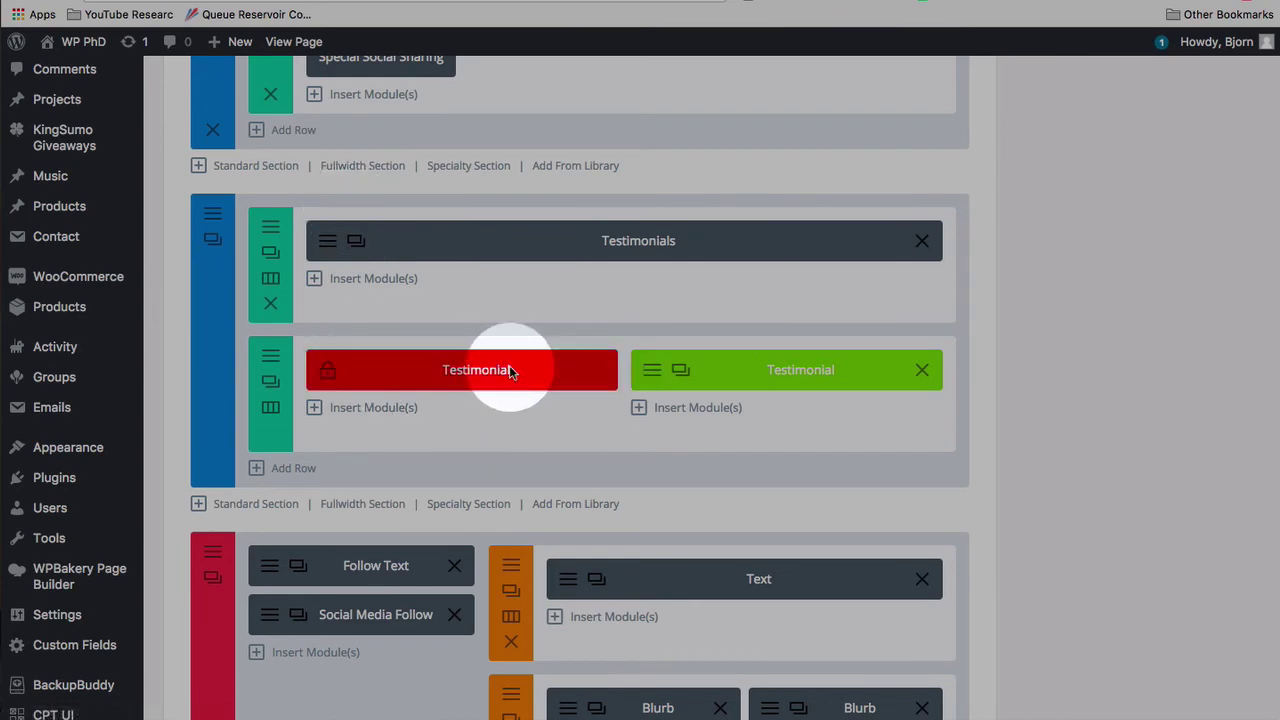
pyautogui.click(433, 400)
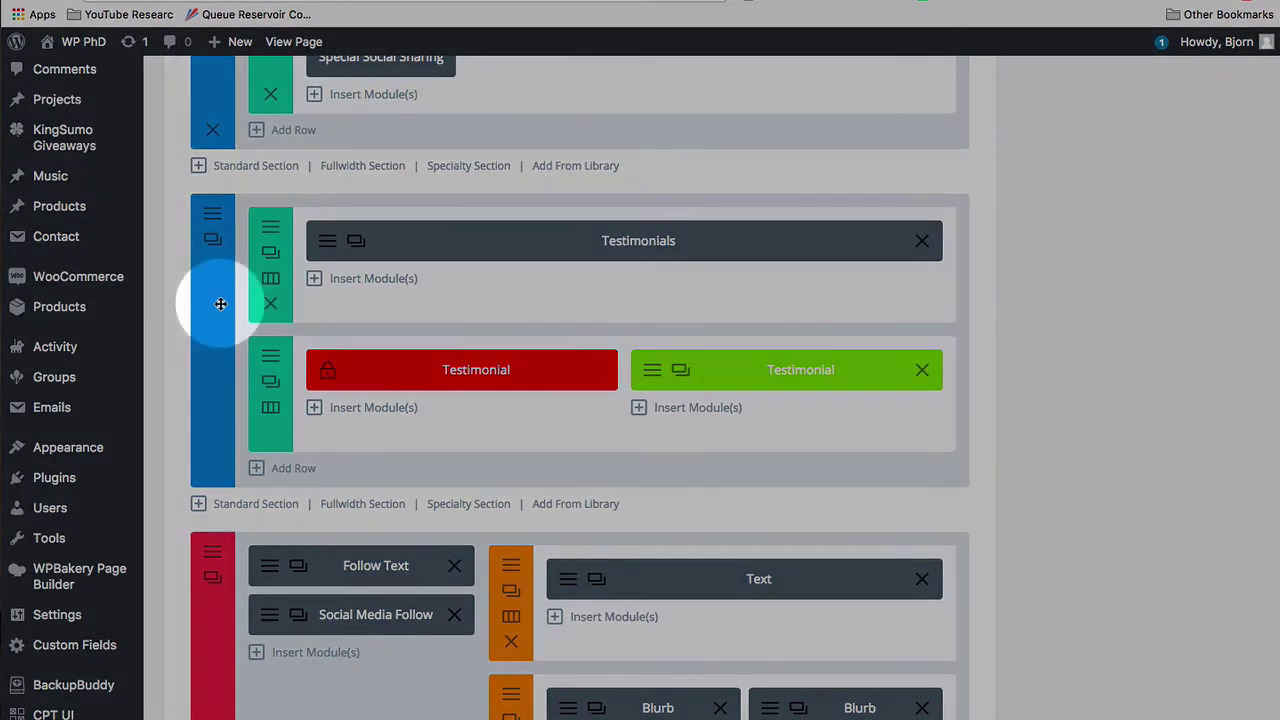
pyautogui.rightClick(220, 224)
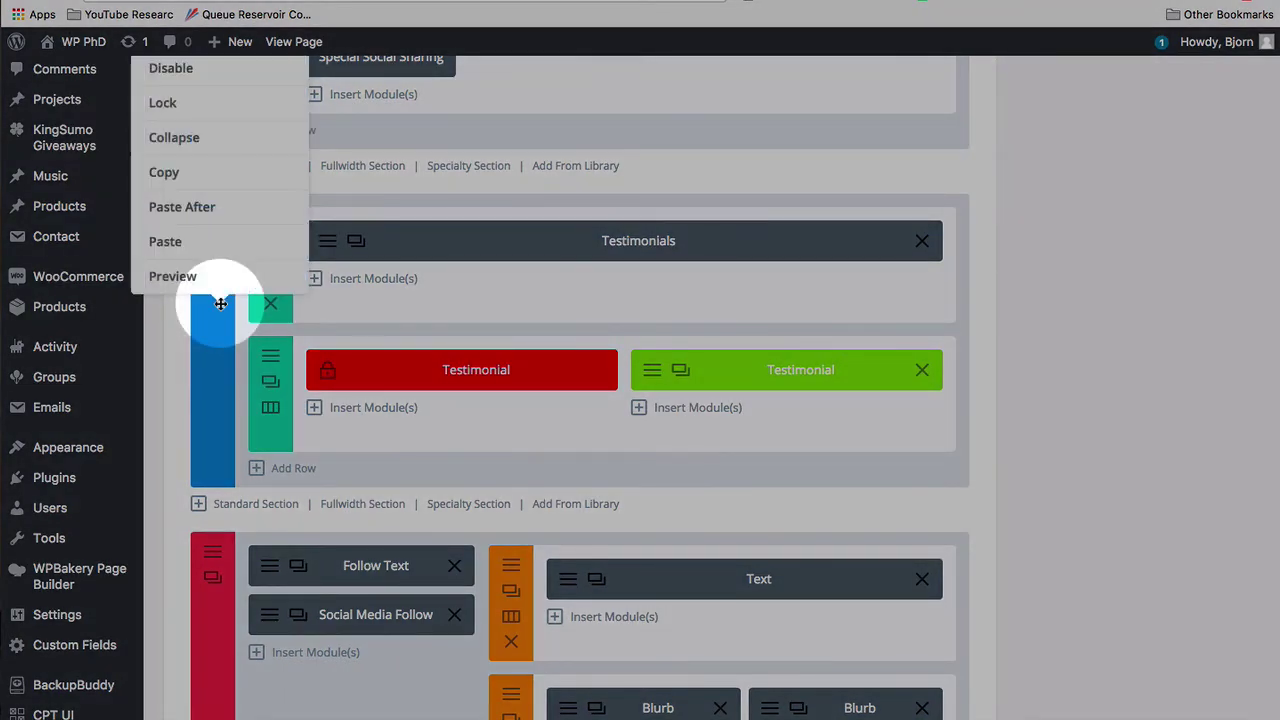
pyautogui.click(160, 103)
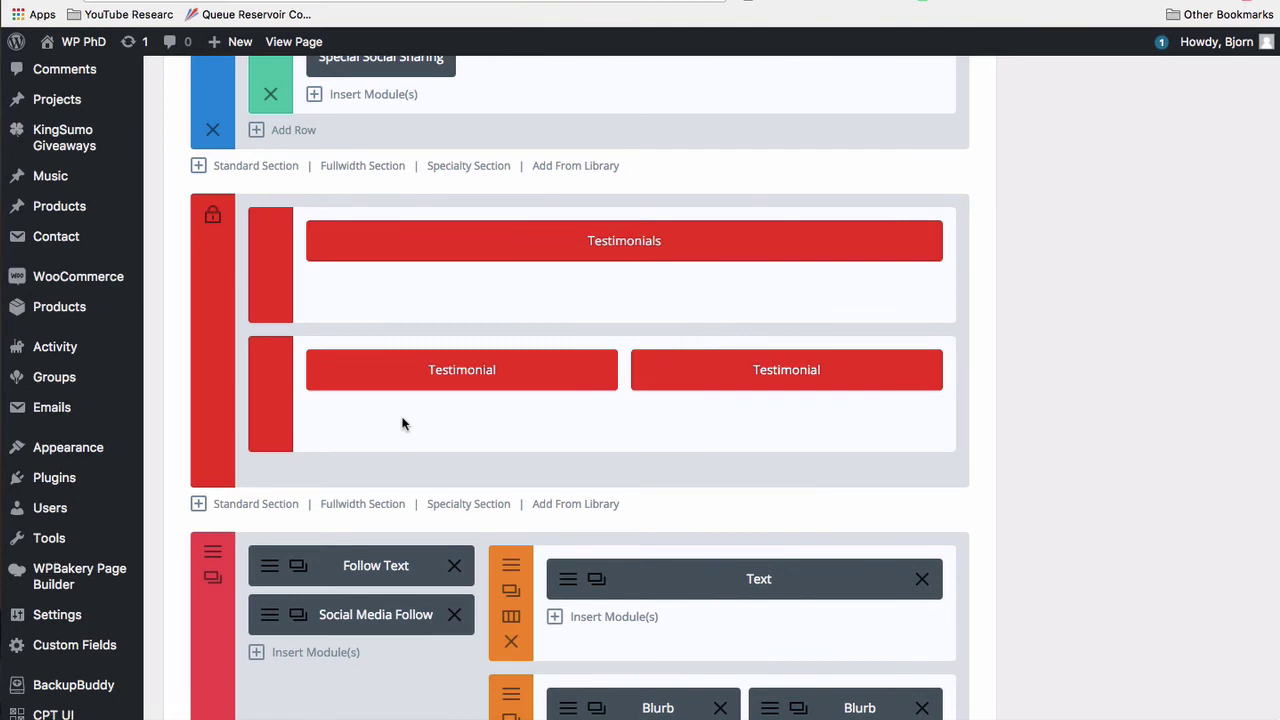
pyautogui.rightClick(199, 254)
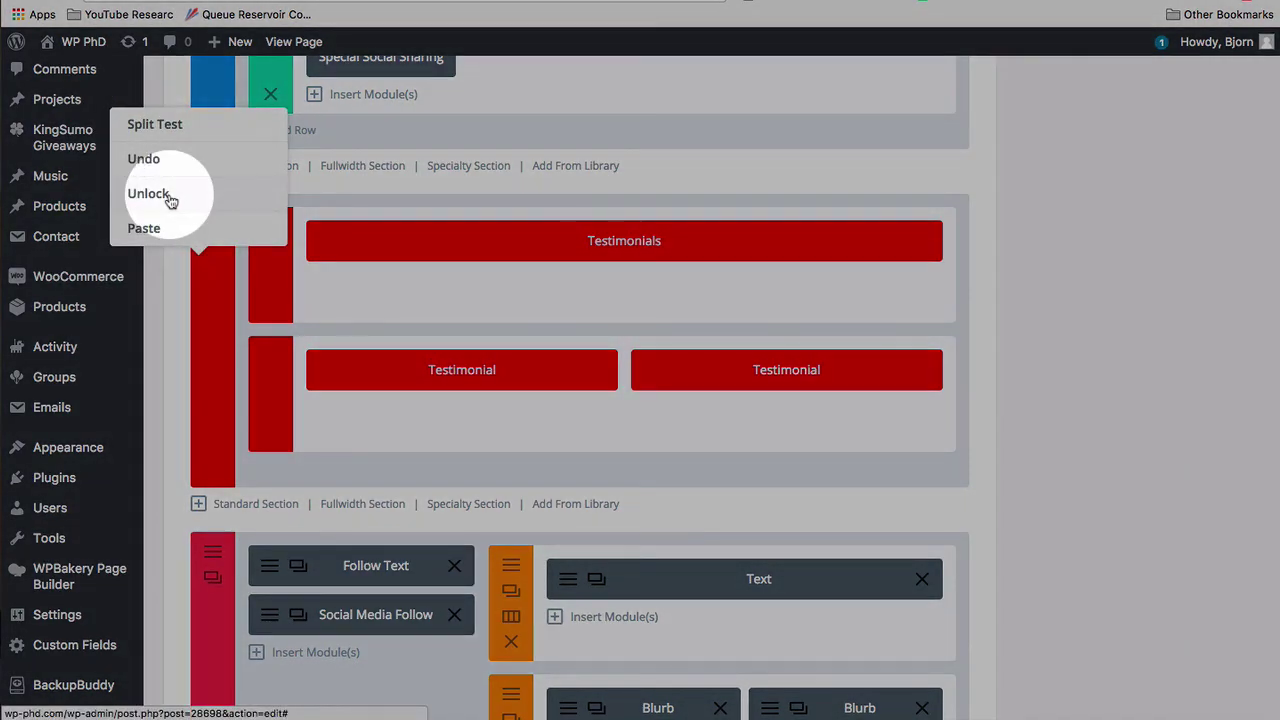
pyautogui.click(168, 196)
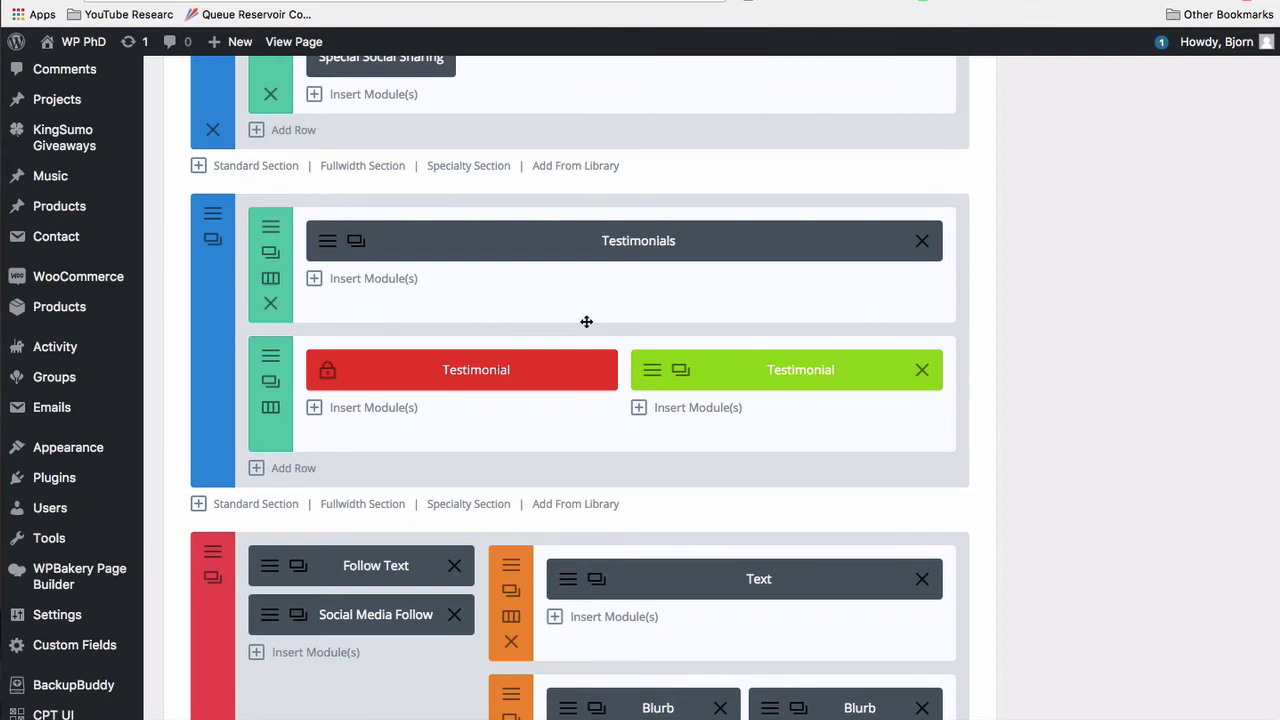
# Switch the page to the Visual Builder, duplicating the WE DO THIS text and removing the extra copy
pyautogui.scroll(10, 586, 321)
pyautogui.click(522, 277)
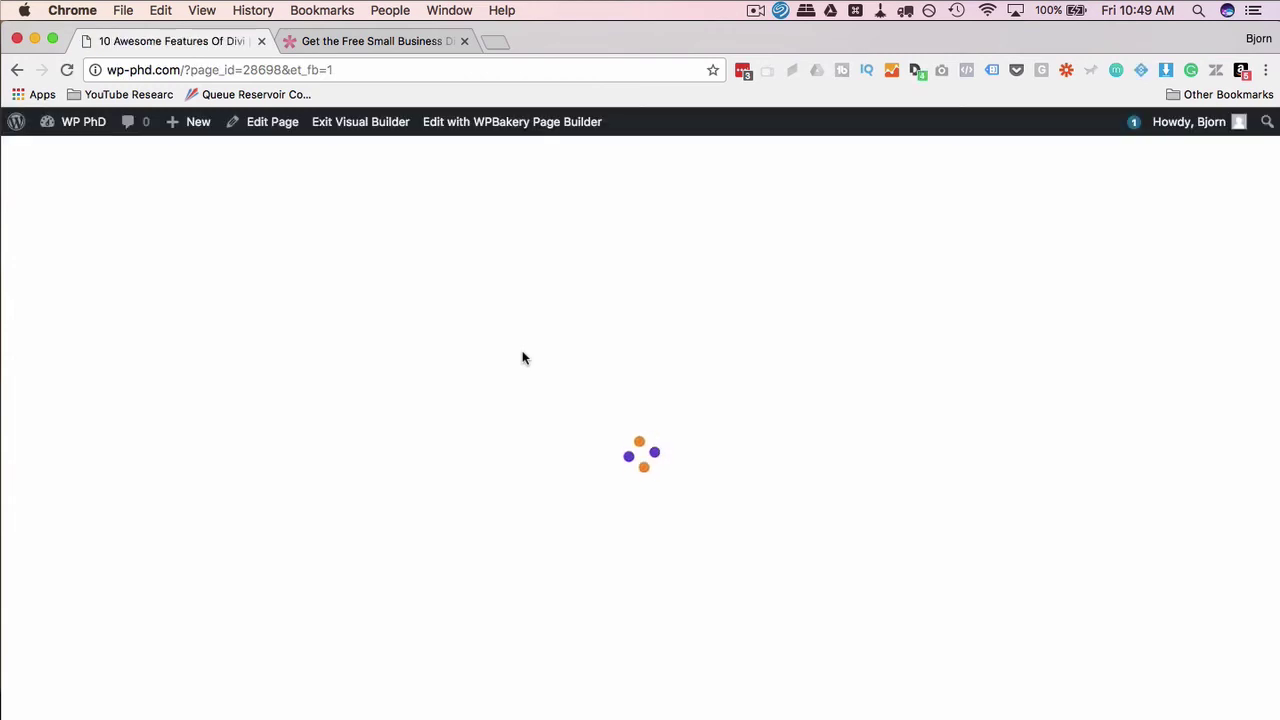
pyautogui.scroll(-5, 522, 356)
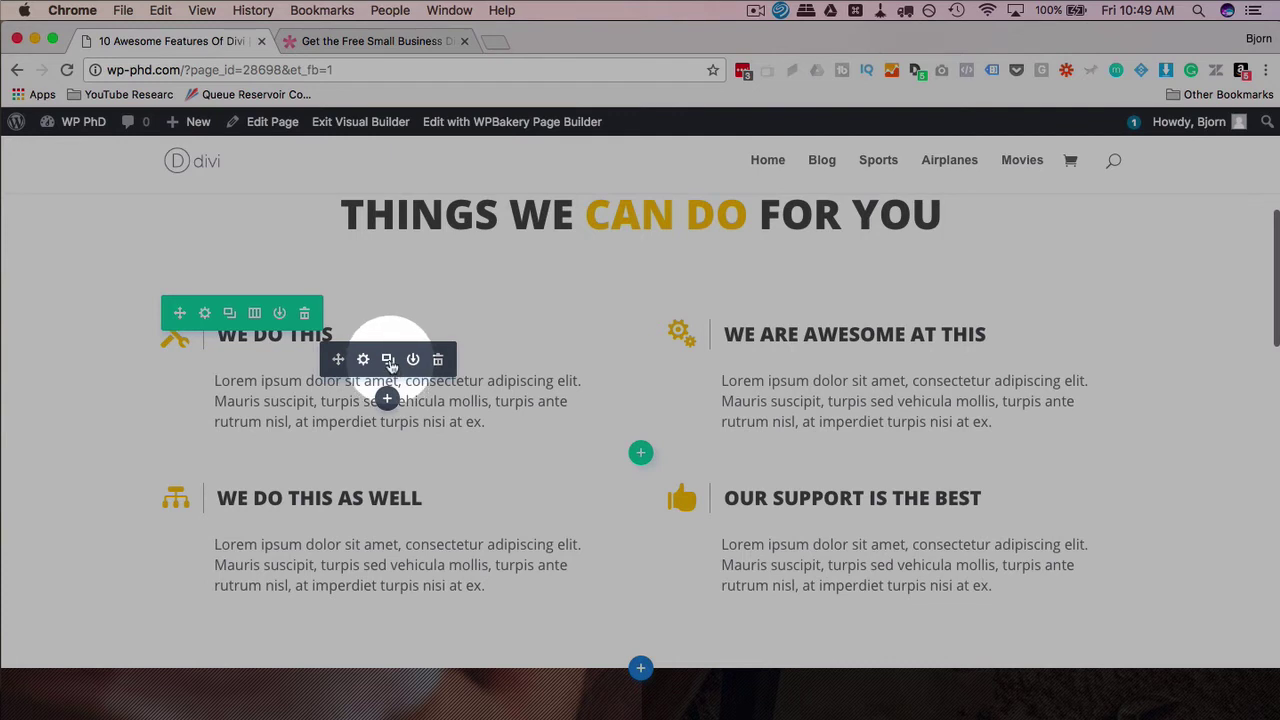
pyautogui.click(389, 362)
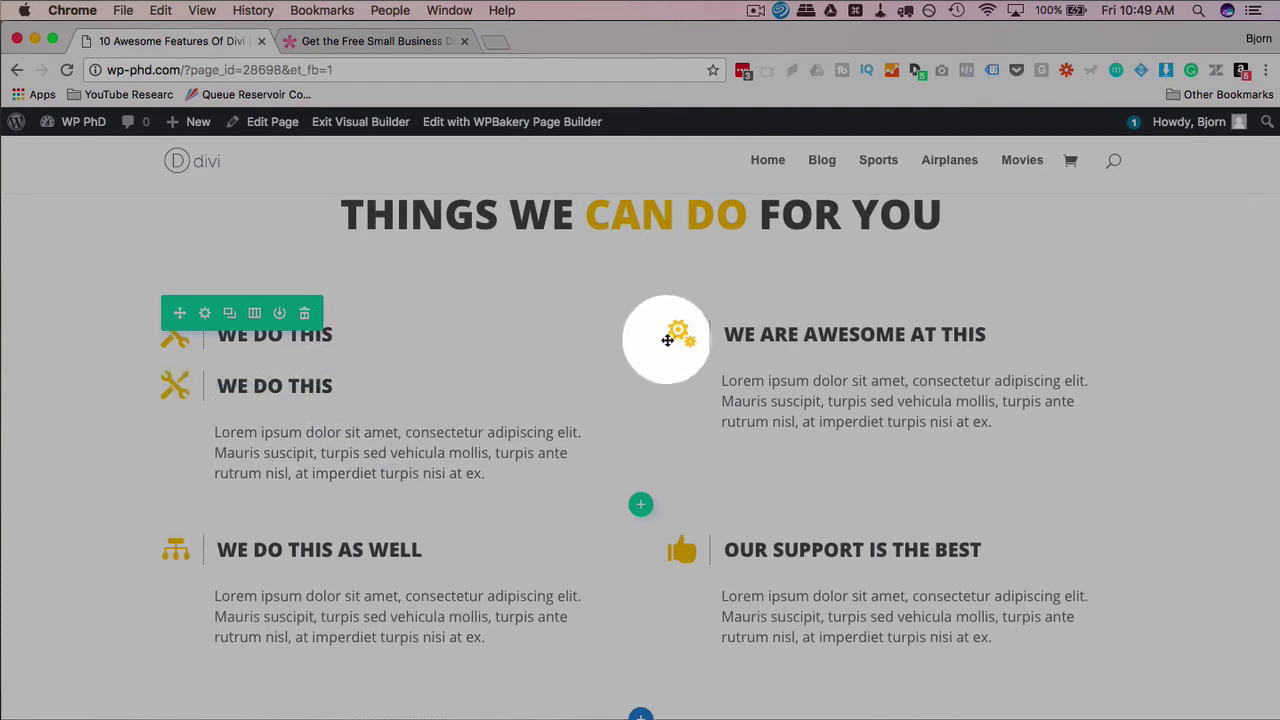
pyautogui.click(438, 359)
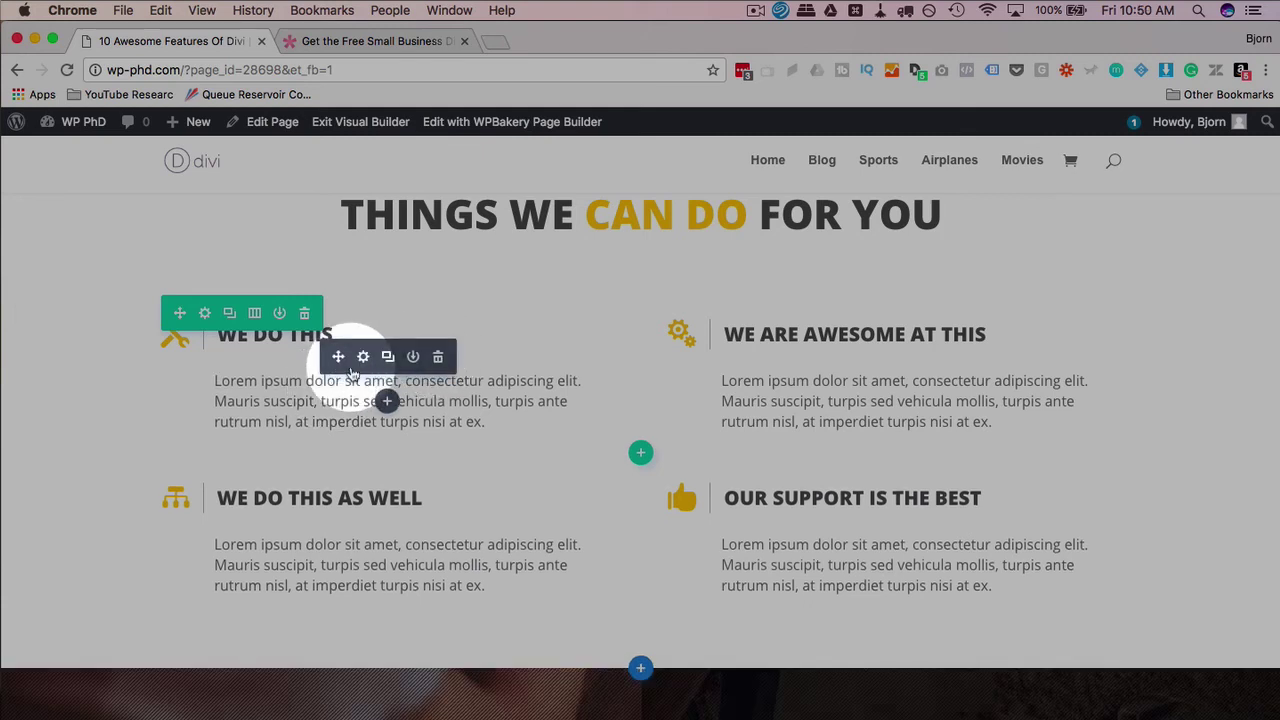
# Copy the WE DO THIS text module and paste it under WE ARE AWESOME AT THIS, WE DO THIS AS WELL and OUR SUPPORT IS THE BEST
pyautogui.rightClick(352, 372)
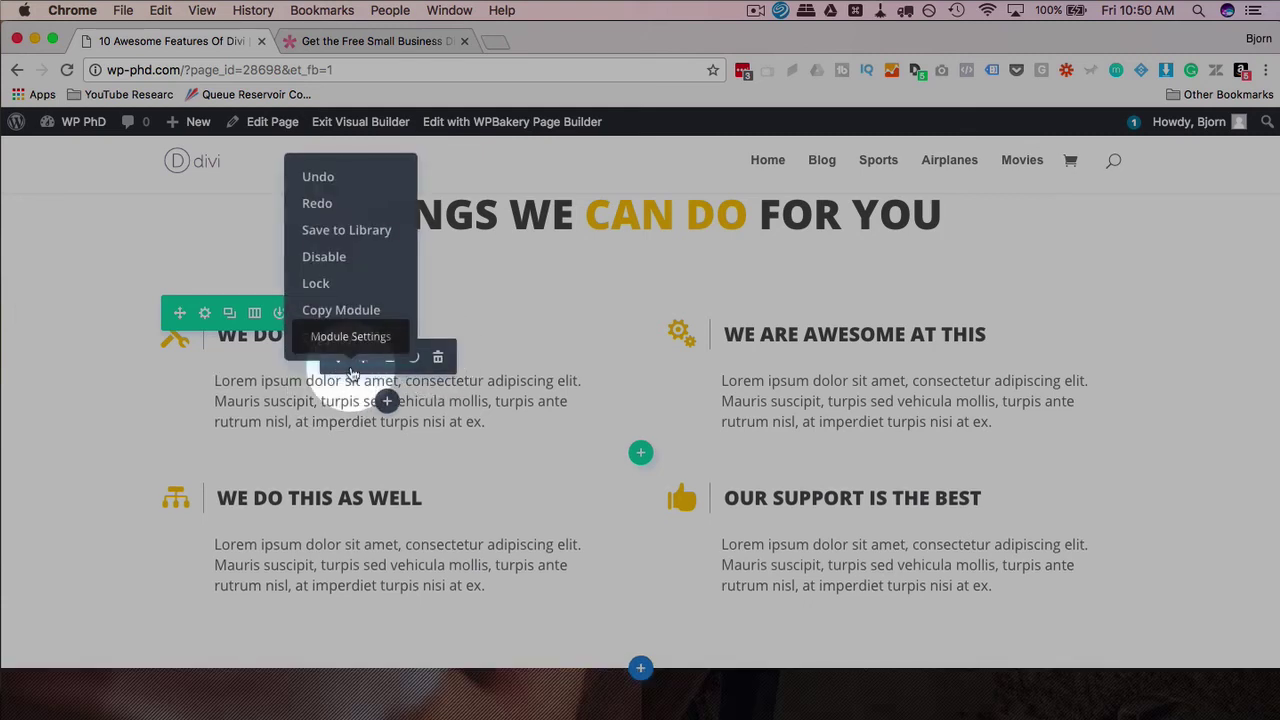
pyautogui.click(324, 312)
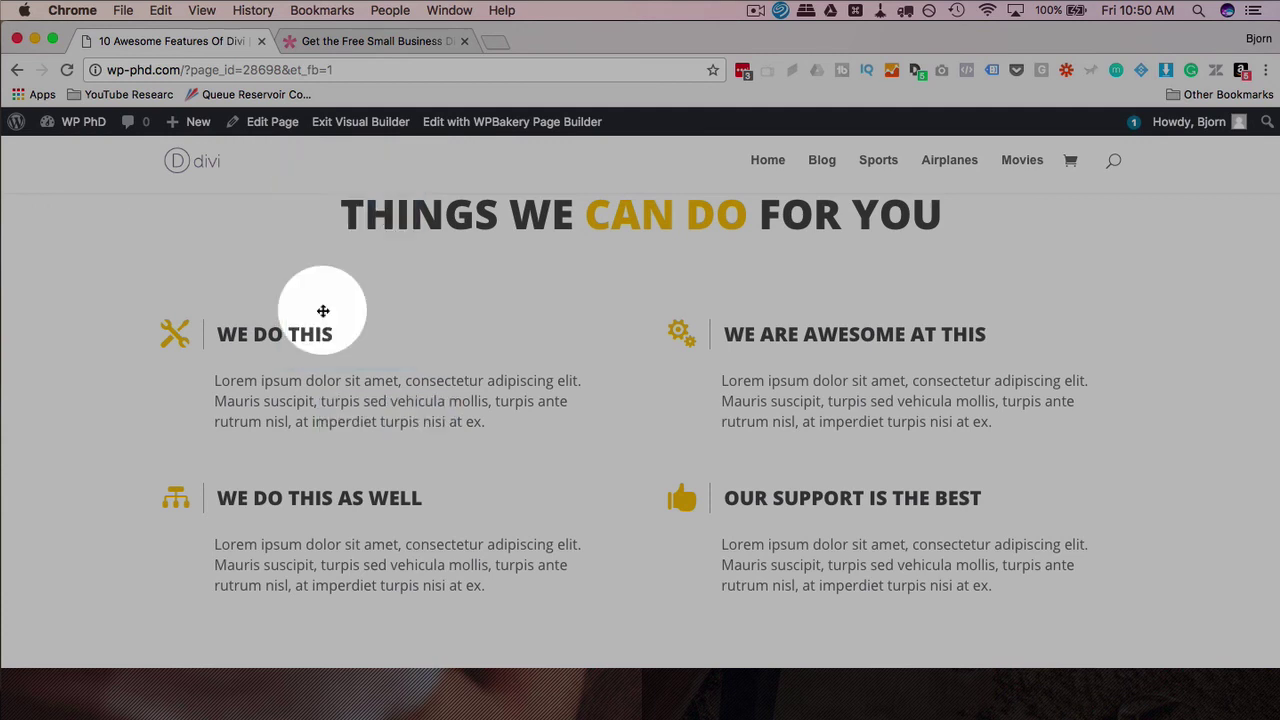
pyautogui.rightClick(795, 424)
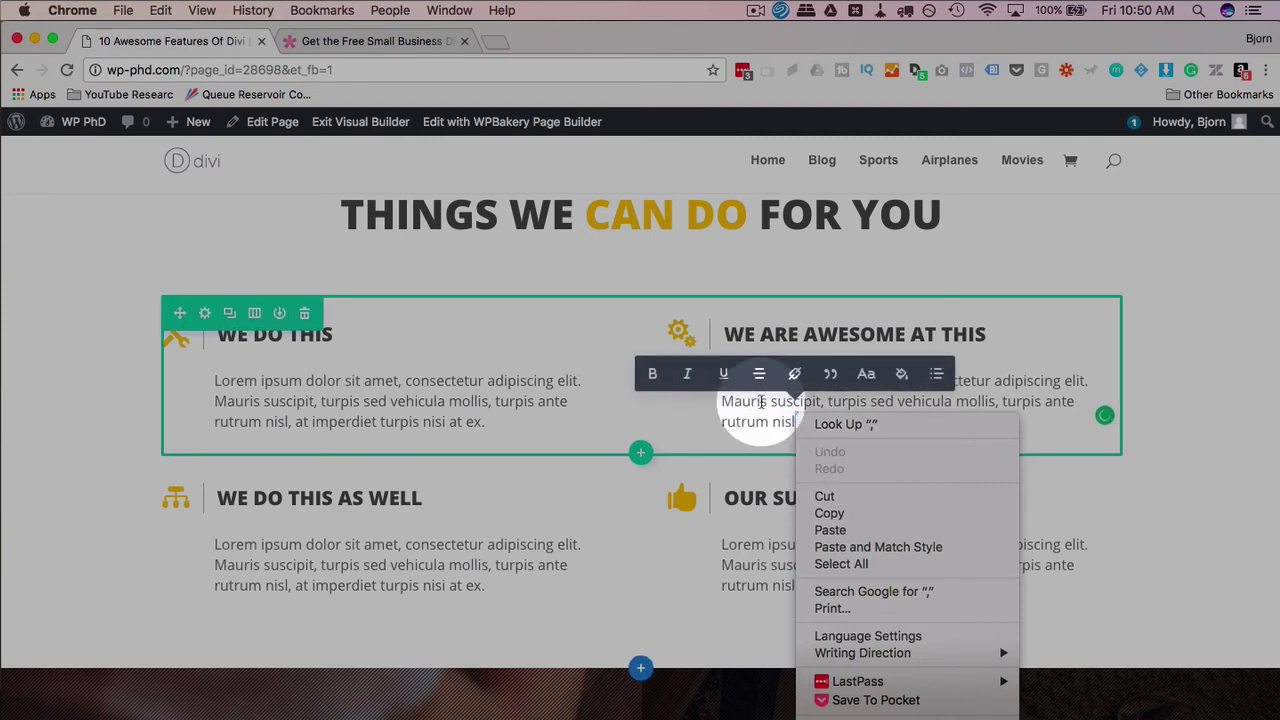
pyautogui.press('Escape')
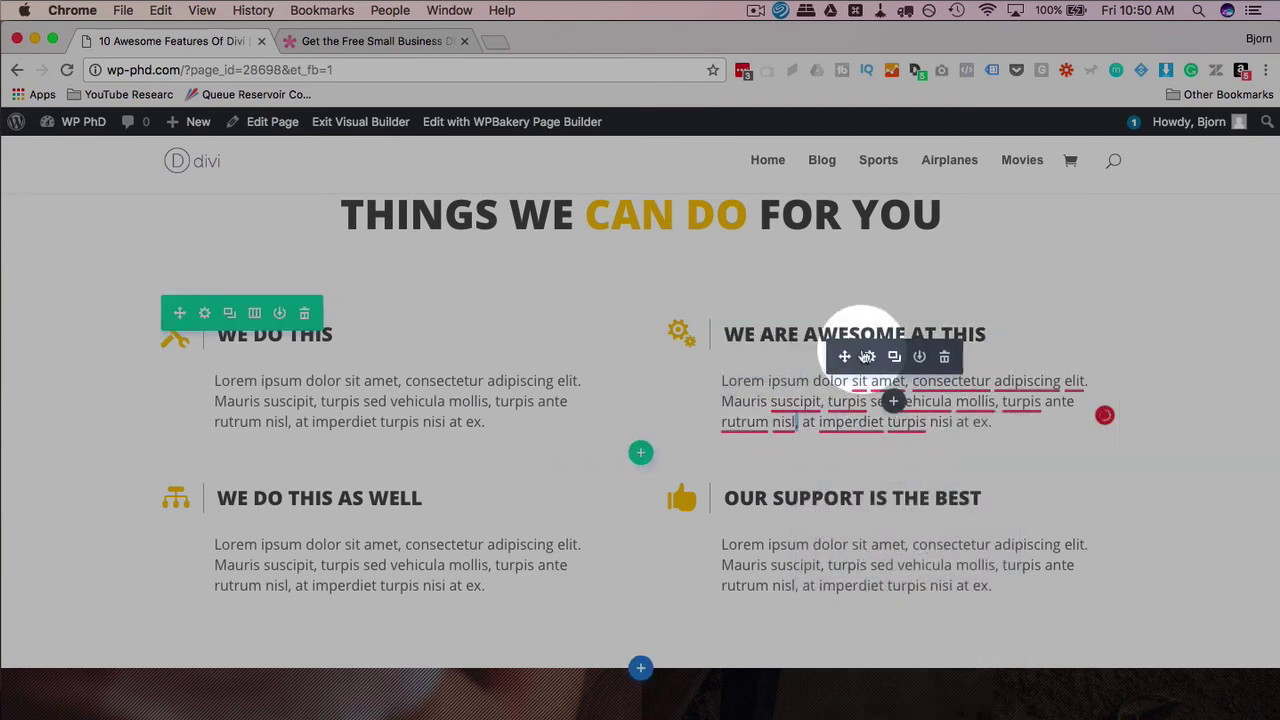
pyautogui.rightClick(855, 366)
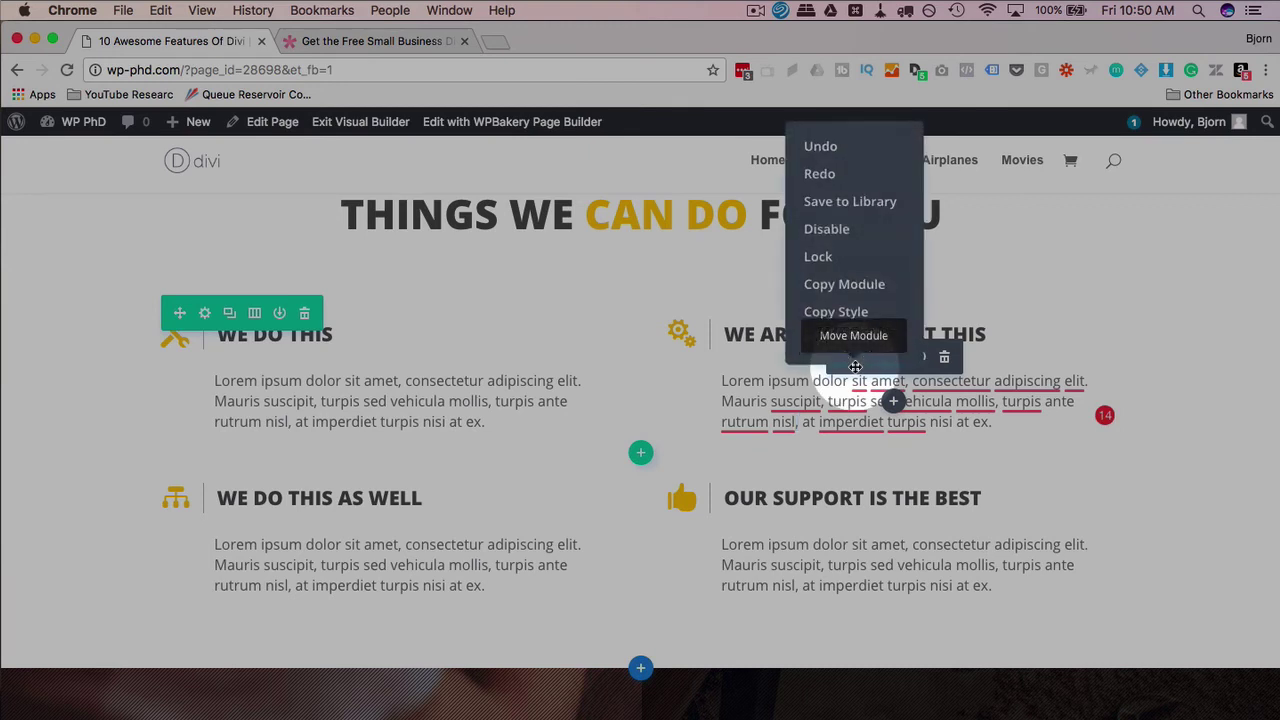
pyautogui.click(840, 337)
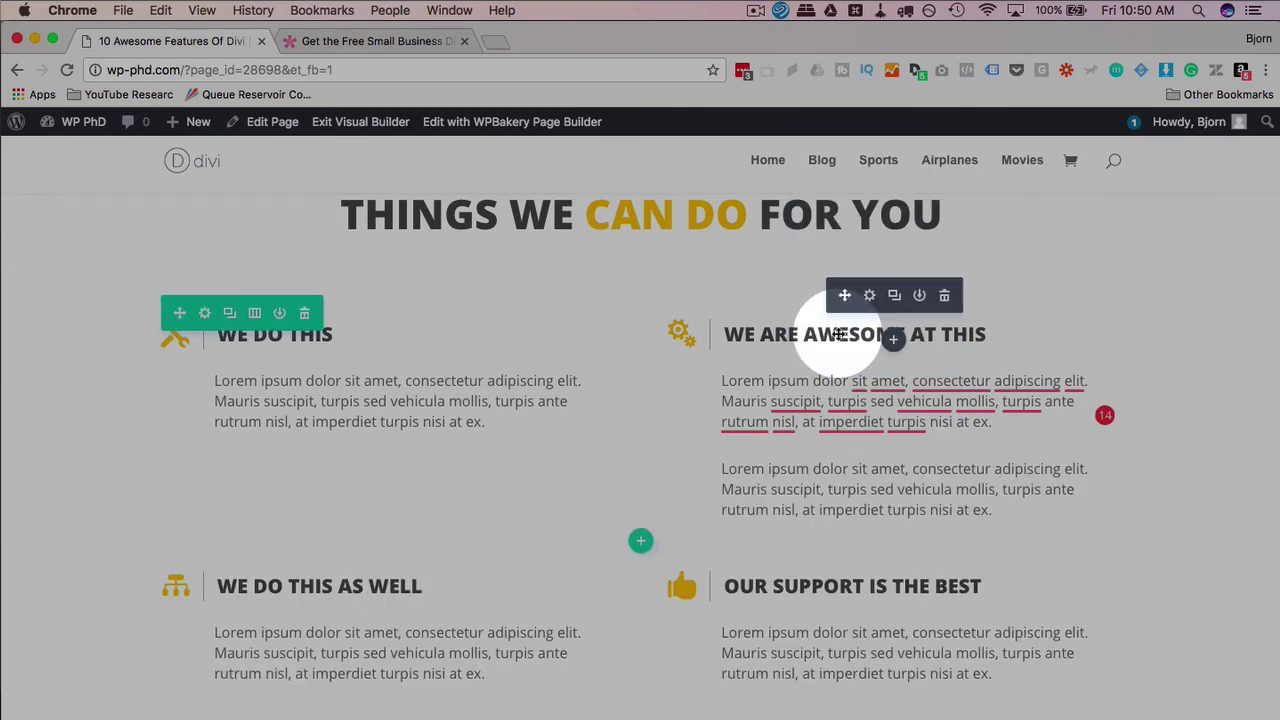
pyautogui.rightClick(373, 626)
pyautogui.click(387, 598)
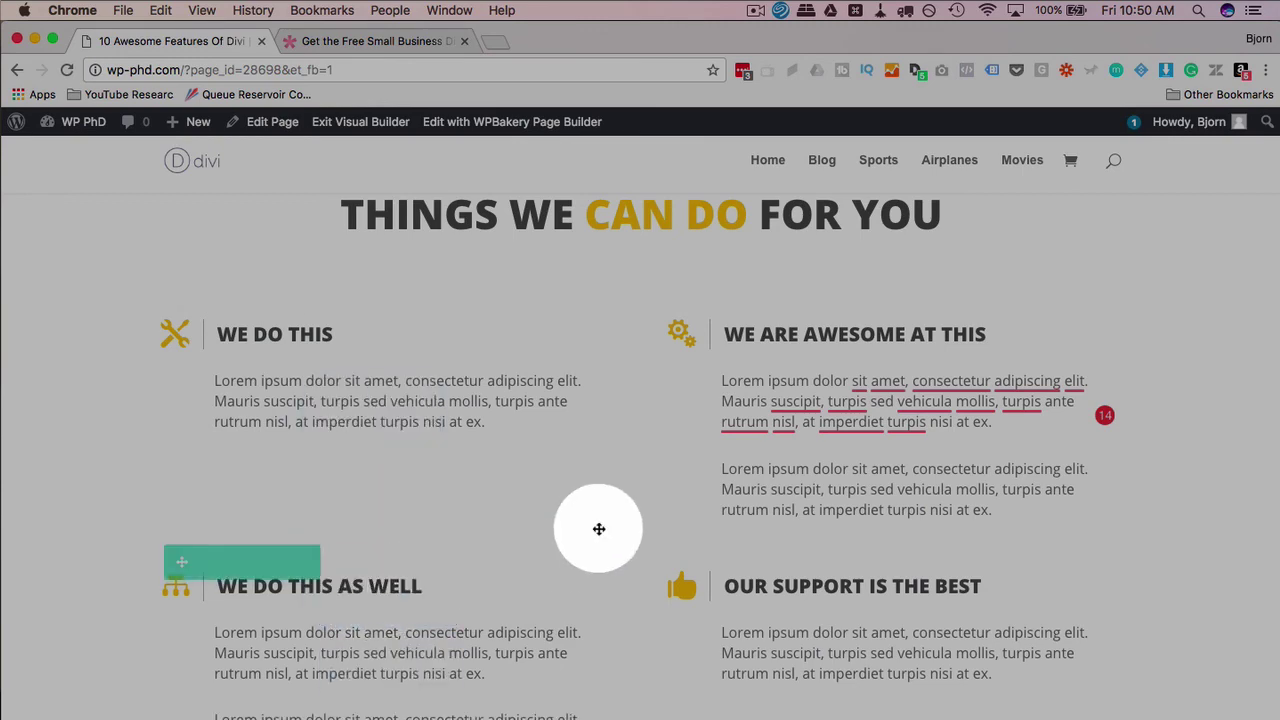
pyautogui.scroll(-4, 597, 529)
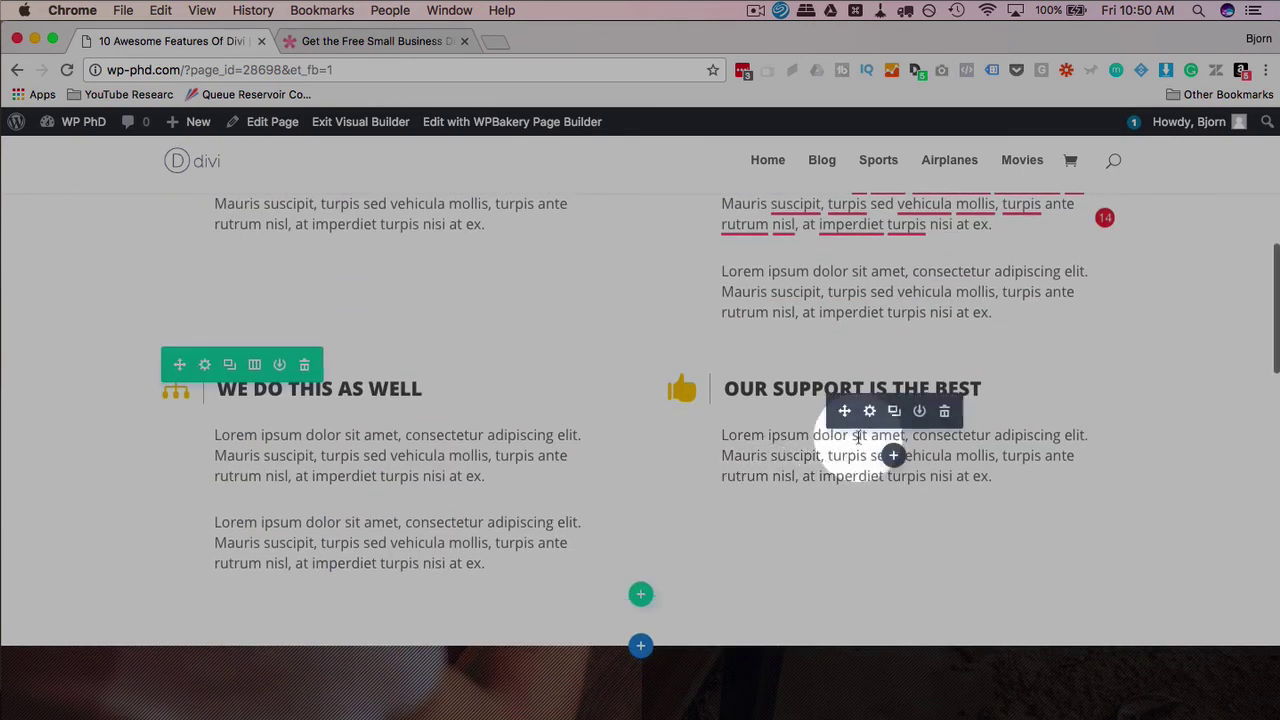
pyautogui.rightClick(860, 427)
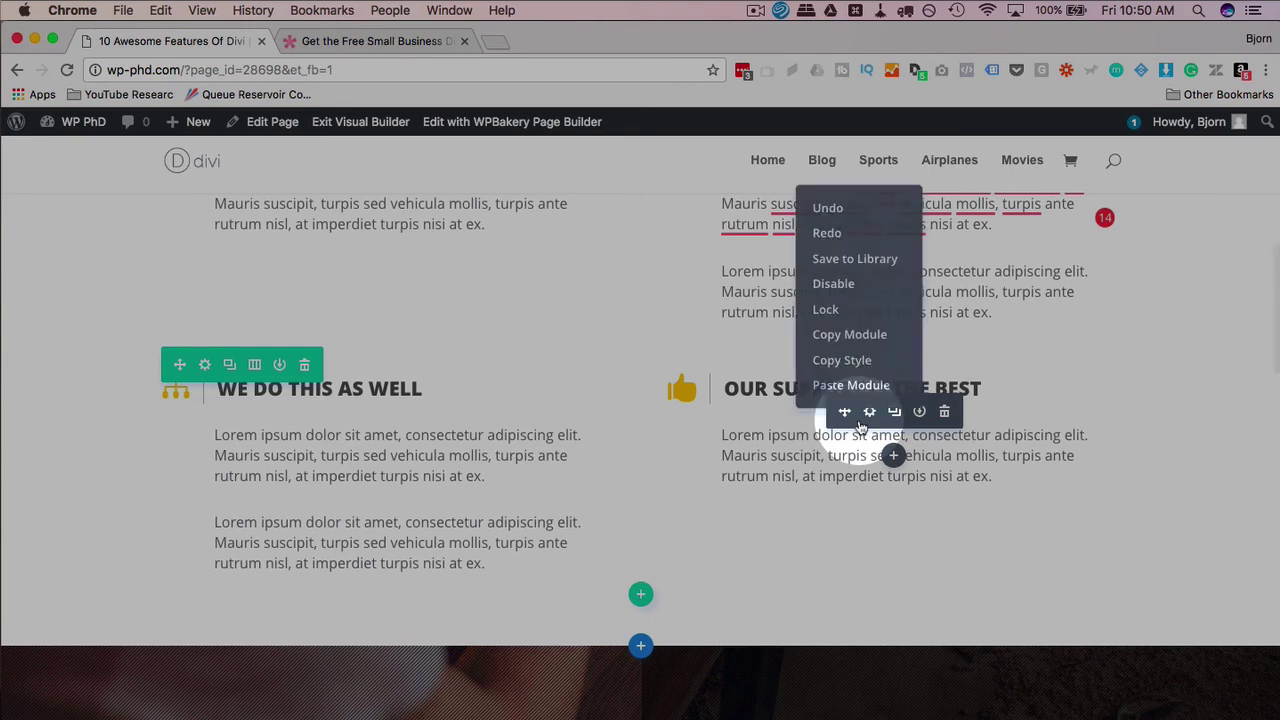
pyautogui.click(855, 387)
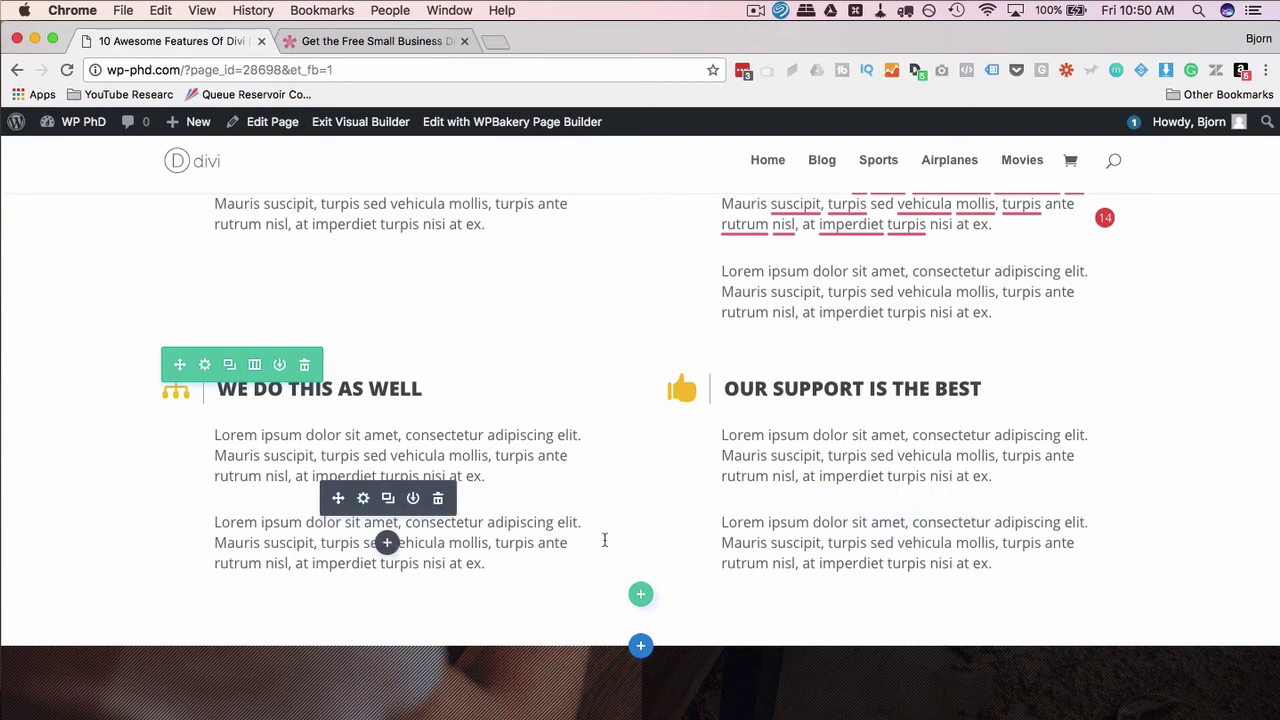
# Return to the page editor, discarding the pasted text modules
pyautogui.scroll(2, 604, 540)
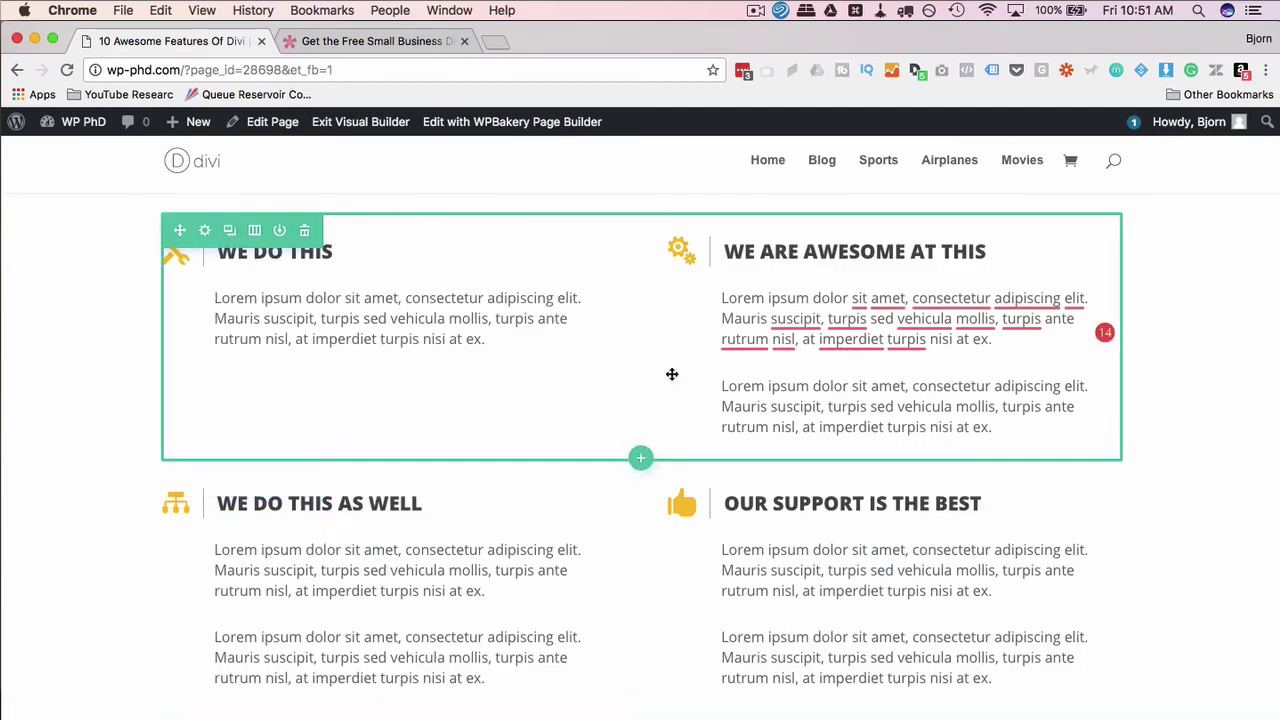
pyautogui.click(278, 132)
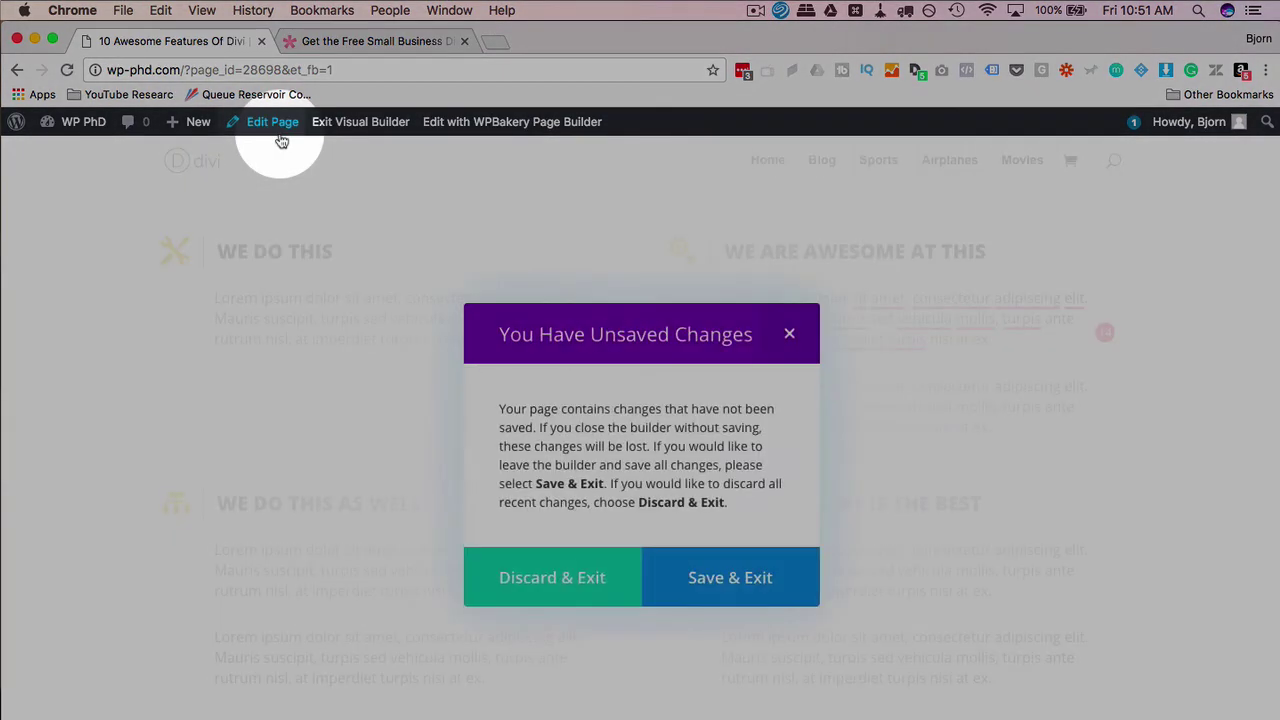
pyautogui.click(553, 580)
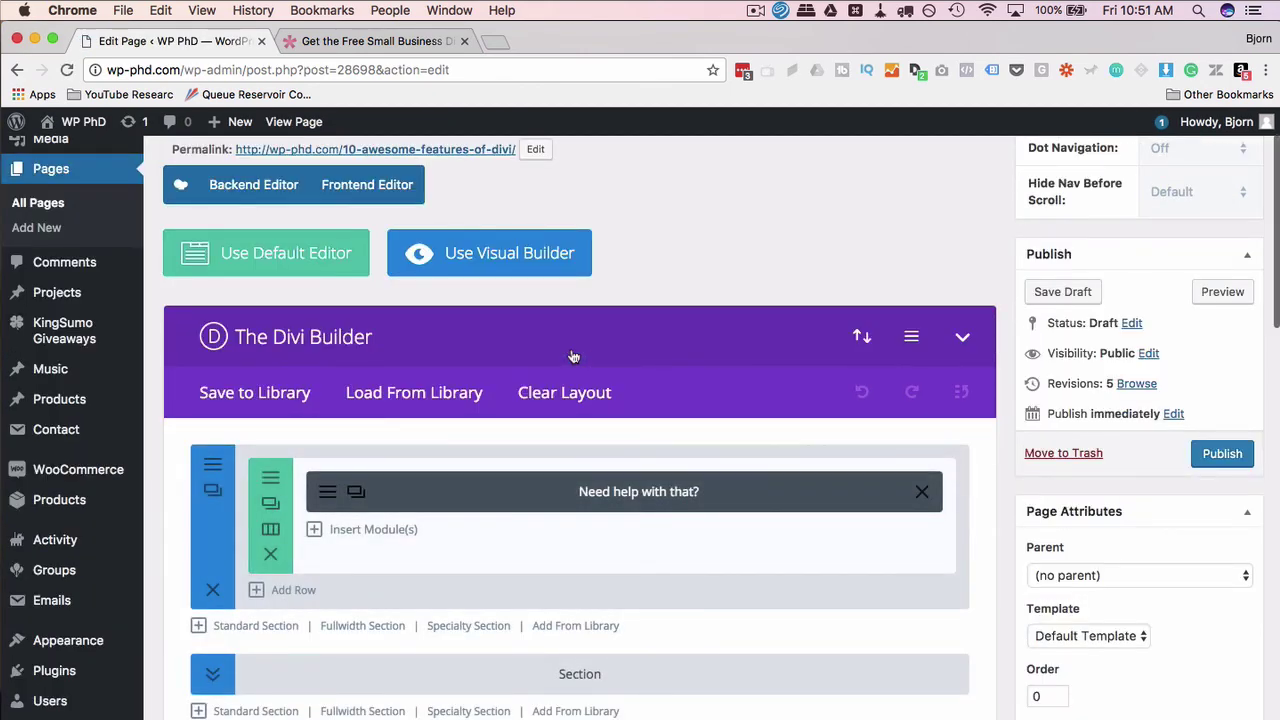
pyautogui.scroll(-2, 573, 357)
pyautogui.click(596, 378)
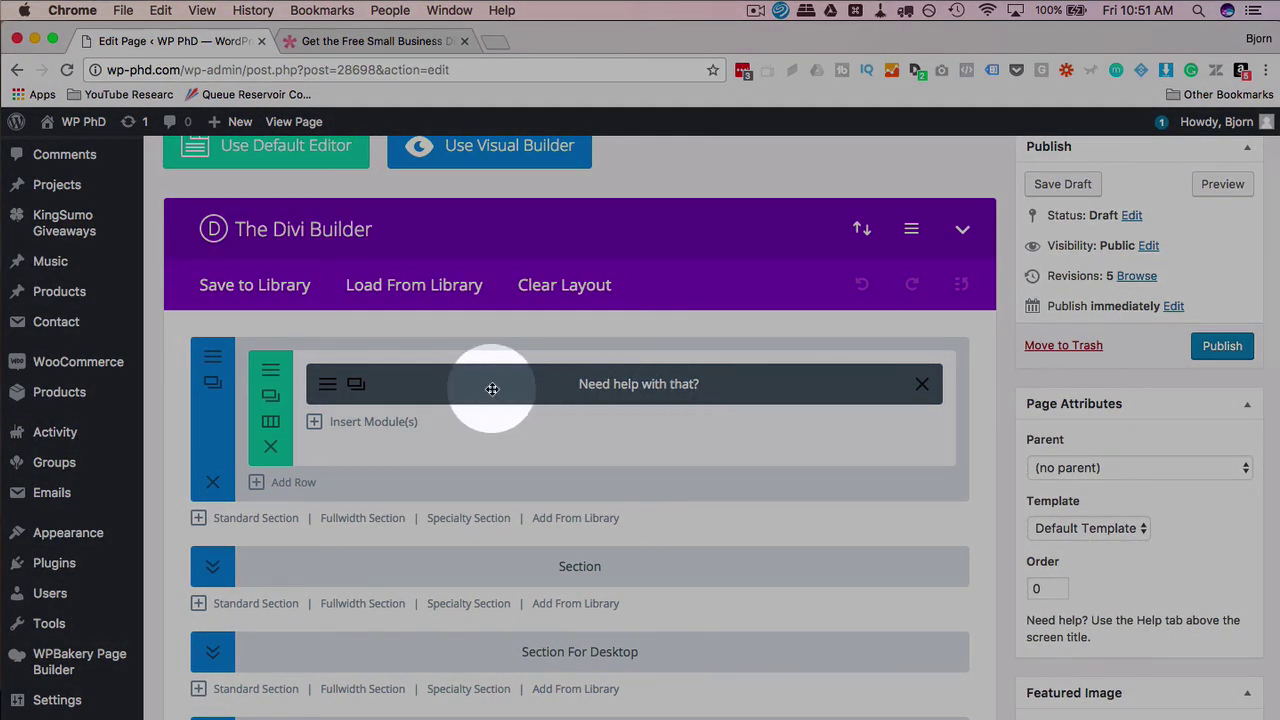
# Split-test the 'Need help with that?' module with Social Media Follow as the goal
pyautogui.rightClick(408, 388)
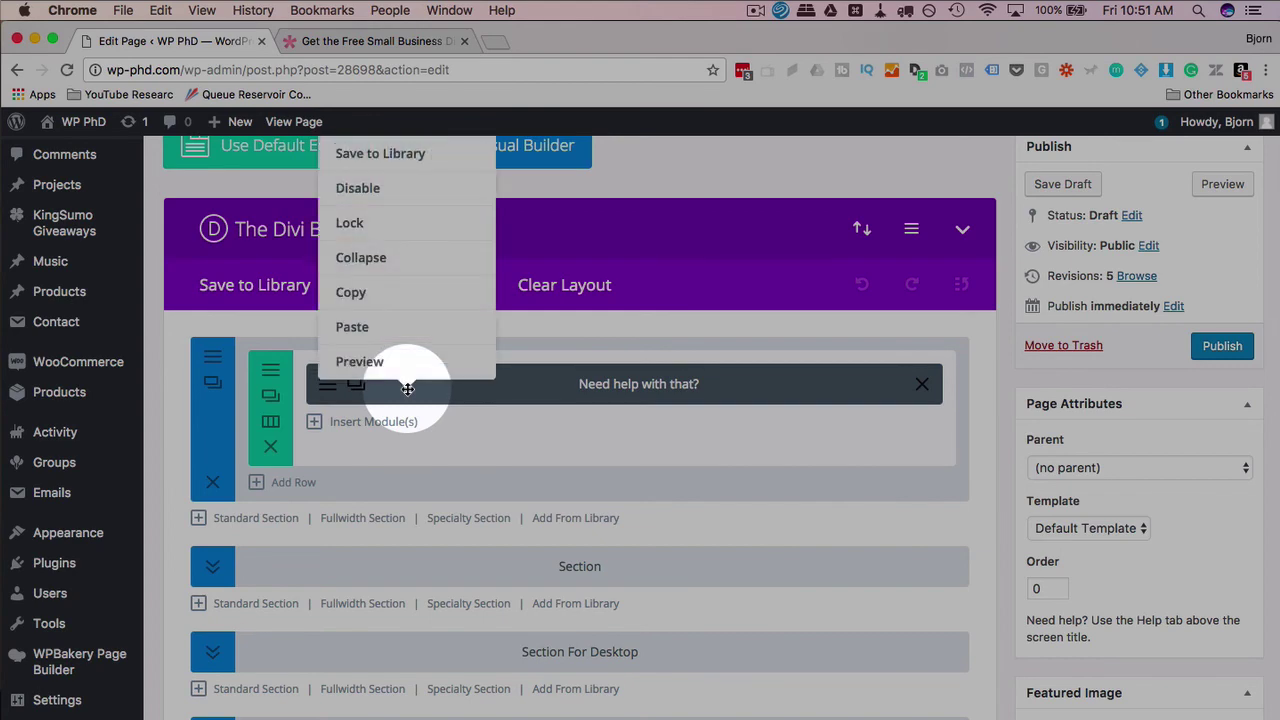
pyautogui.scroll(2, 408, 392)
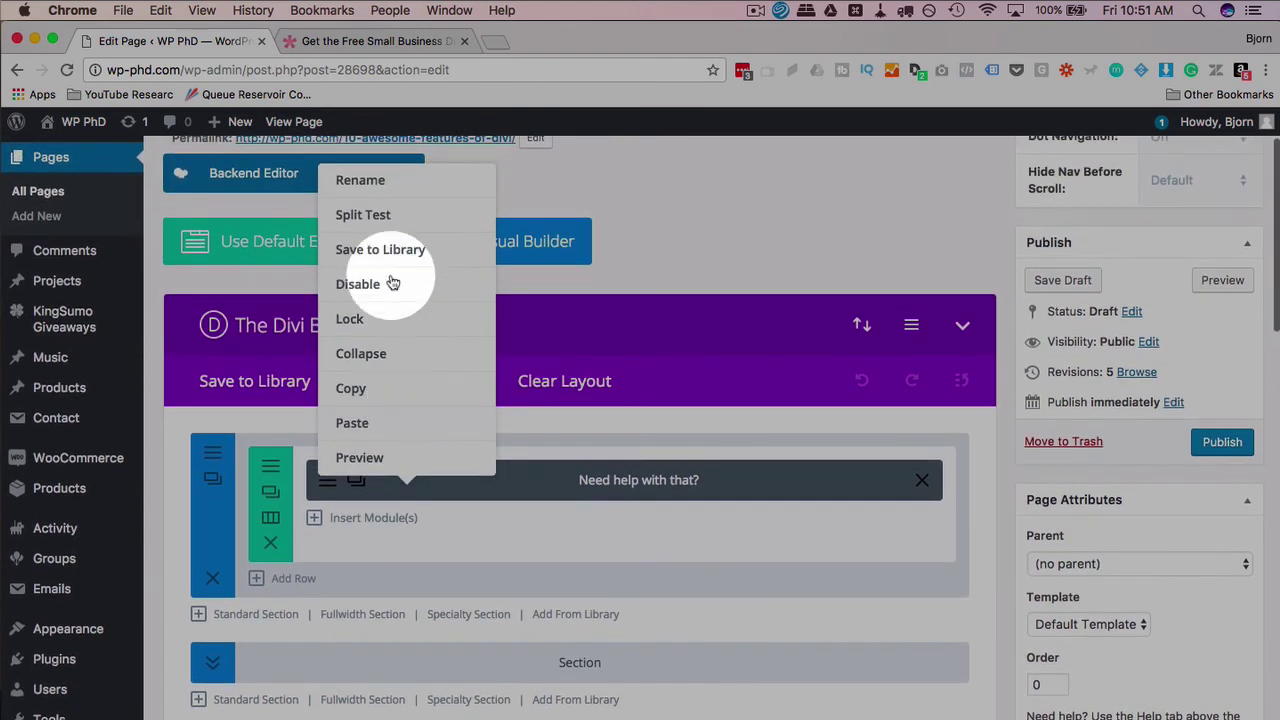
pyautogui.click(358, 210)
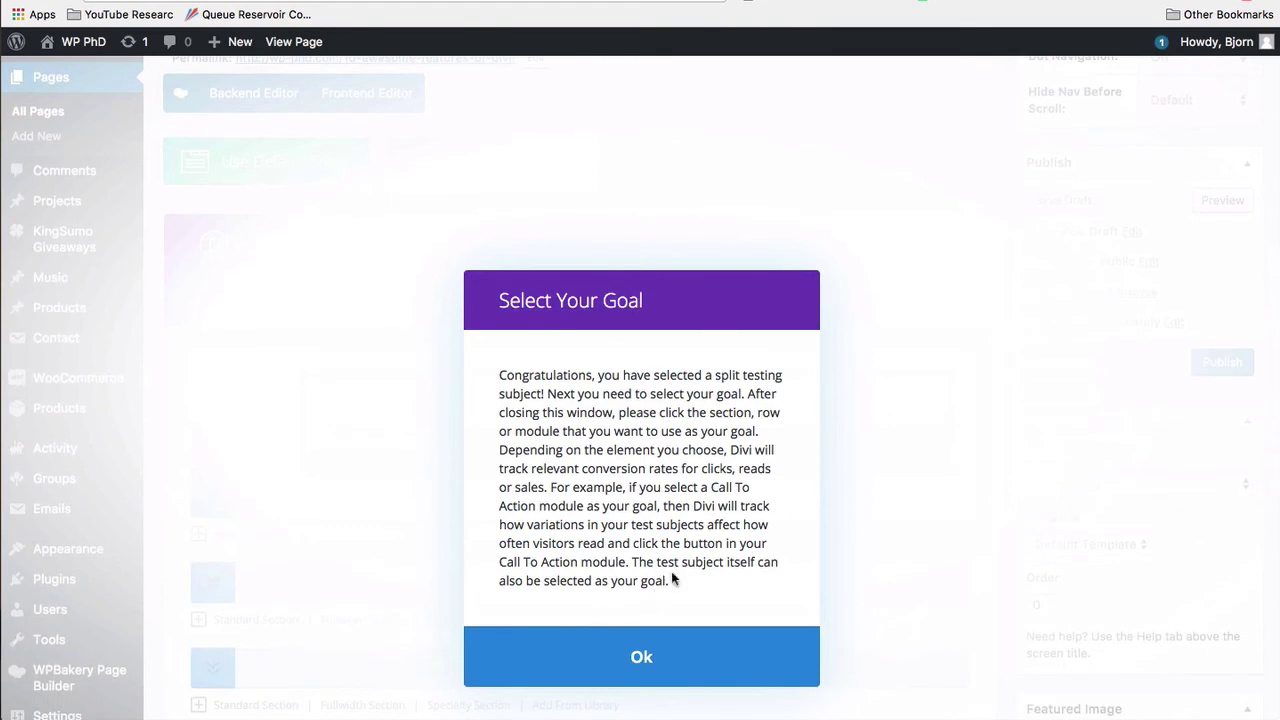
pyautogui.click(664, 655)
pyautogui.scroll(-10, 594, 549)
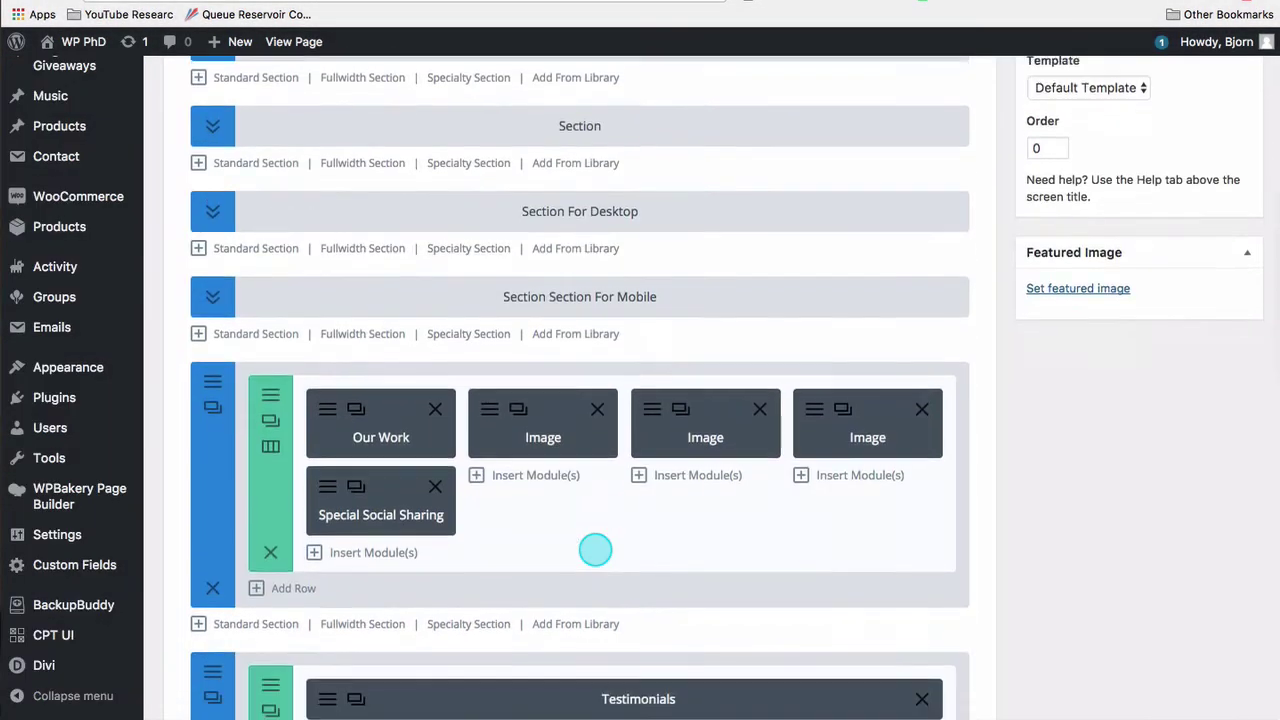
pyautogui.scroll(-3, 594, 549)
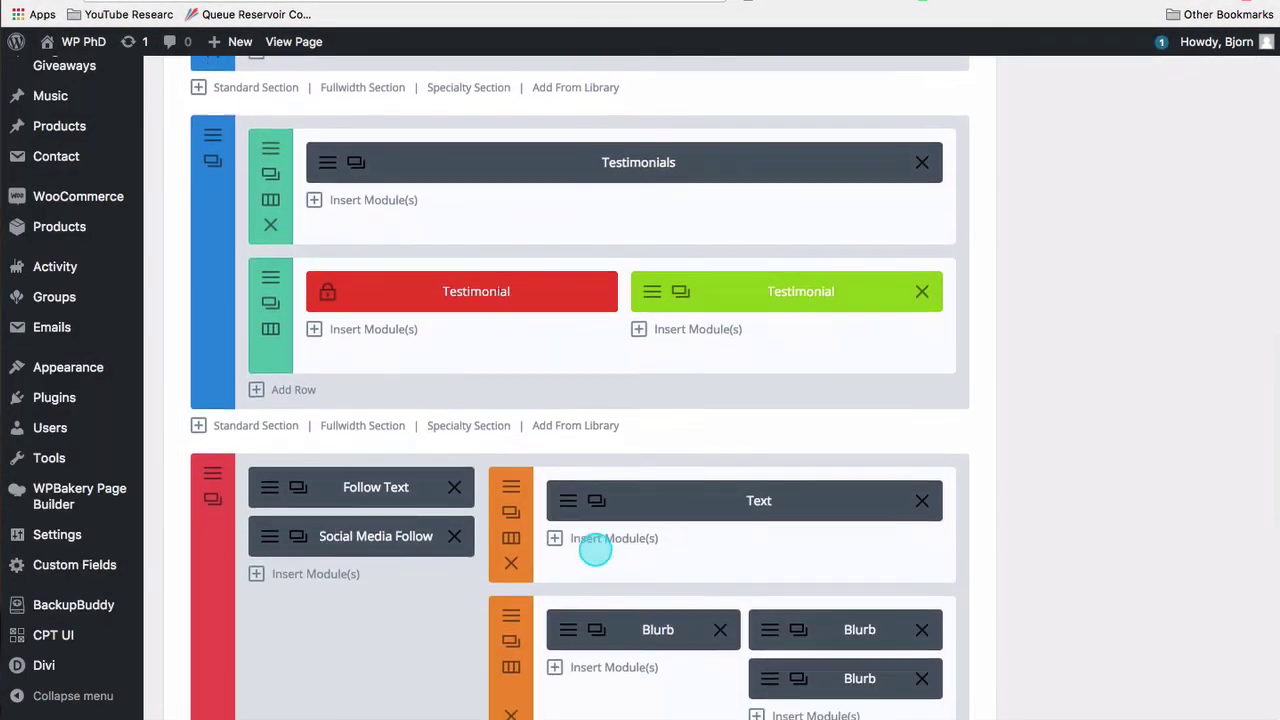
pyautogui.scroll(2, 594, 549)
pyautogui.scroll(-4, 594, 549)
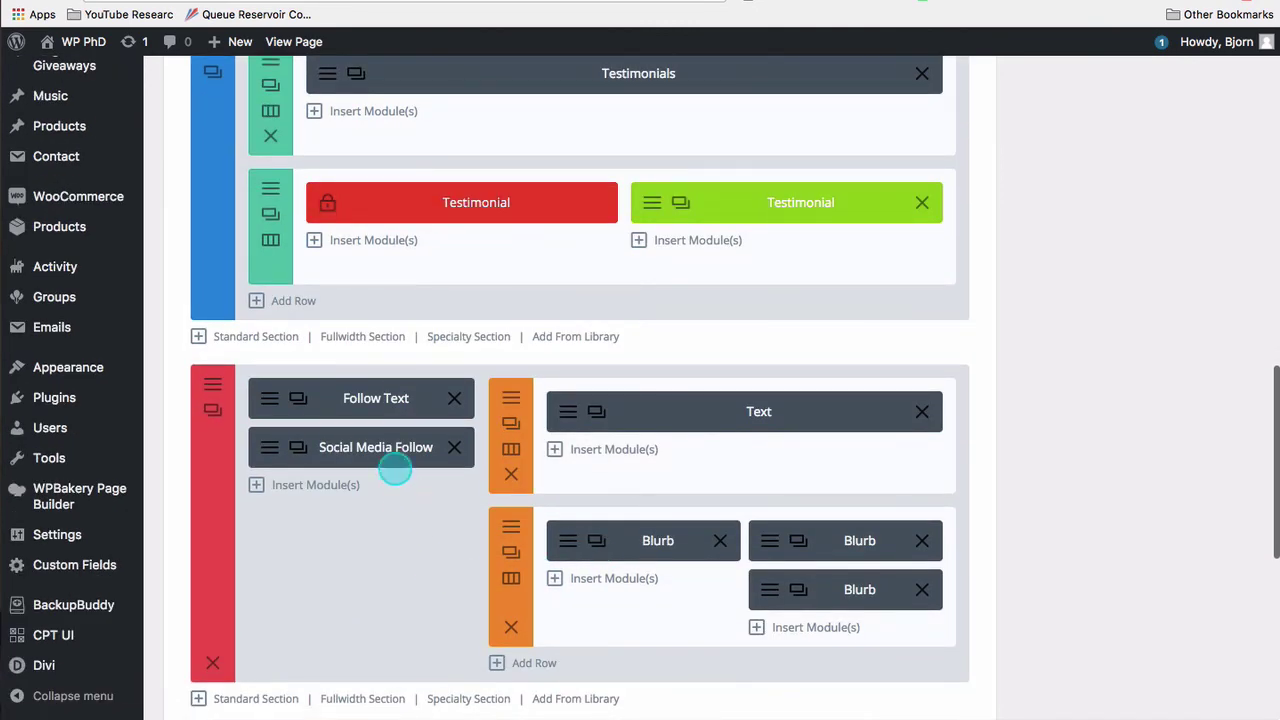
pyautogui.click(338, 453)
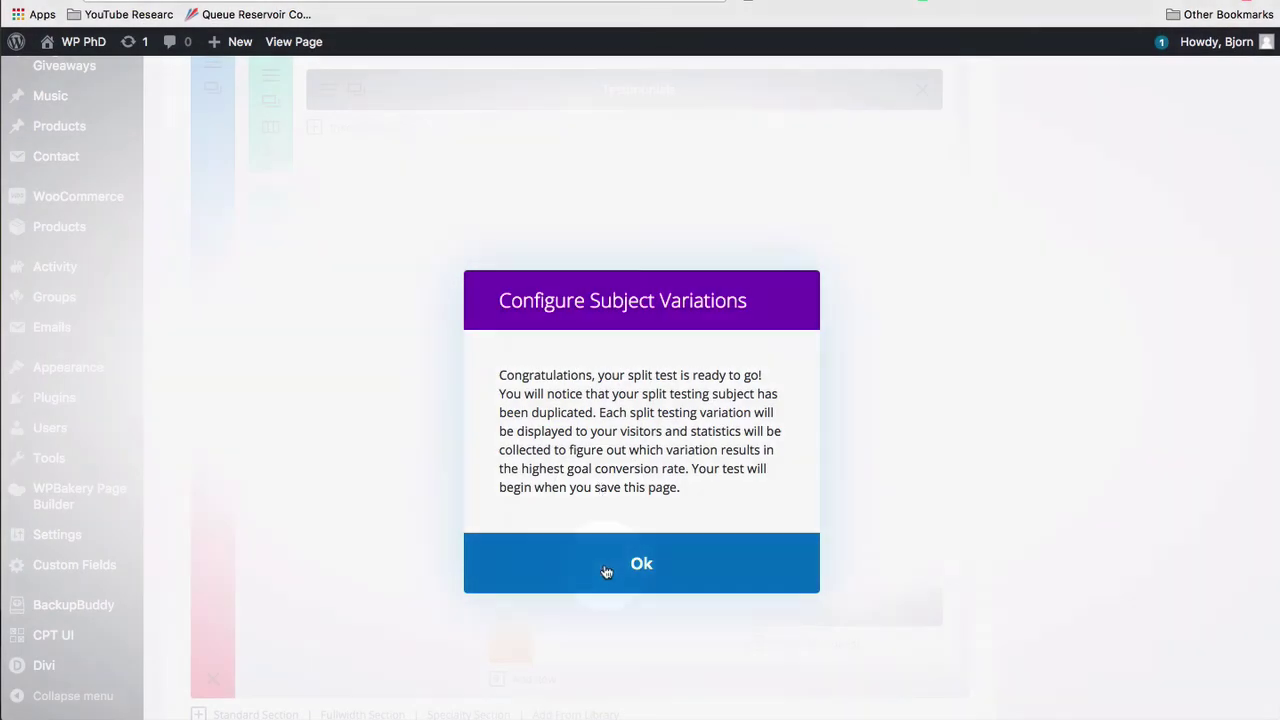
pyautogui.click(606, 572)
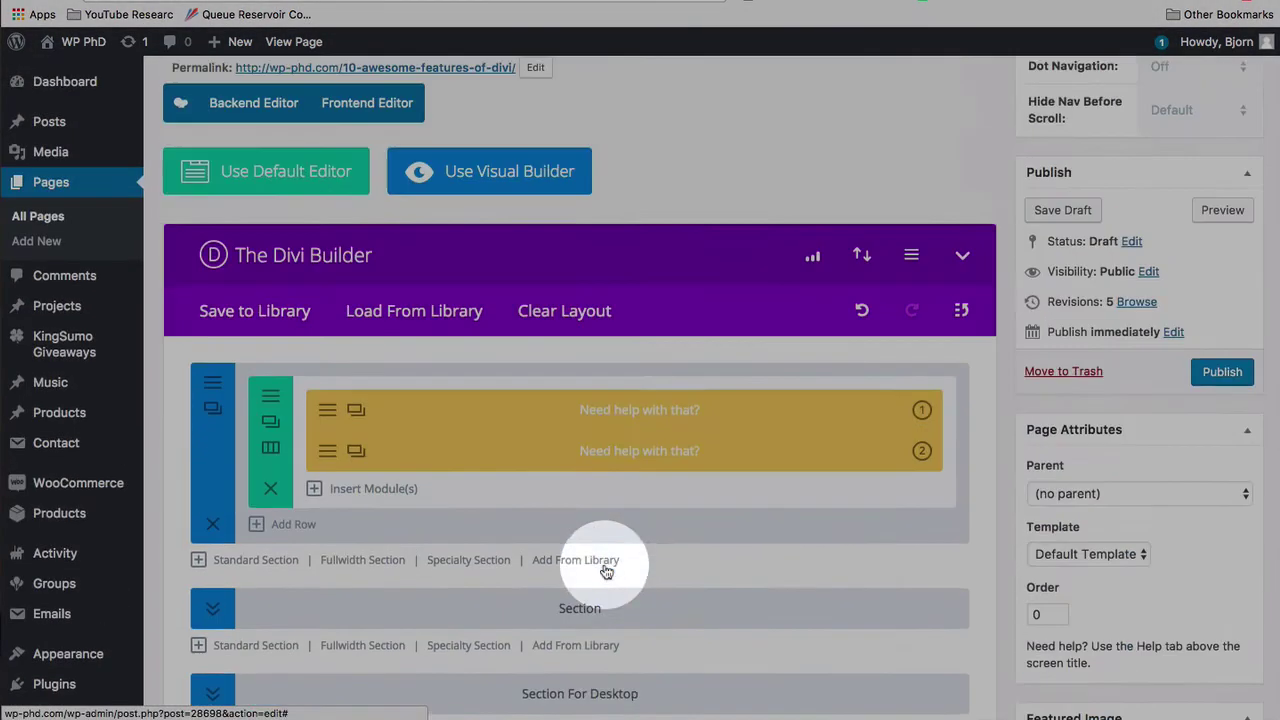
pyautogui.scroll(-1, 606, 572)
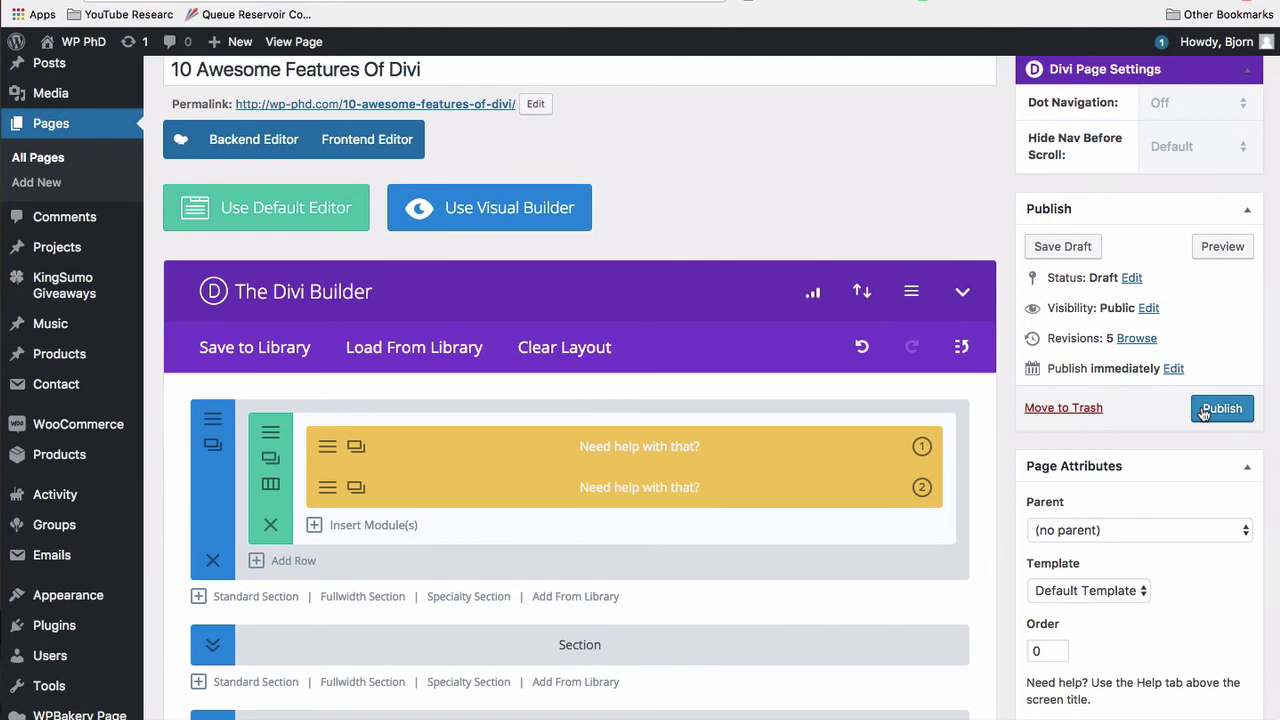